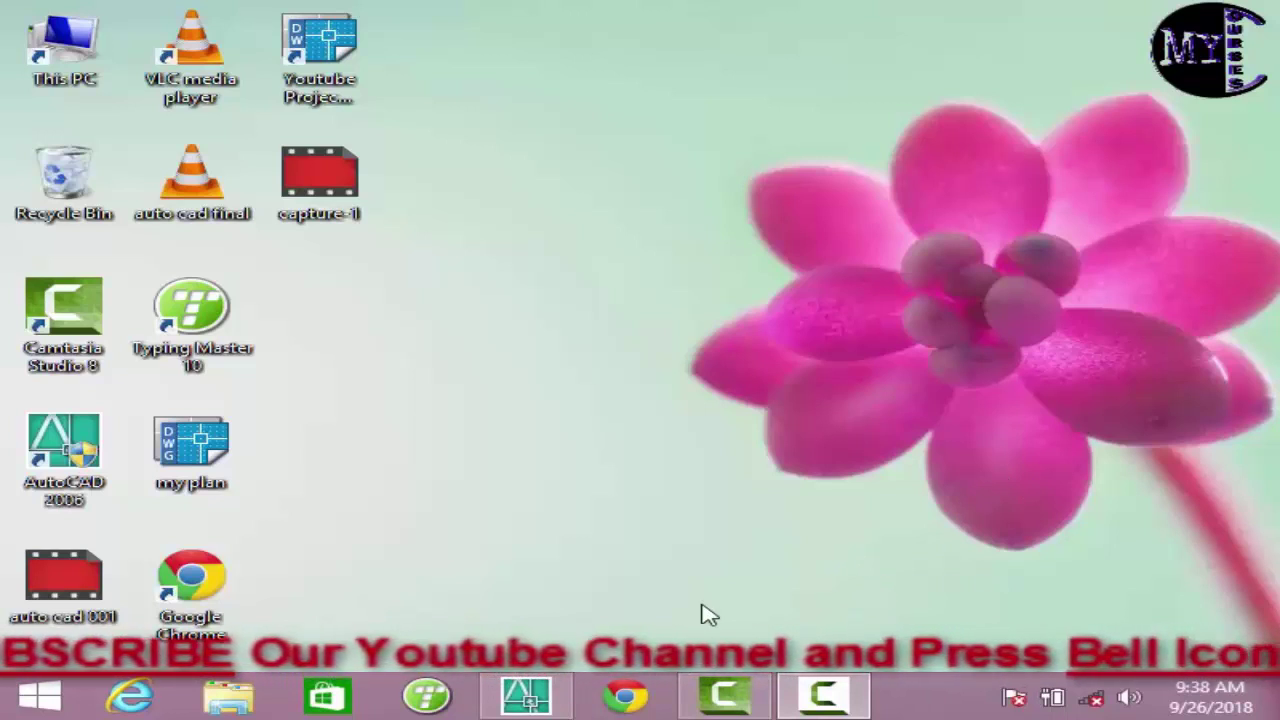
- Restore the minimized Youtube Project.dwg window in AutoCAD 2006 from the taskbar
click(527, 702)
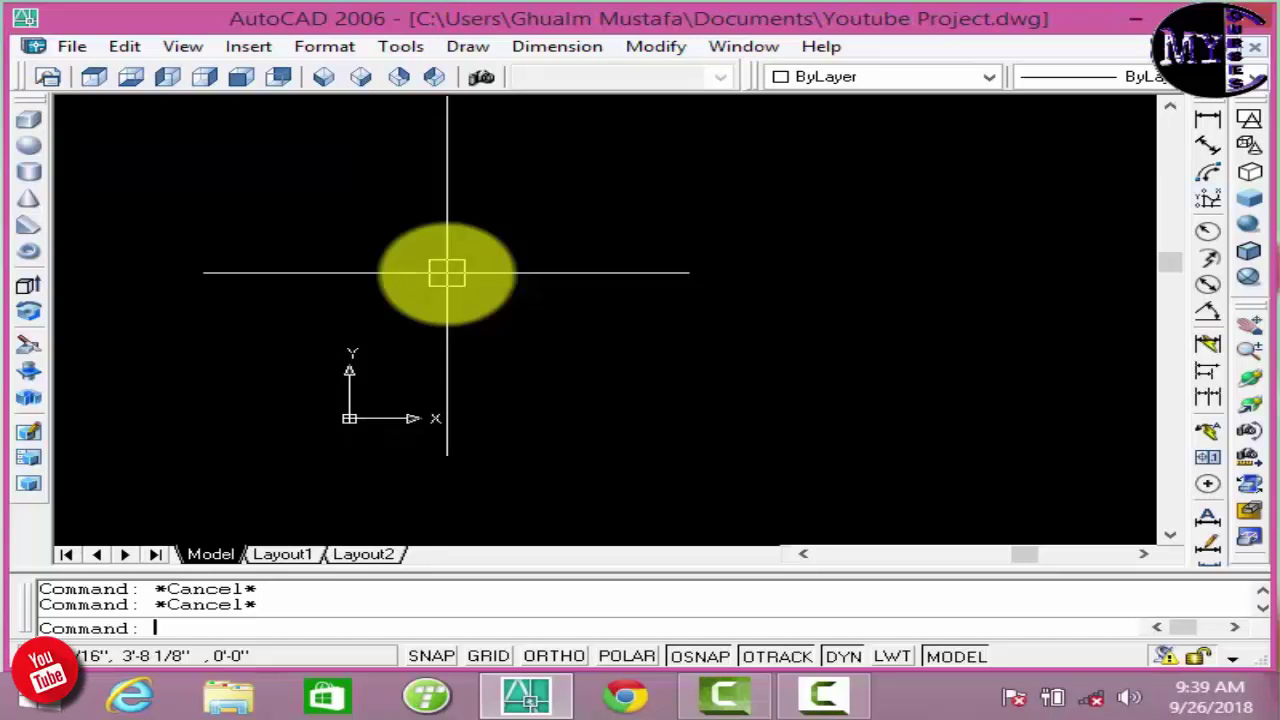
- Draw a connected chain of three line segments with the L command
text(l)
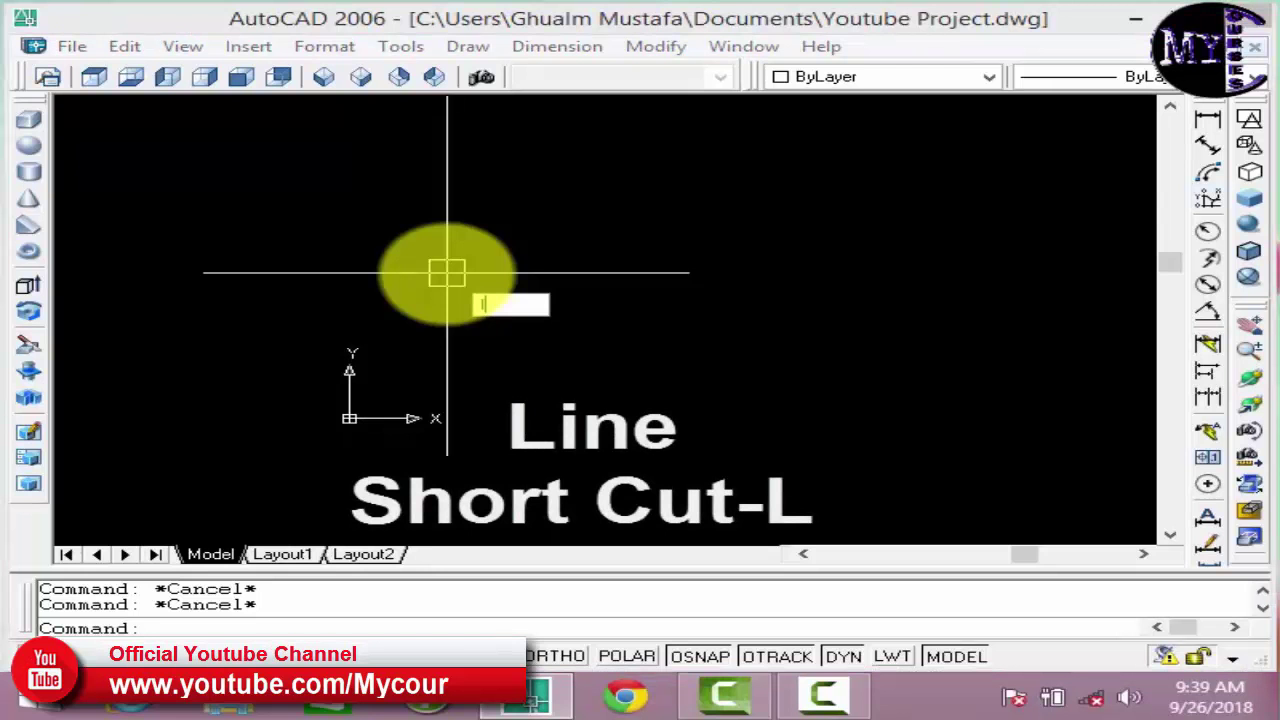
key(Return)
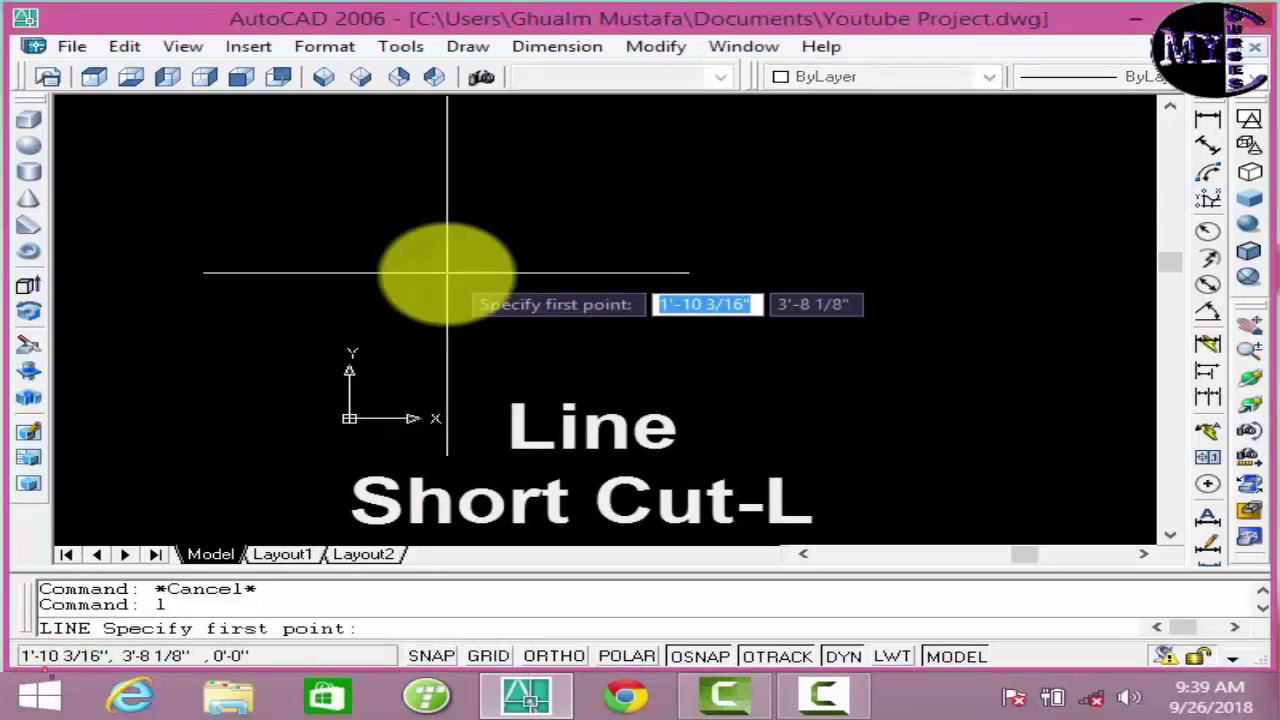
click(309, 310)
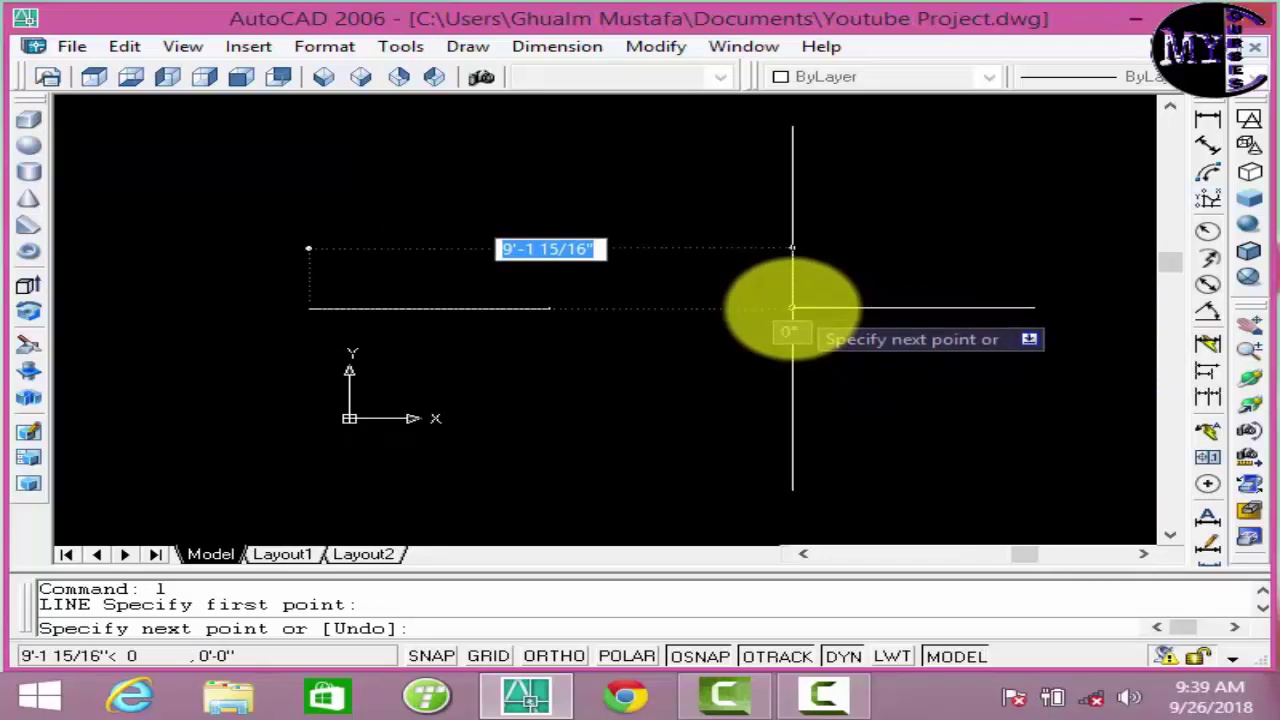
click(760, 232)
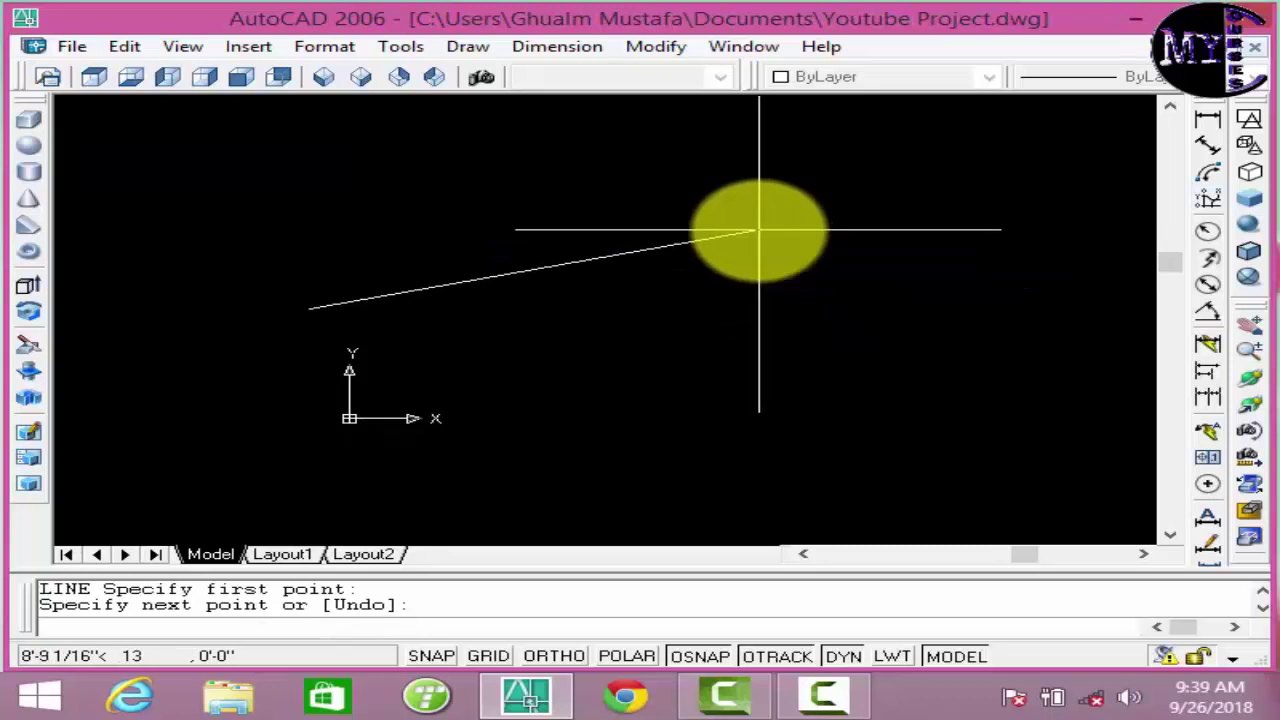
click(850, 318)
click(640, 298)
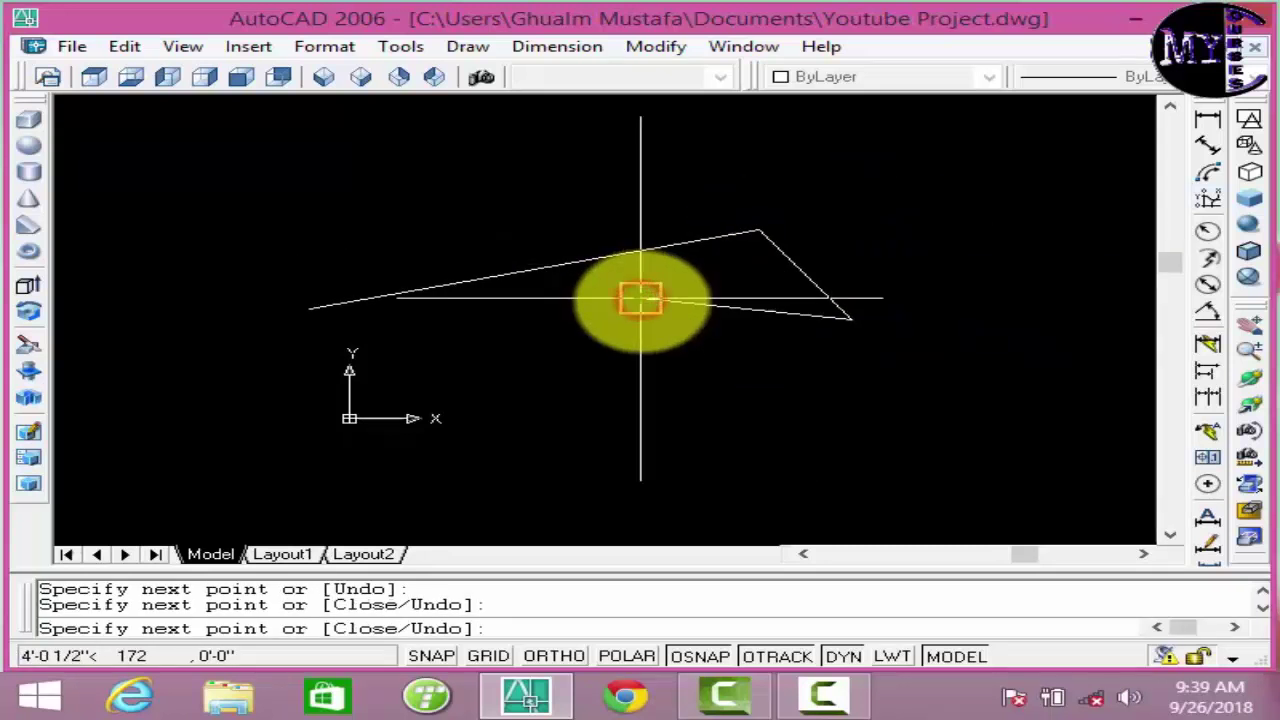
key(Escape)
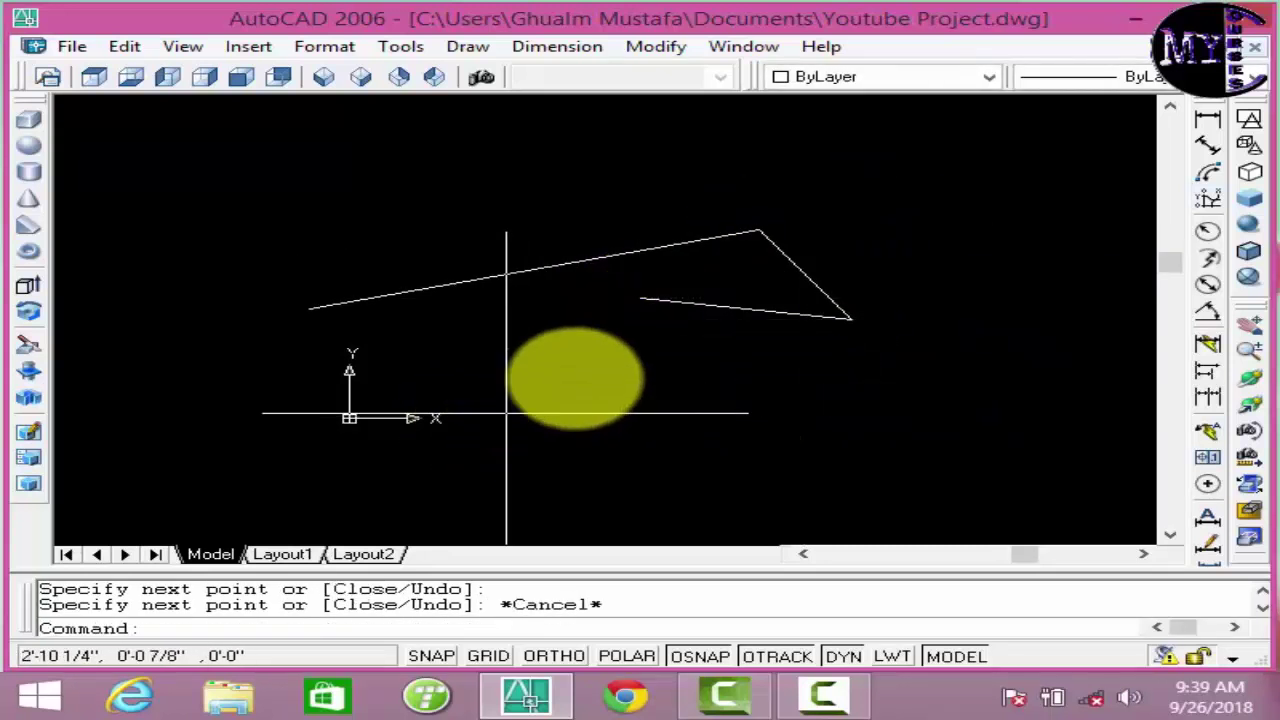
- Draw a separate horizontal line exactly 4' long
middle_drag(575, 381, 609, 332)
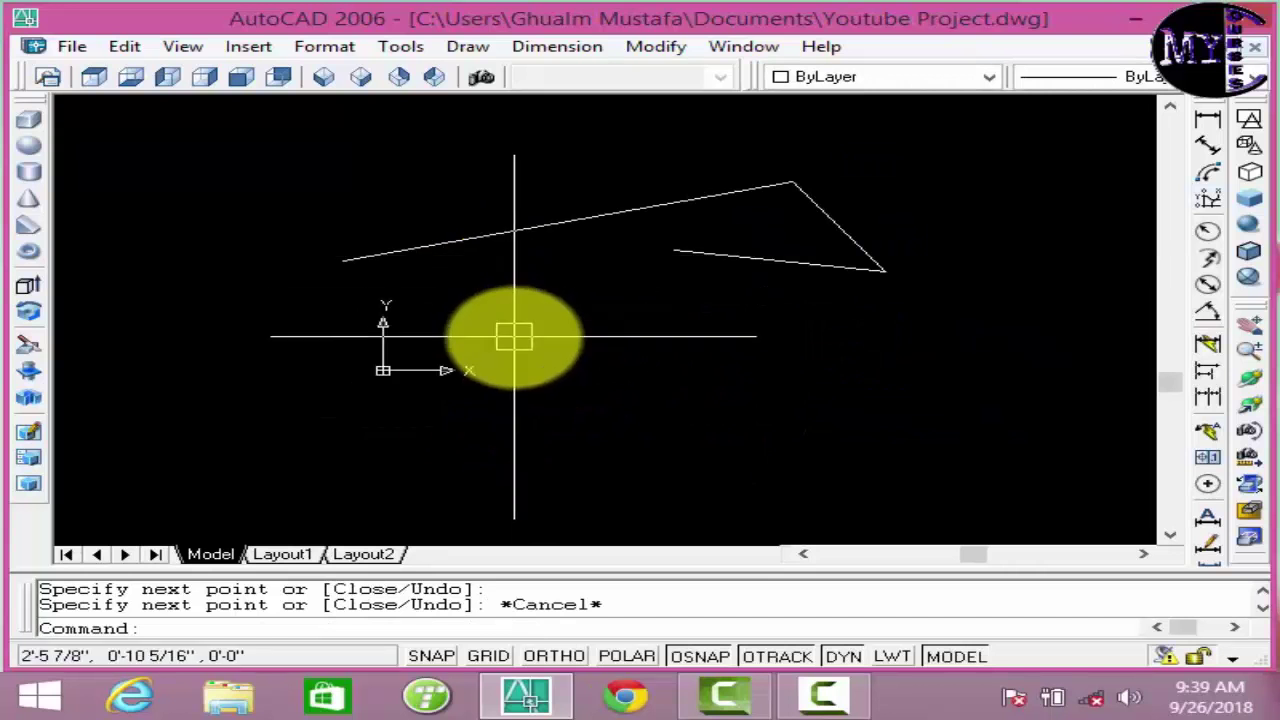
key(Escape)
text(l)
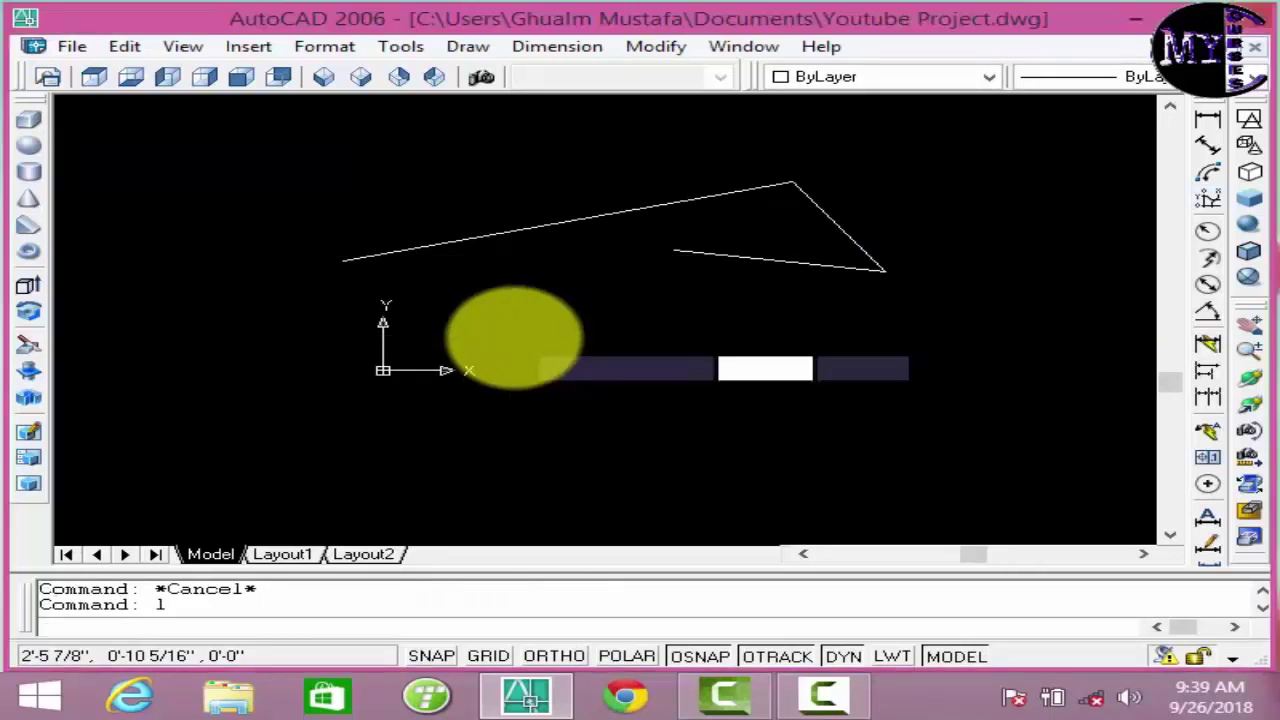
key(Return)
click(542, 328)
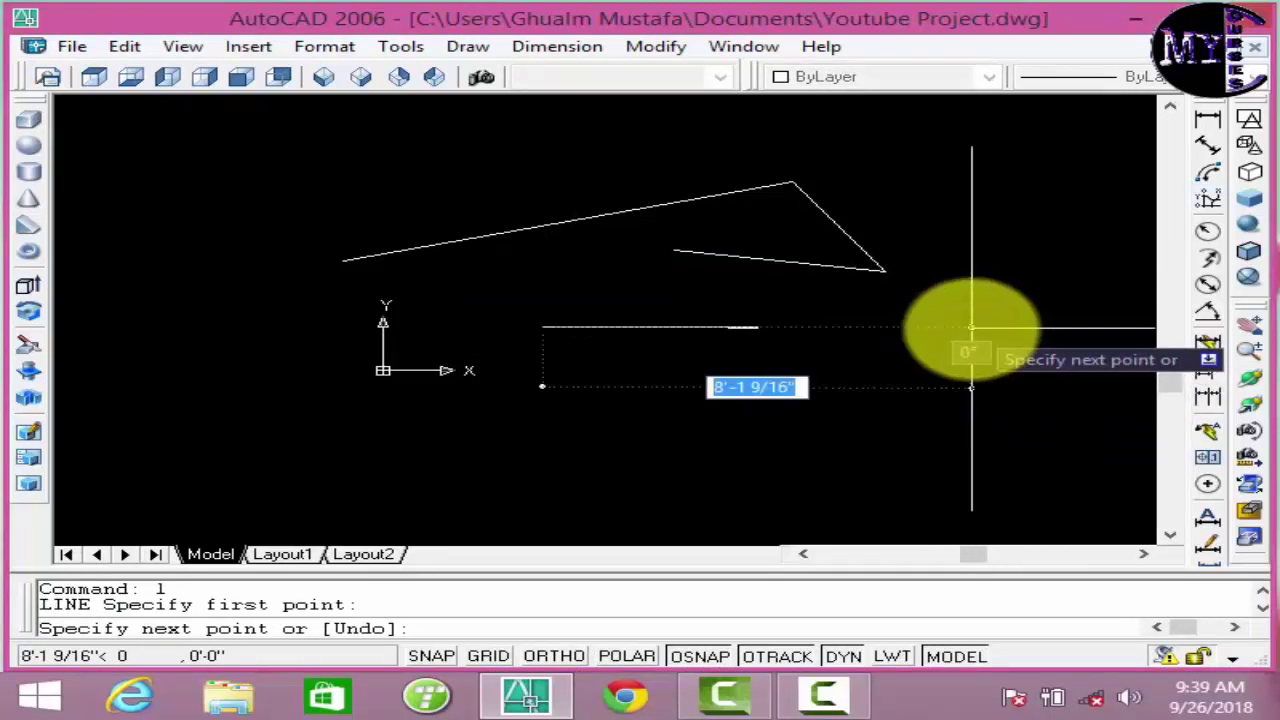
text(4')
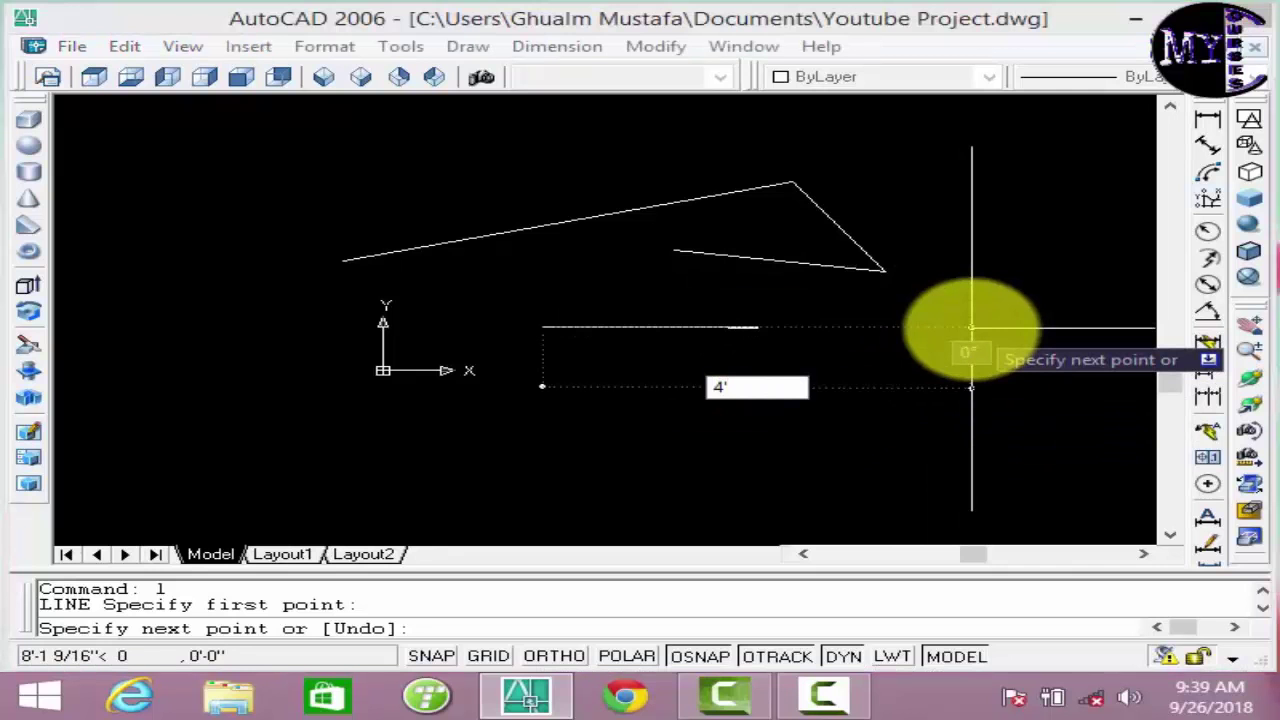
key(Return)
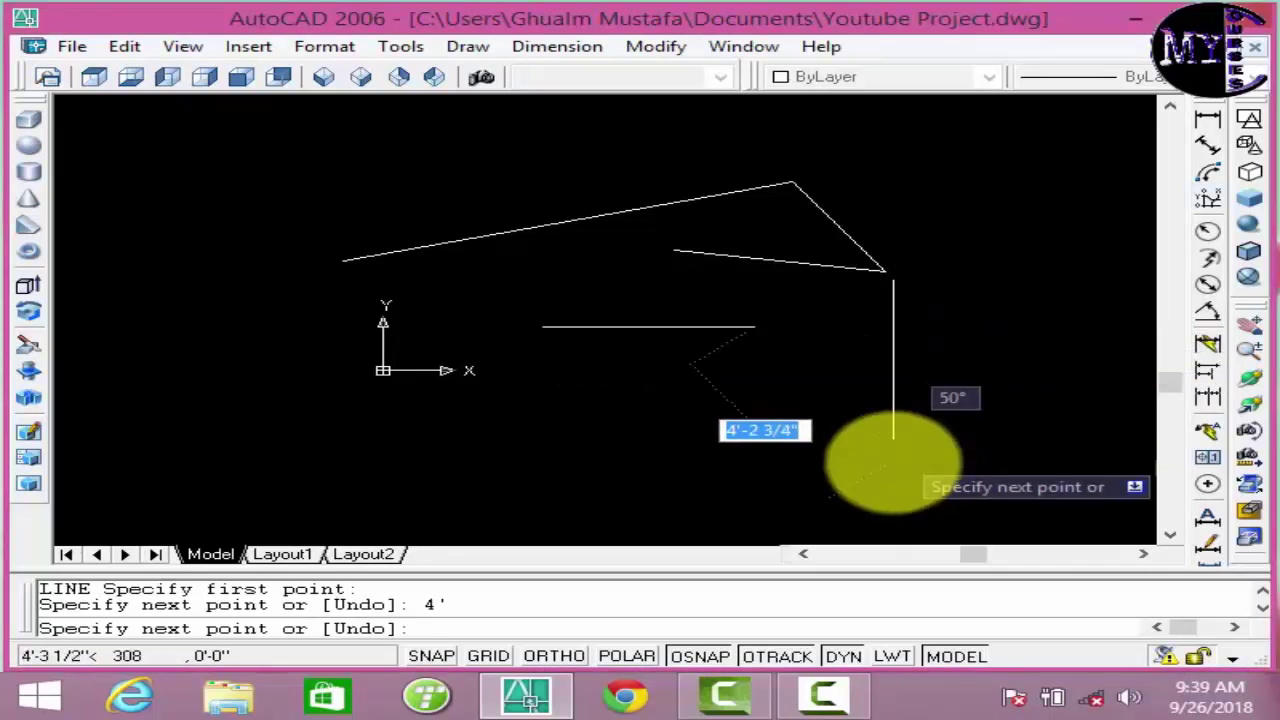
key(Escape)
scroll(663, 343, up, 3)
scroll(655, 382, up, 2)
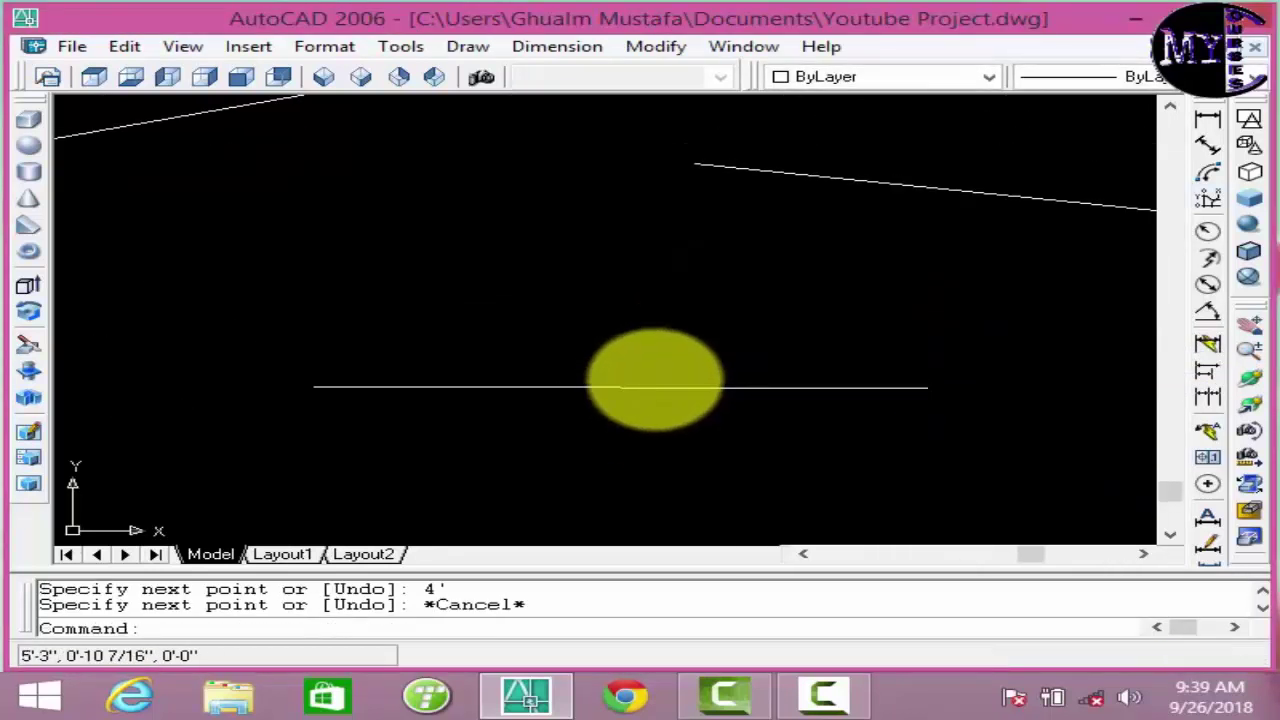
scroll(655, 378, up, 1)
scroll(640, 431, down, 2)
scroll(631, 449, up, 2)
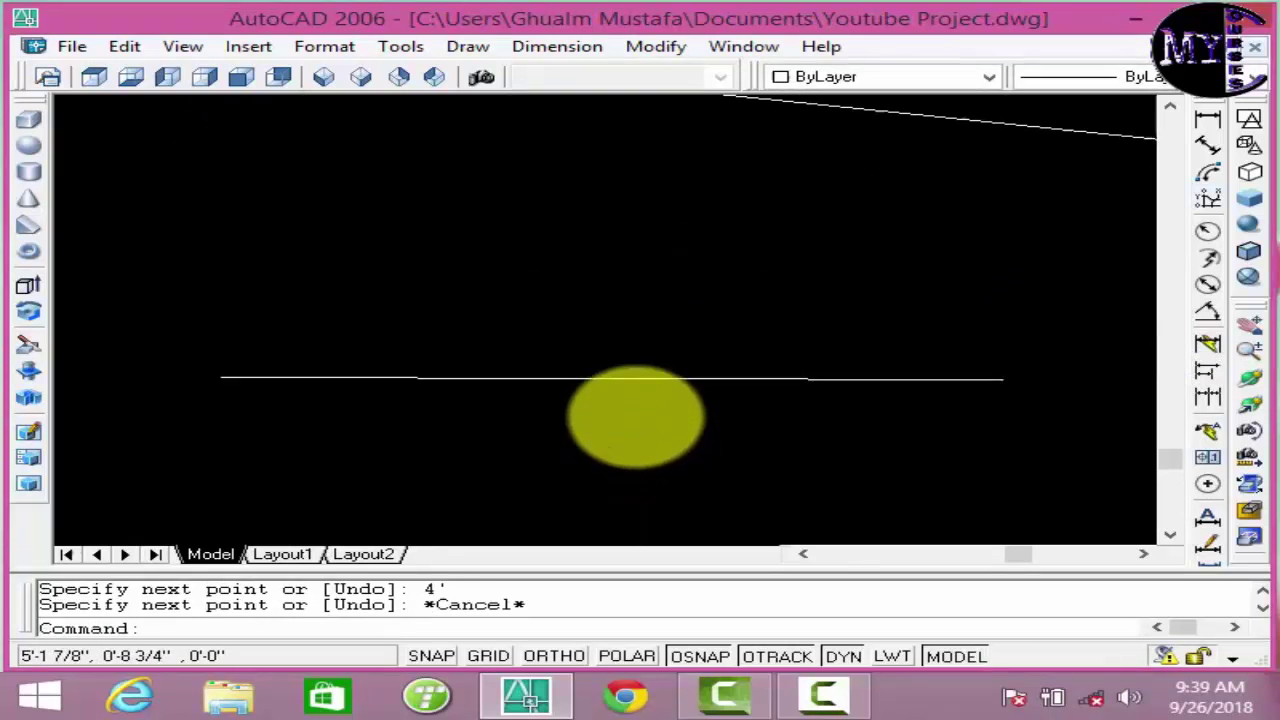
scroll(635, 417, down, 2)
scroll(651, 429, up, 1)
scroll(645, 360, up, 3)
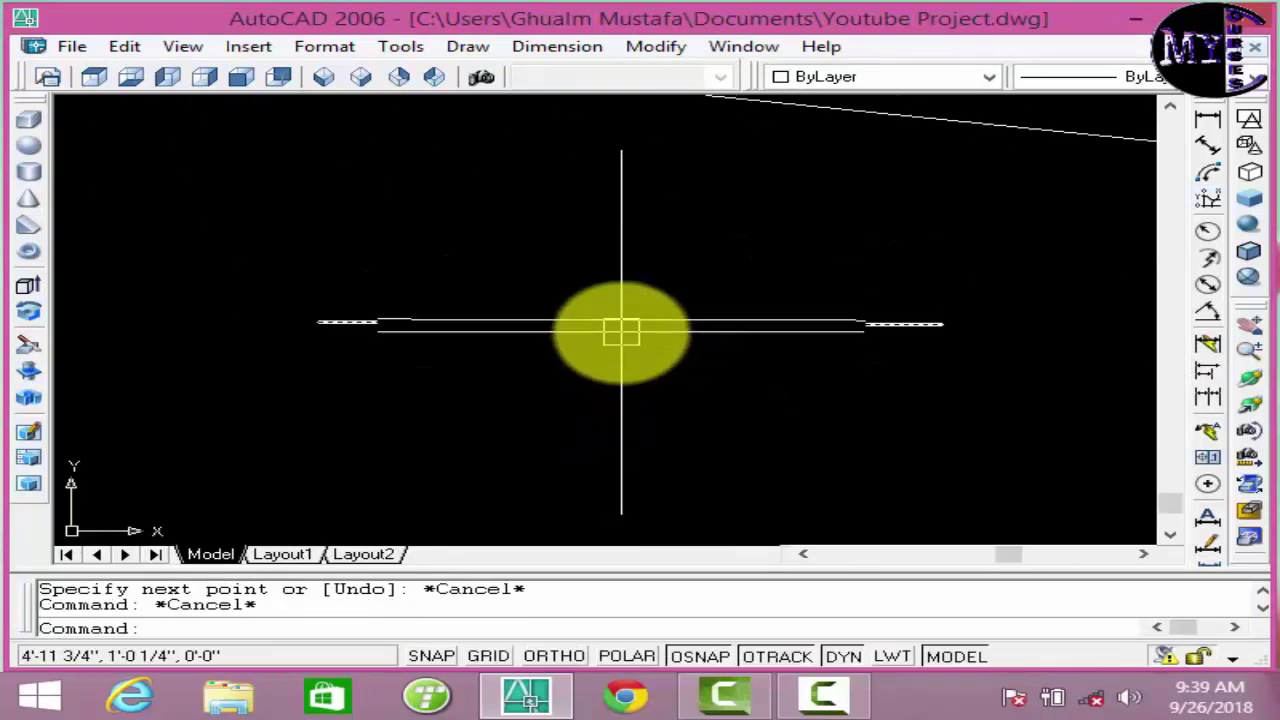
scroll(621, 332, up, 1)
scroll(663, 331, up, 1)
scroll(660, 337, down, 2)
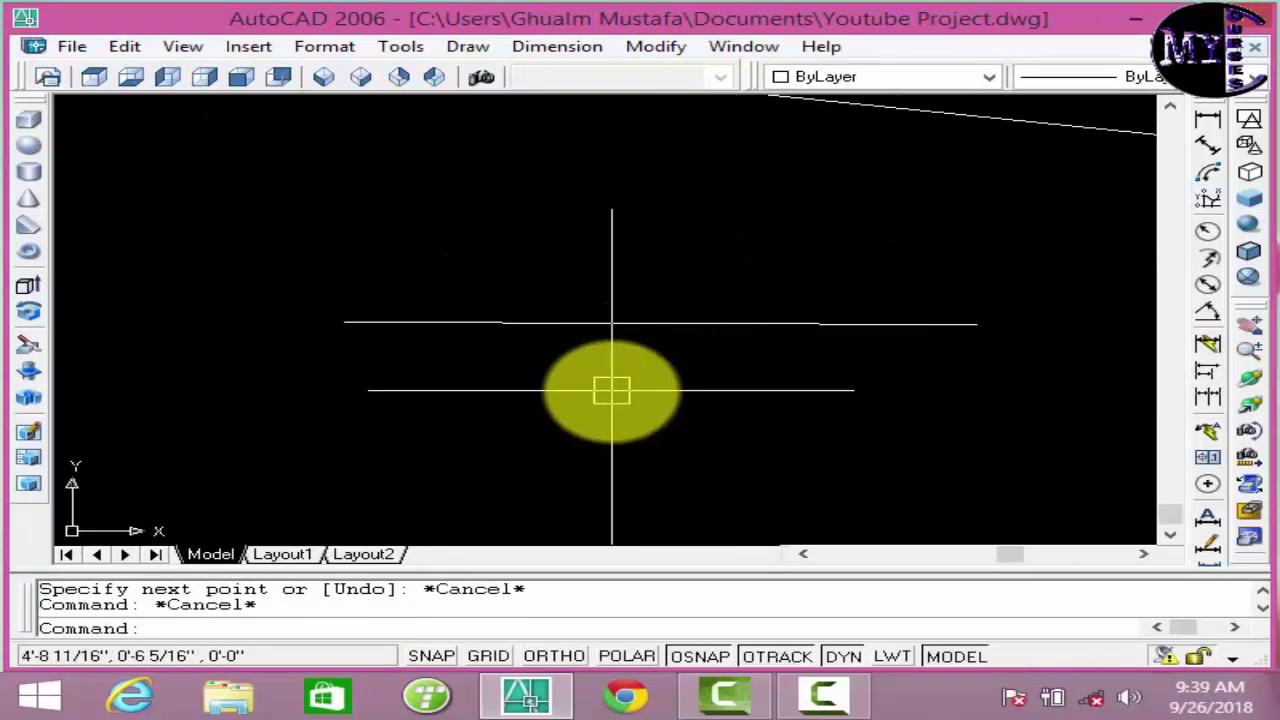
mouse_move(612, 390)
middle_down()
mouse_move(591, 360)
mouse_move(395, 385)
middle_up()
scroll(551, 346, down, 2)
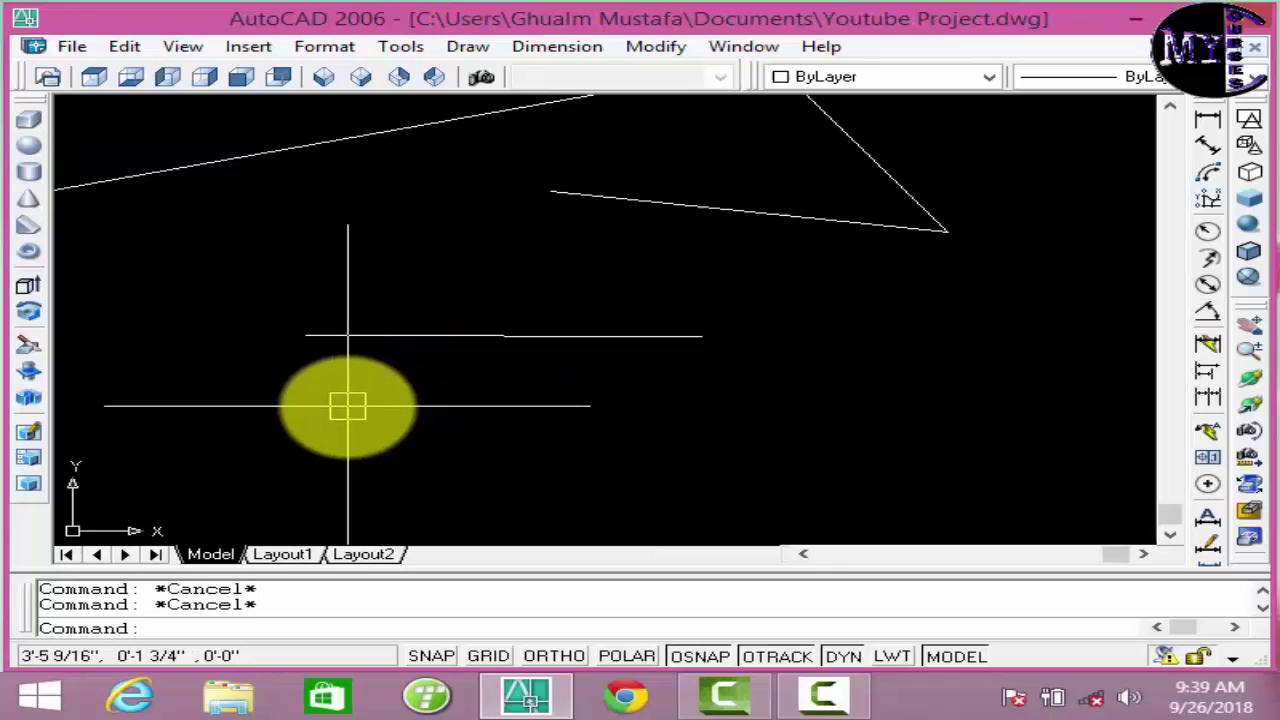
text(l)
key(Return)
click(322, 431)
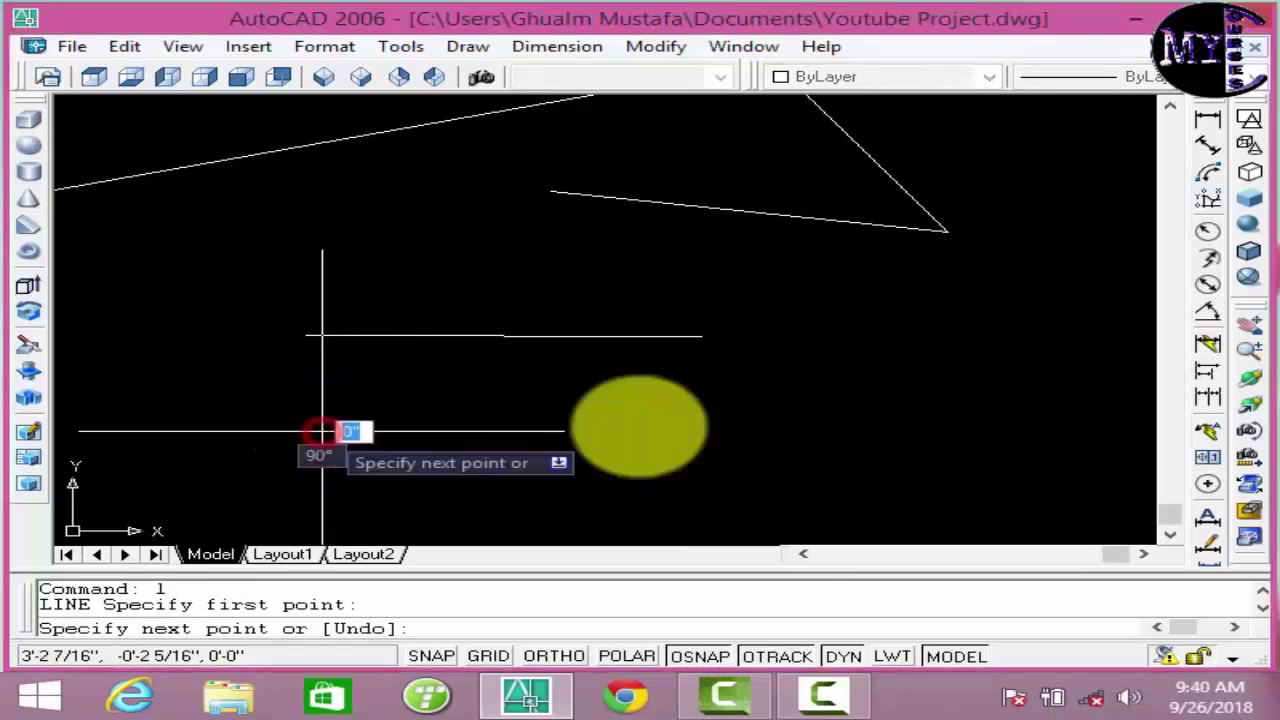
key(F8)
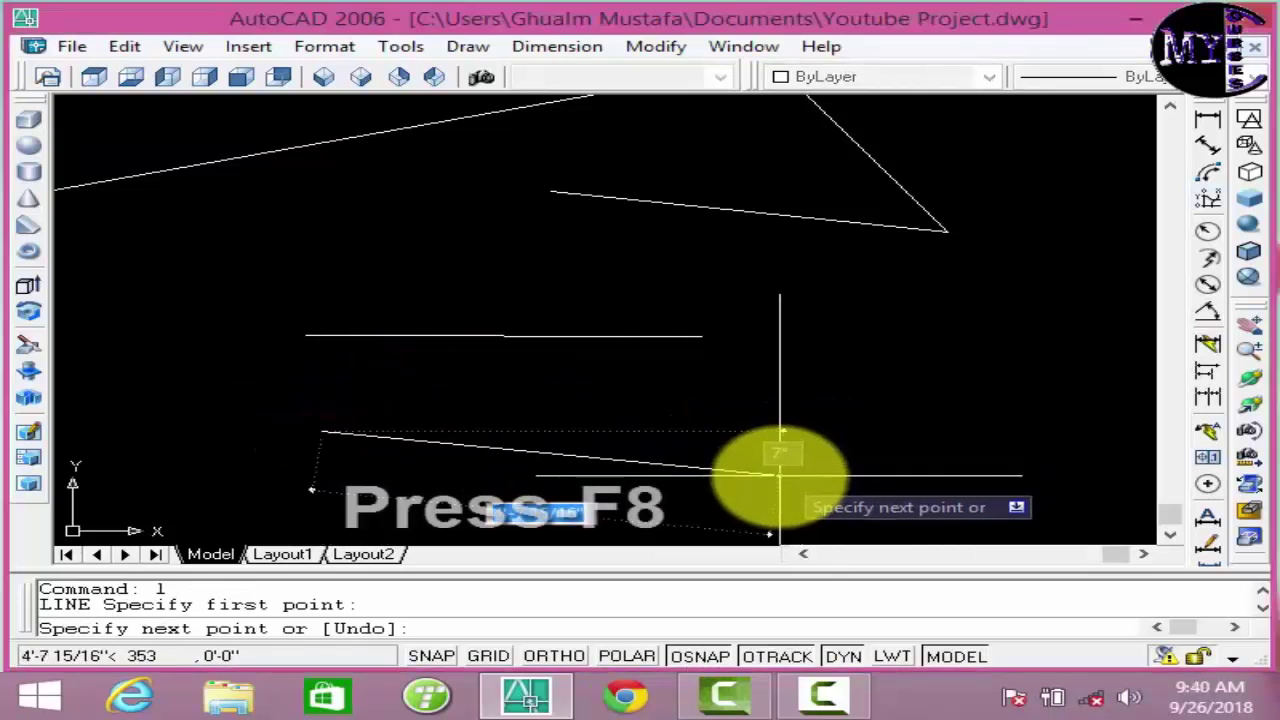
key(F8)
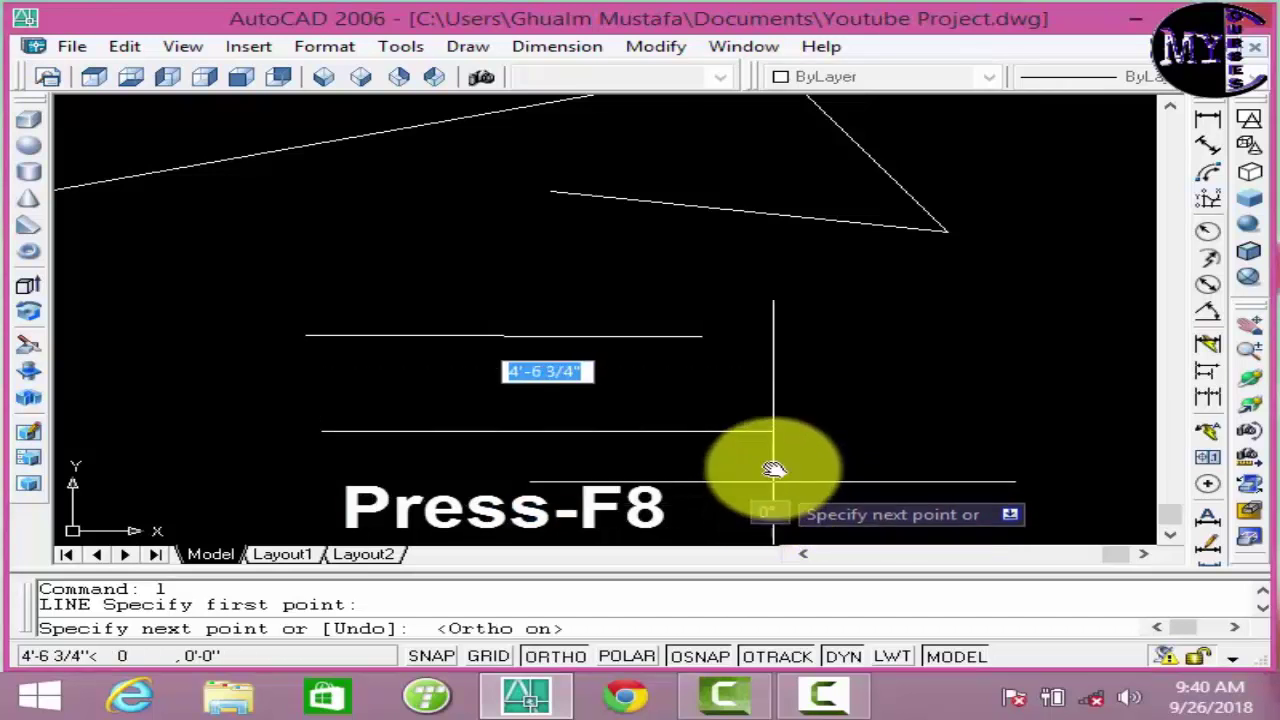
middle_drag(771, 471, 790, 346)
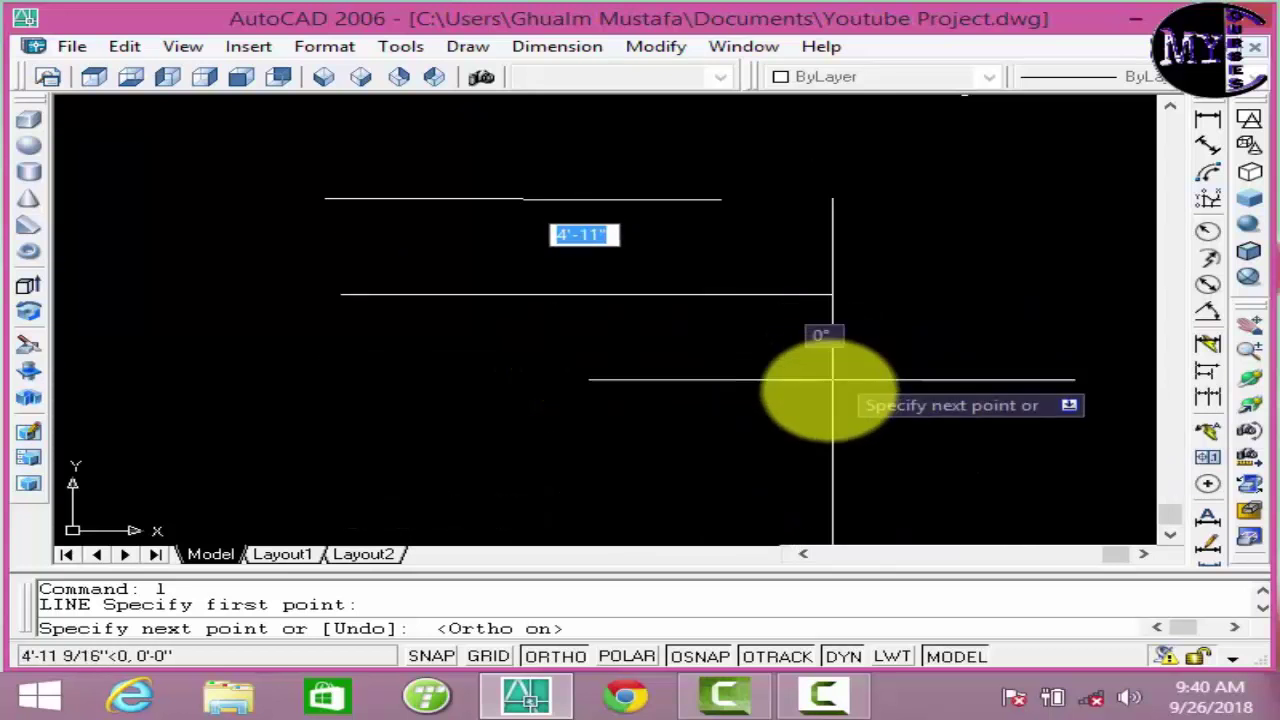
middle_drag(737, 386, 914, 298)
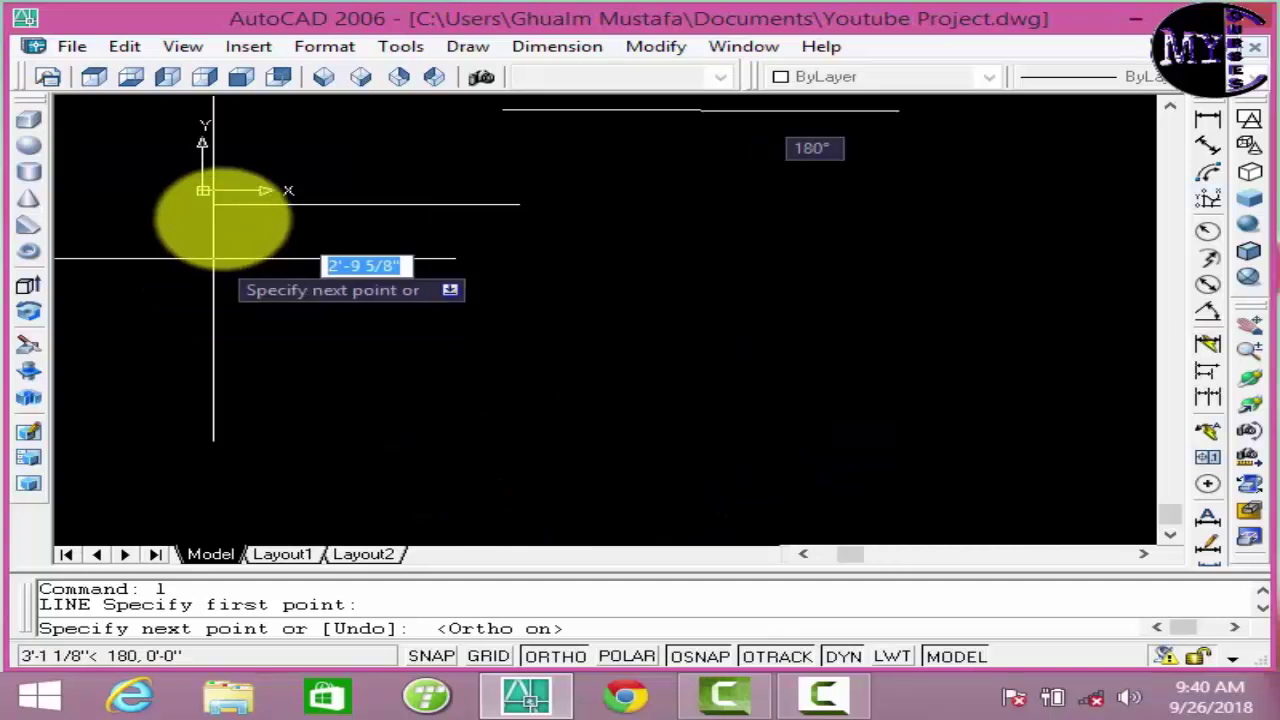
middle_drag(205, 246, 207, 360)
middle_drag(434, 168, 409, 237)
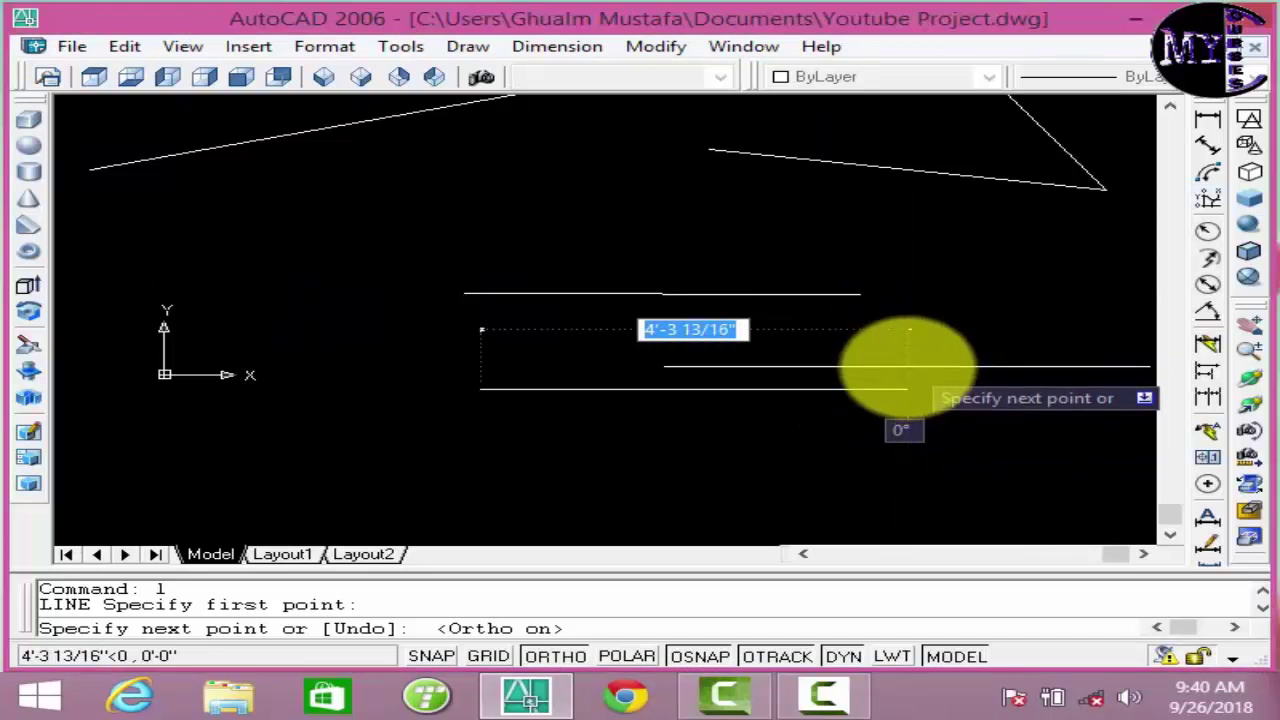
key(F8)
middle_drag(906, 366, 906, 257)
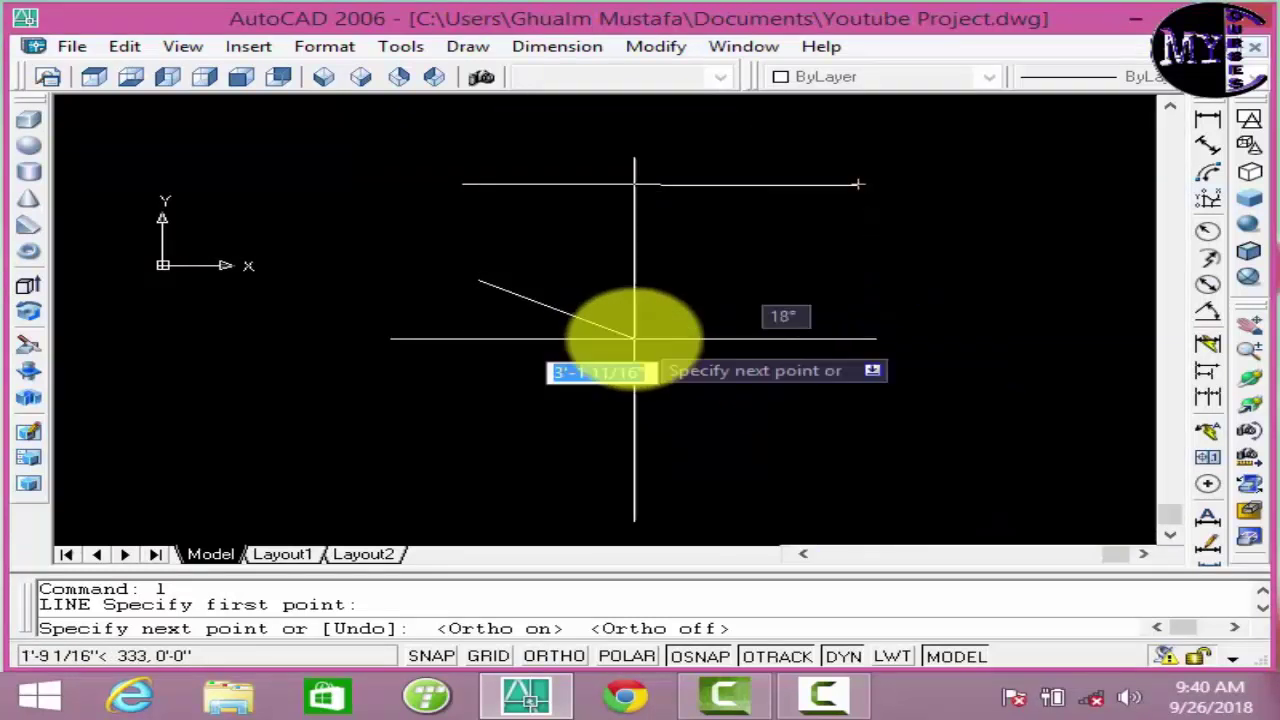
key(Escape)
scroll(634, 338, down, 2)
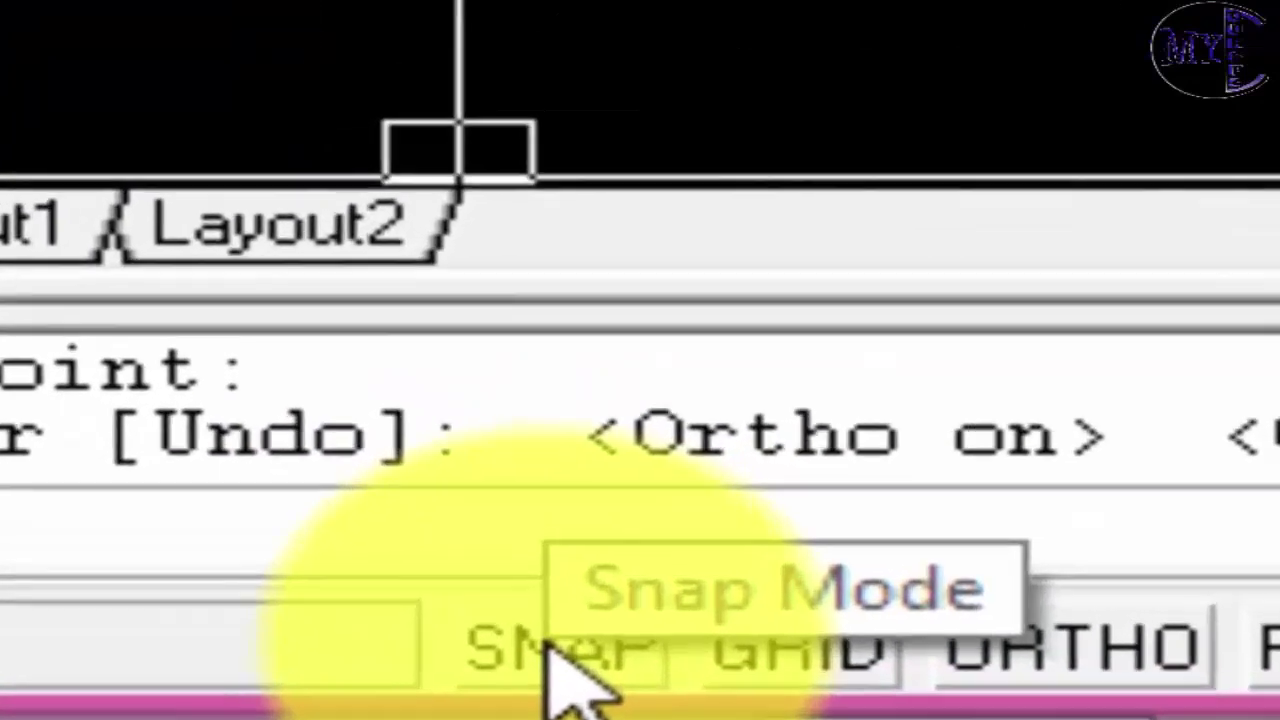
- Turn on Object Snap with all snap modes enabled in Drafting Settings and confirm
right_click(430, 660)
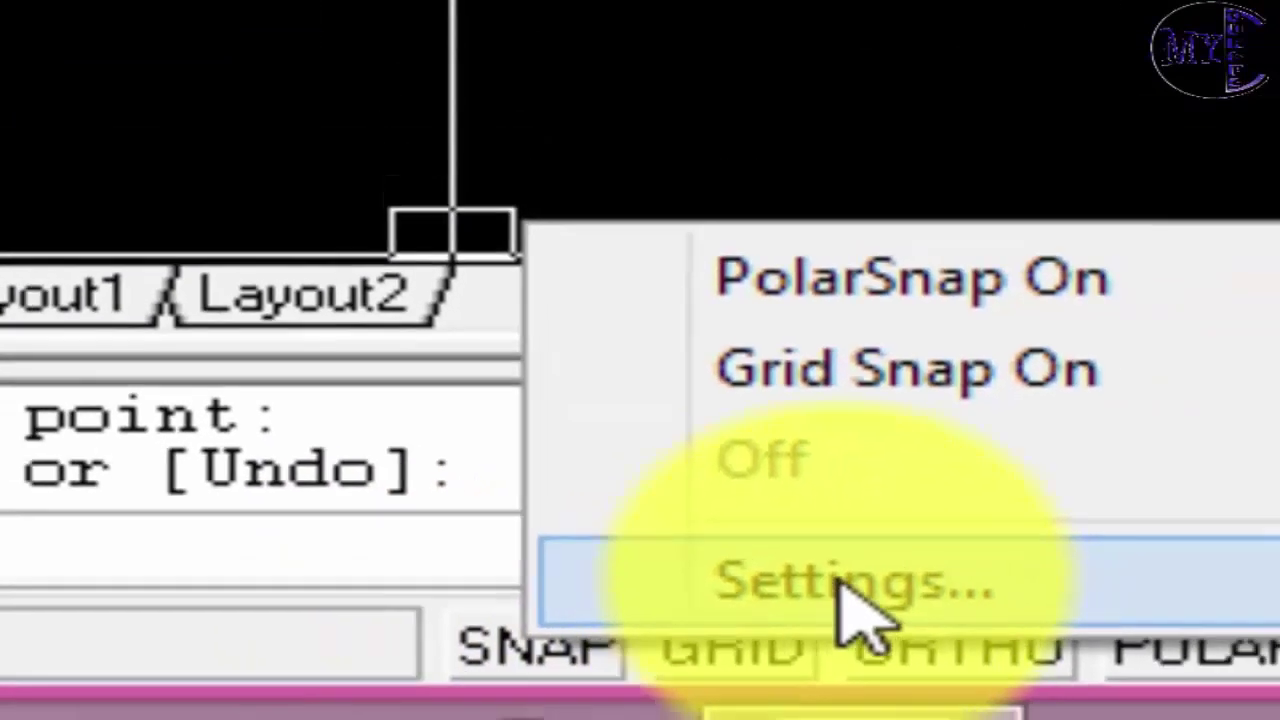
click(860, 590)
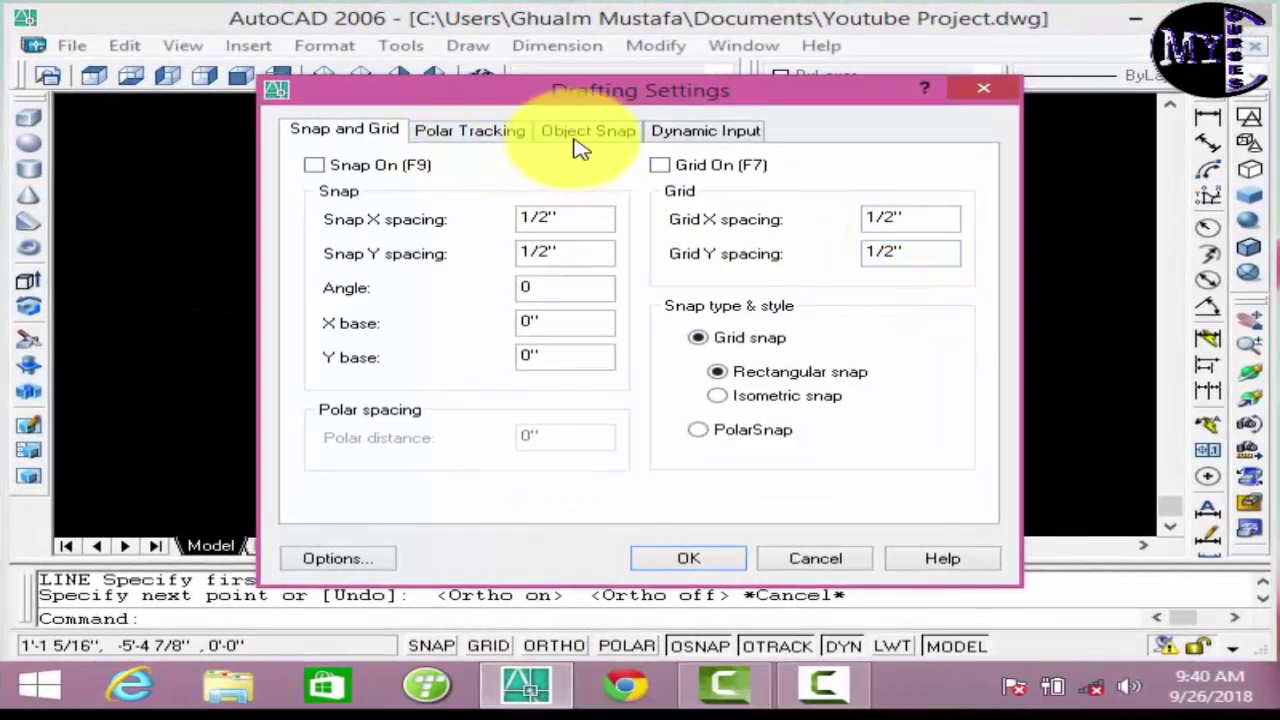
click(597, 141)
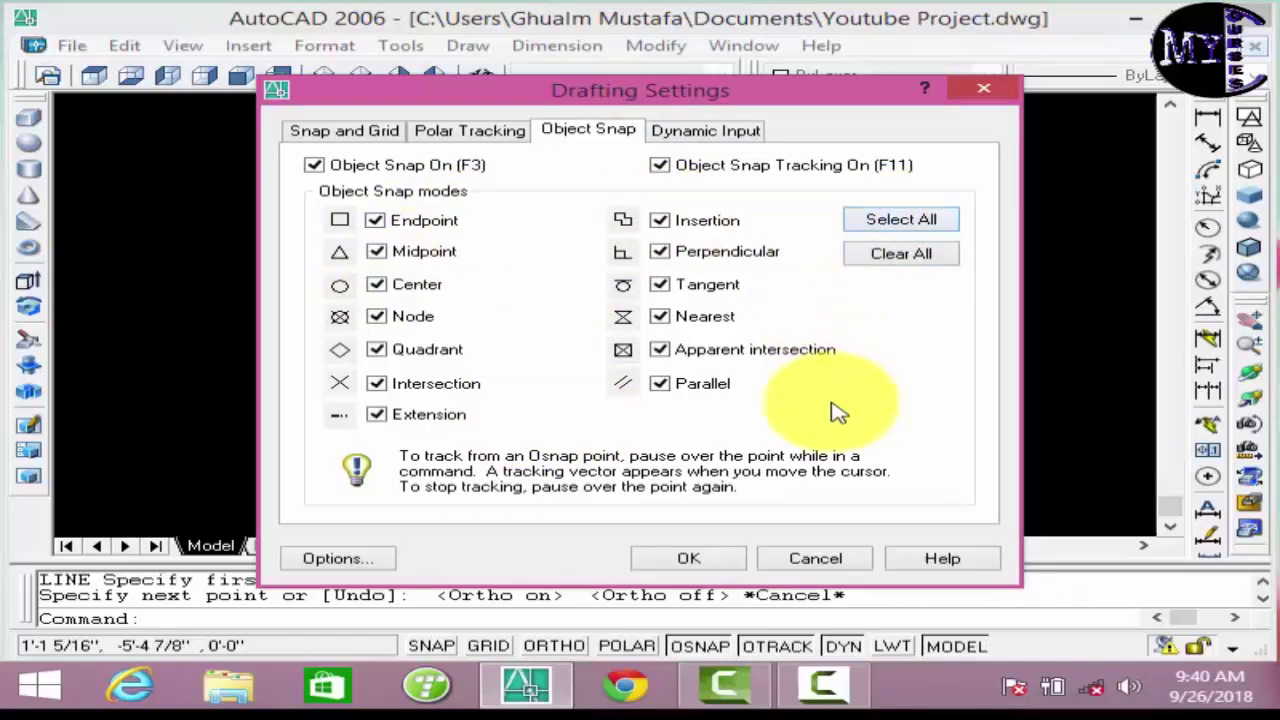
click(666, 566)
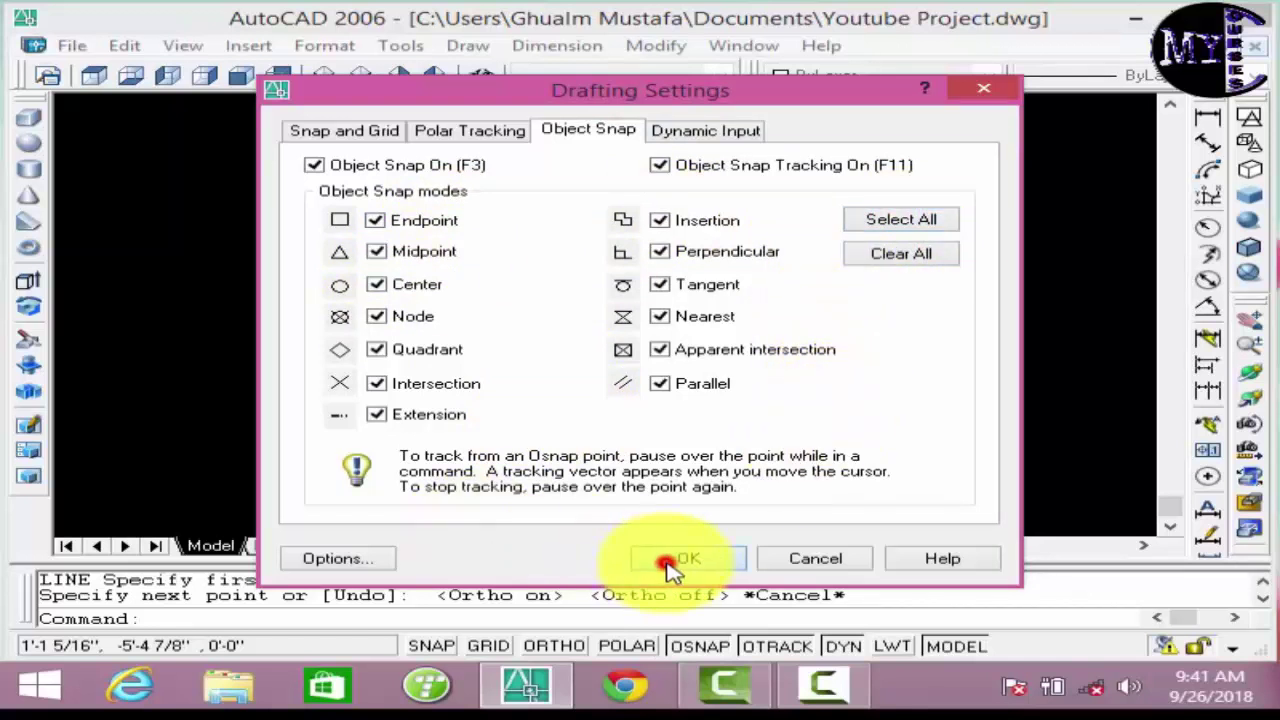
scroll(768, 405, down, 2)
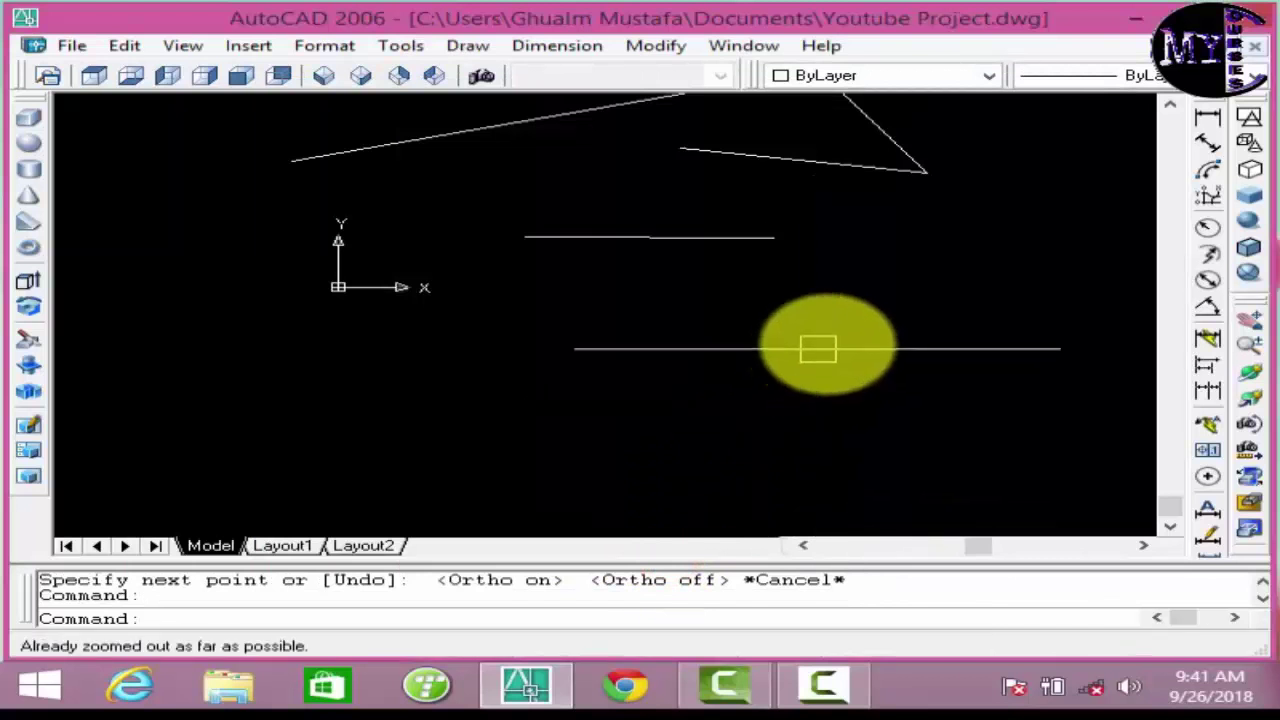
scroll(720, 400, up, 2)
mouse_move(551, 356)
middle_down()
mouse_move(648, 357)
mouse_move(540, 288)
middle_up()
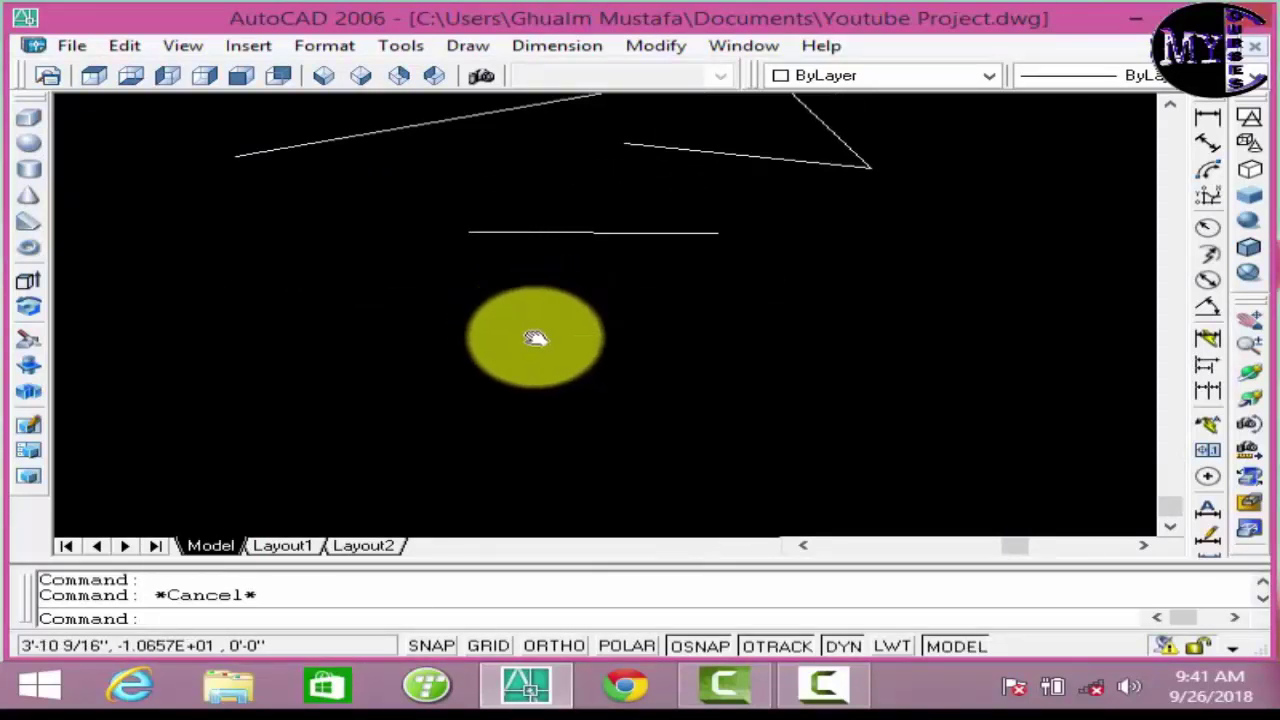
mouse_move(537, 338)
middle_down()
mouse_move(556, 390)
mouse_move(531, 415)
middle_up()
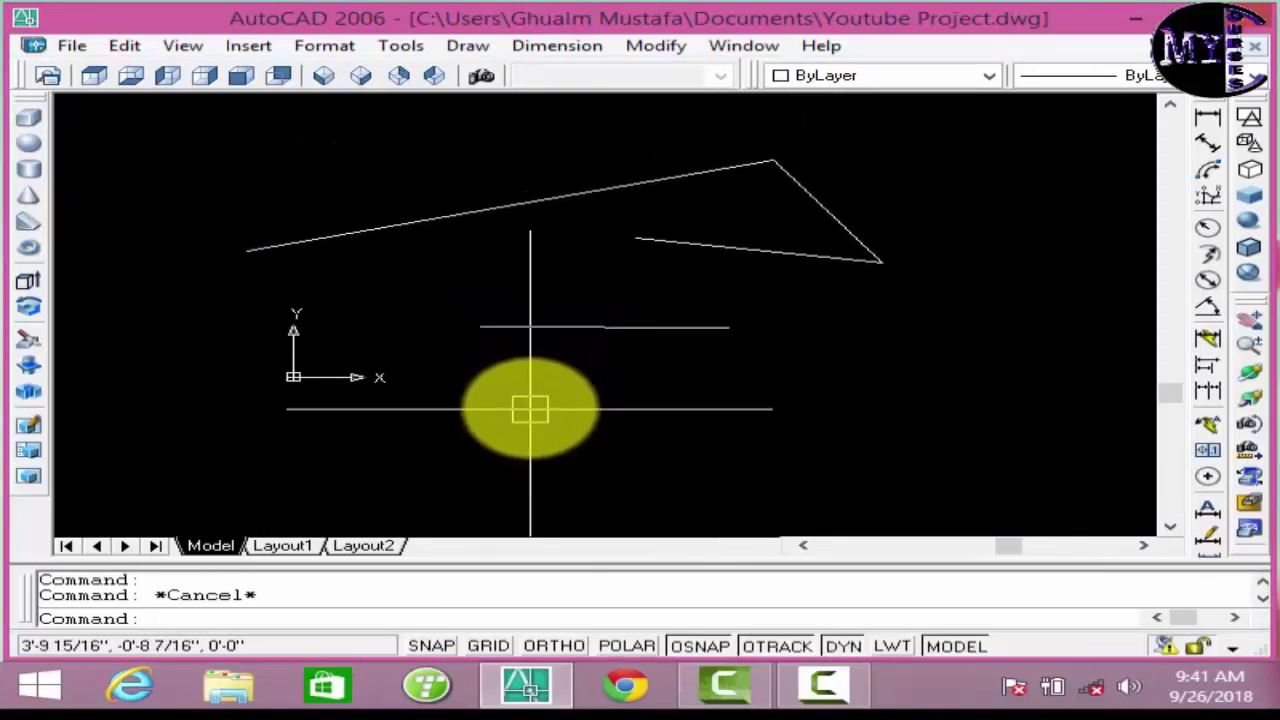
middle_drag(557, 360, 532, 397)
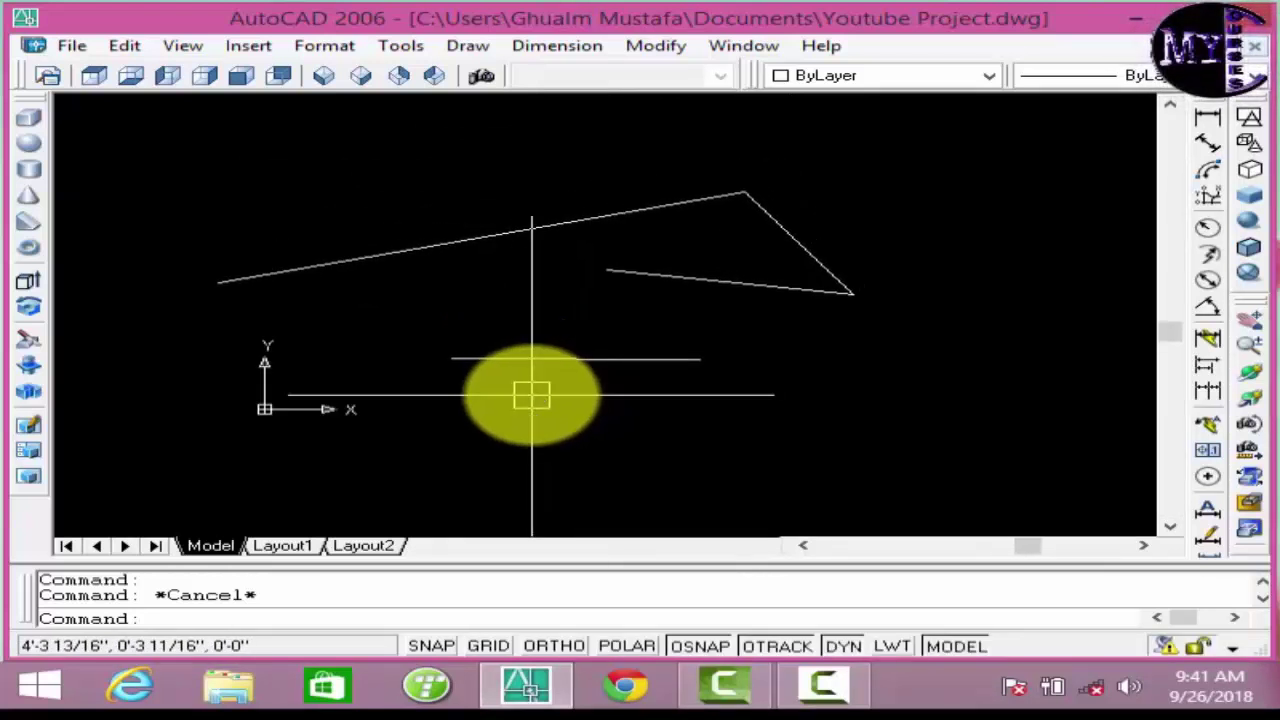
scroll(532, 396, down, 2)
key(Escape)
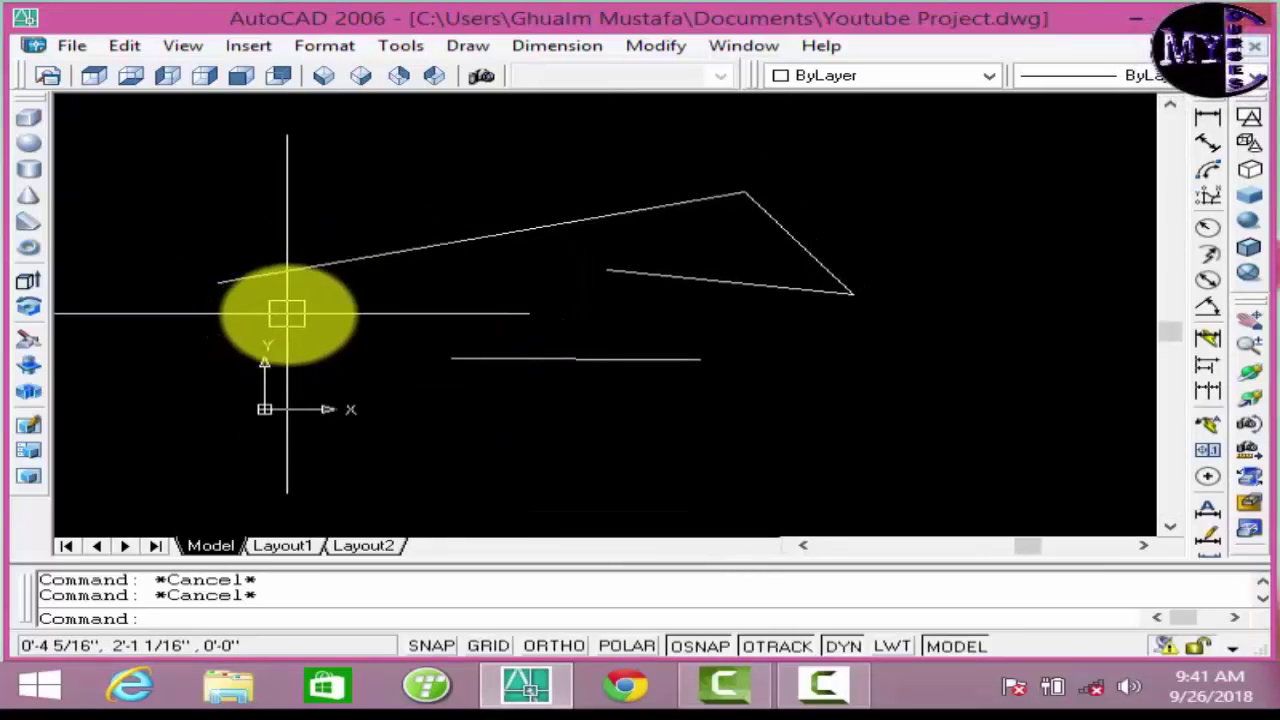
mouse_move(287, 314)
middle_down()
mouse_move(380, 314)
mouse_move(331, 328)
middle_up()
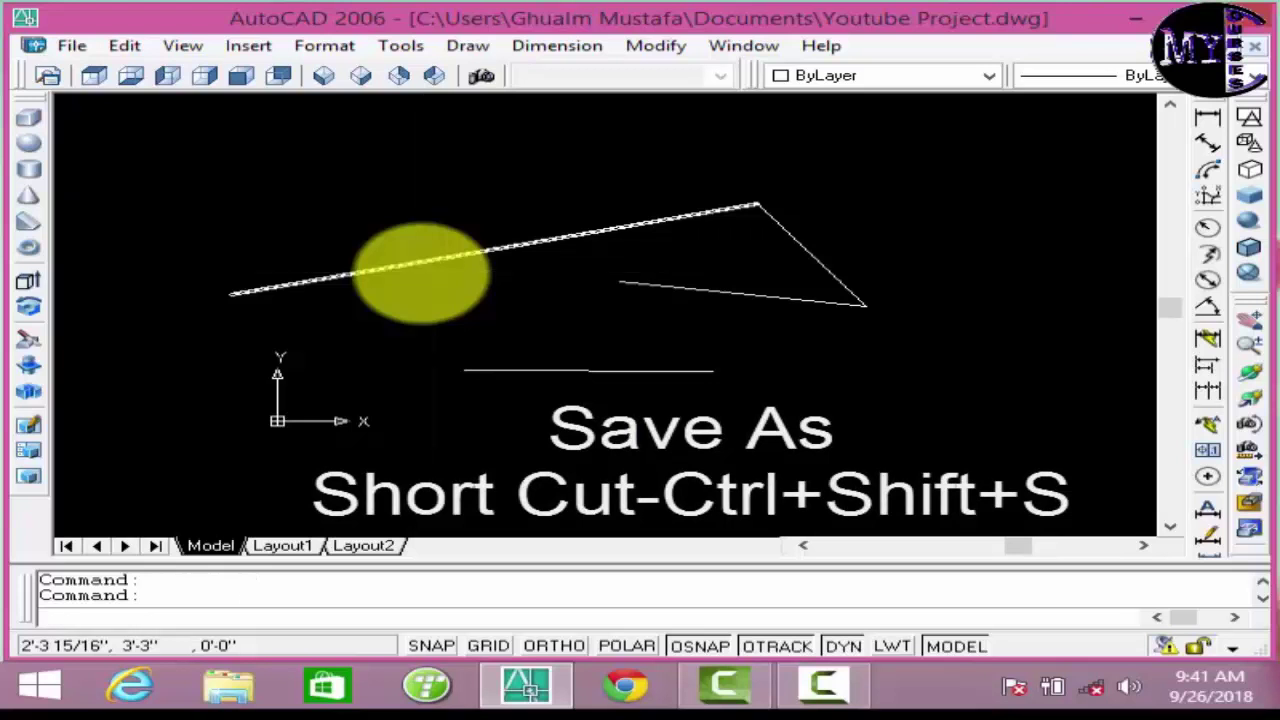
key(ctrl+shift+s)
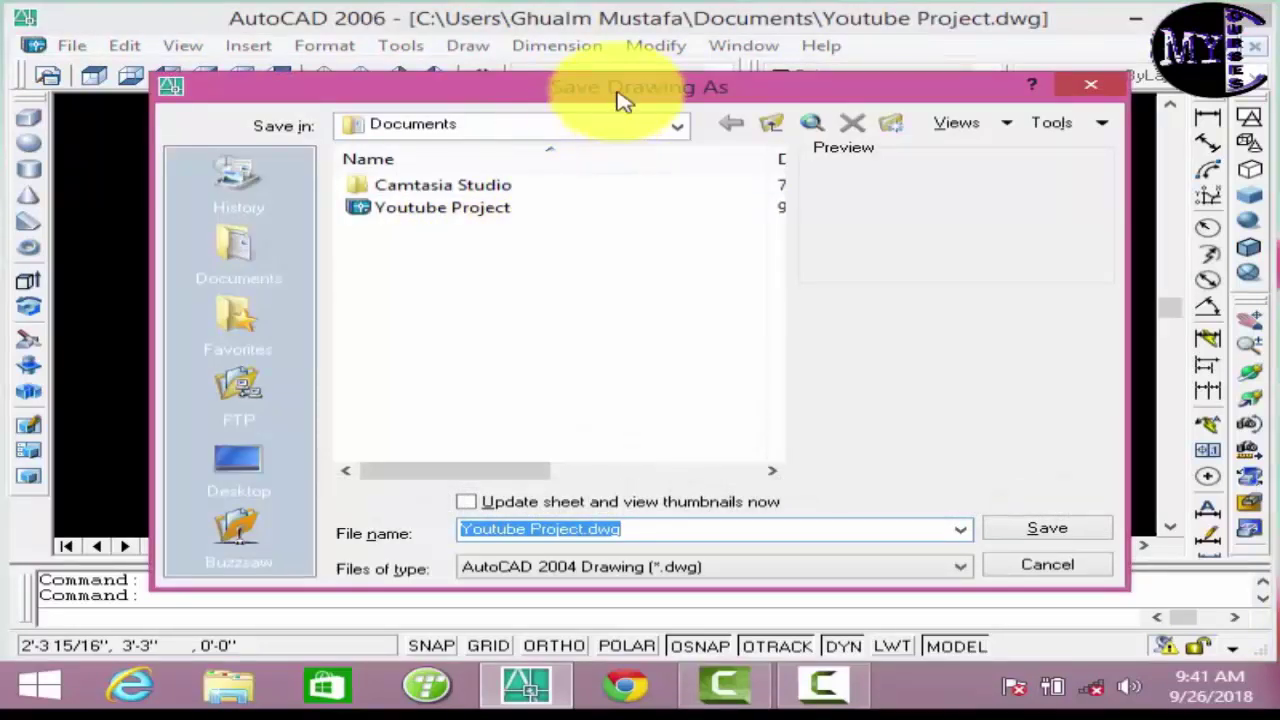
drag(619, 98, 571, 59)
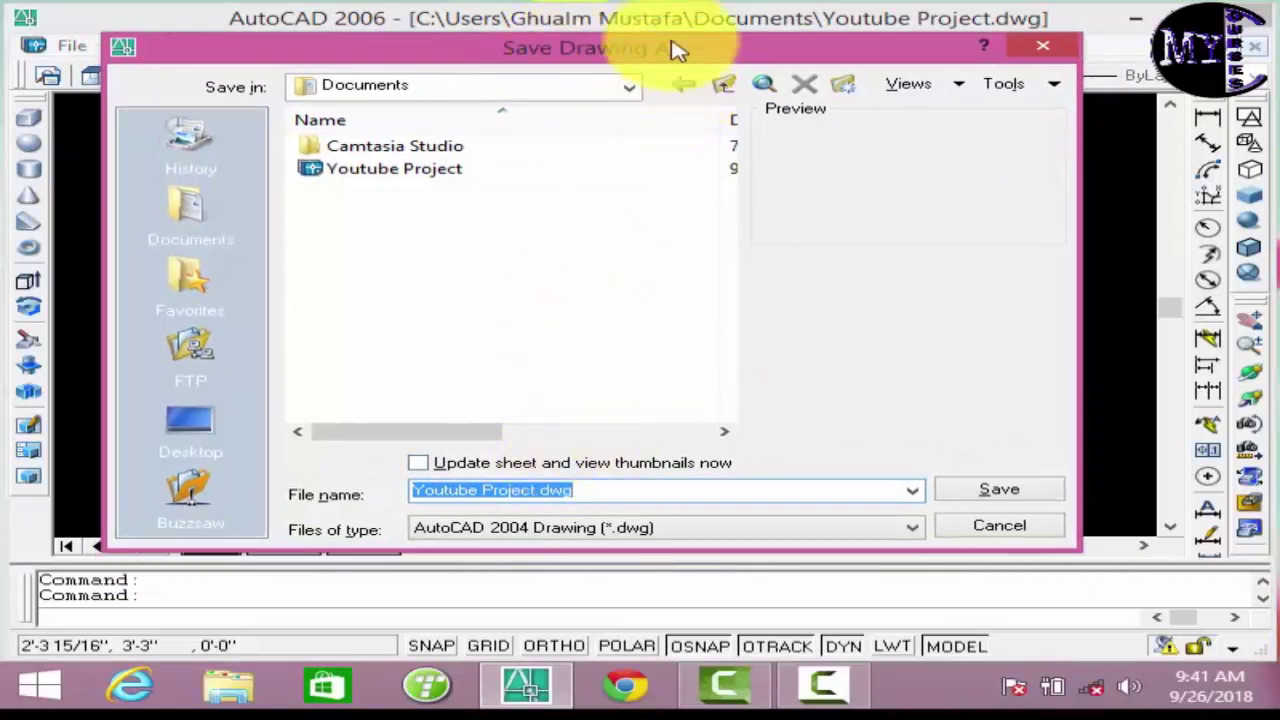
drag(697, 48, 700, 37)
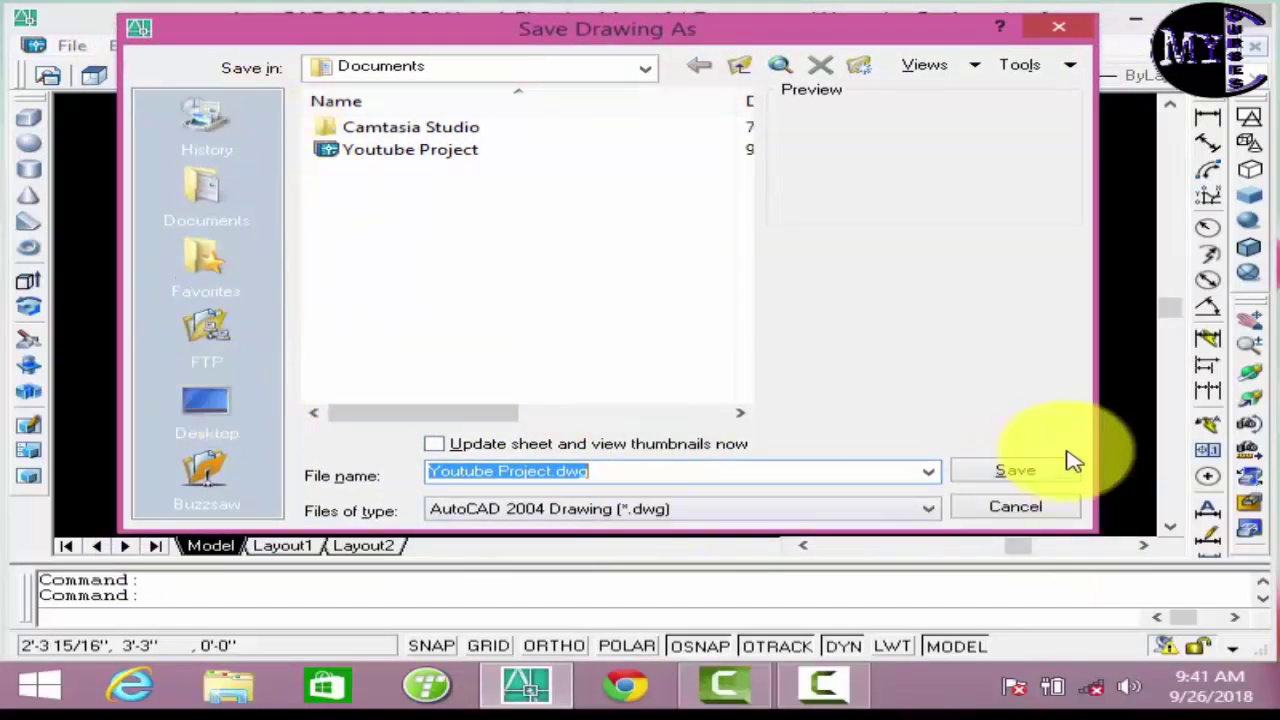
click(1030, 513)
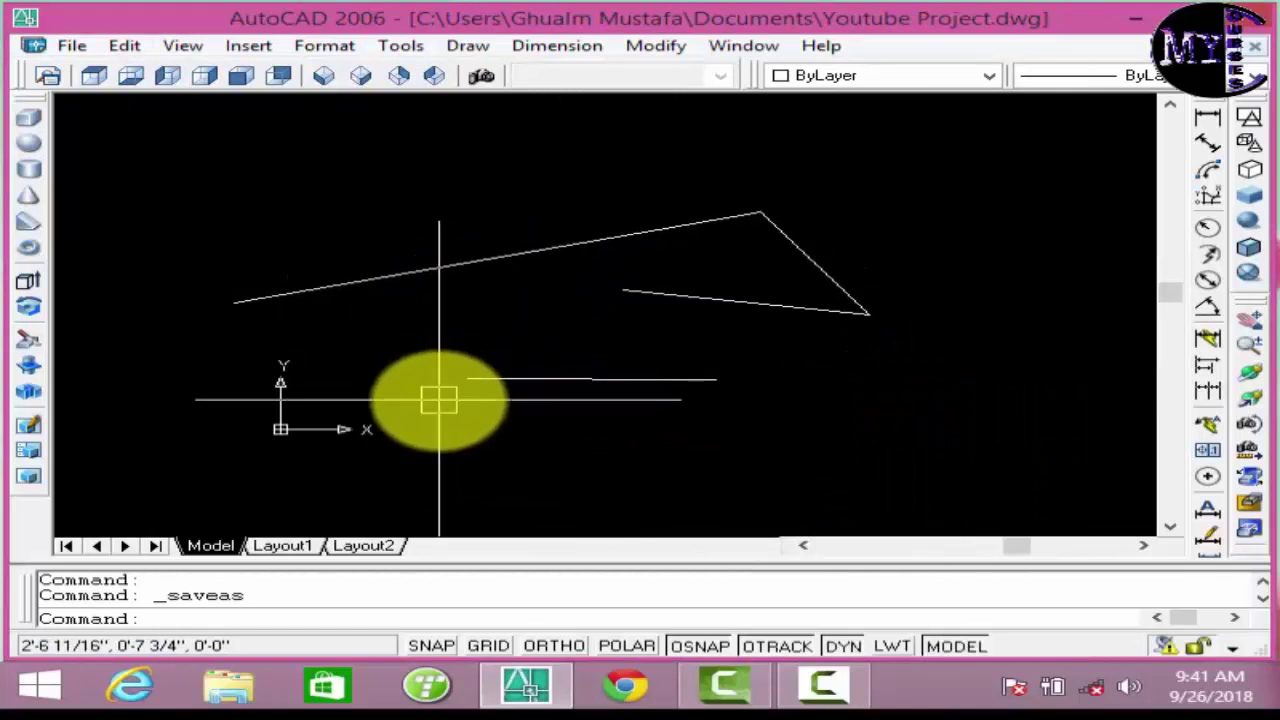
- Quick-save Youtube Project.dwg with Ctrl+S
middle_drag(438, 400, 307, 371)
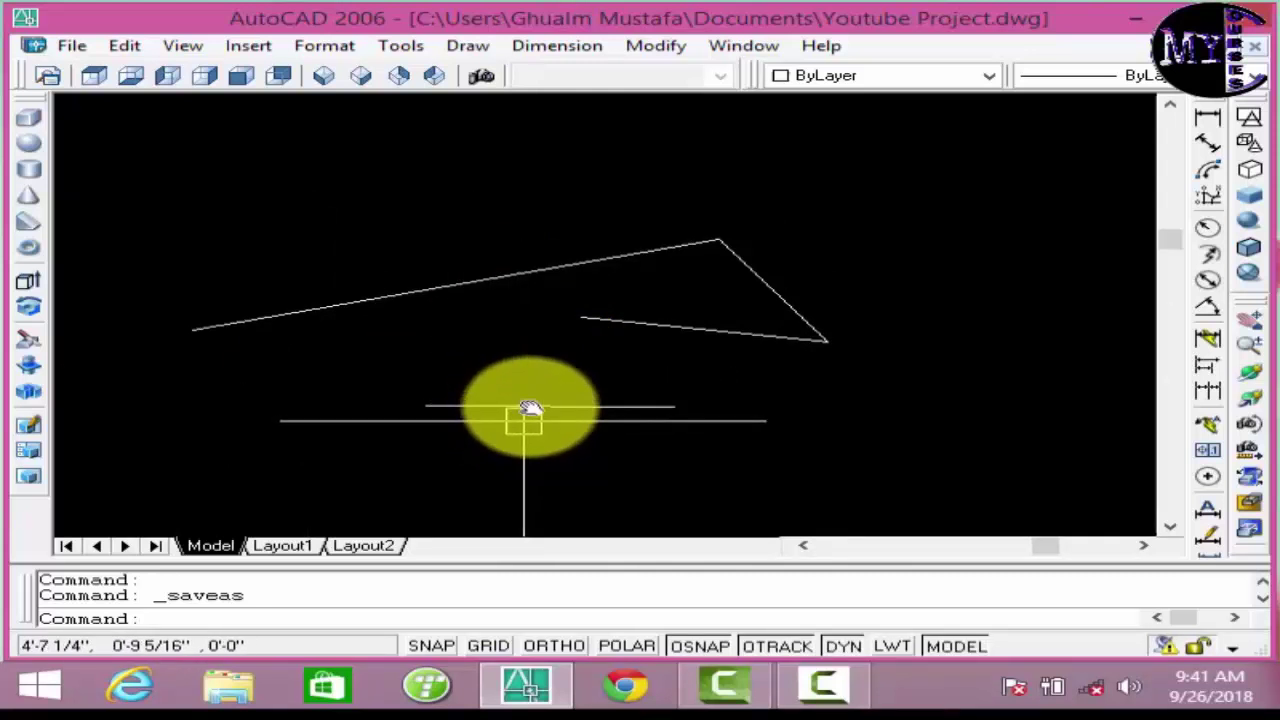
middle_drag(530, 410, 559, 364)
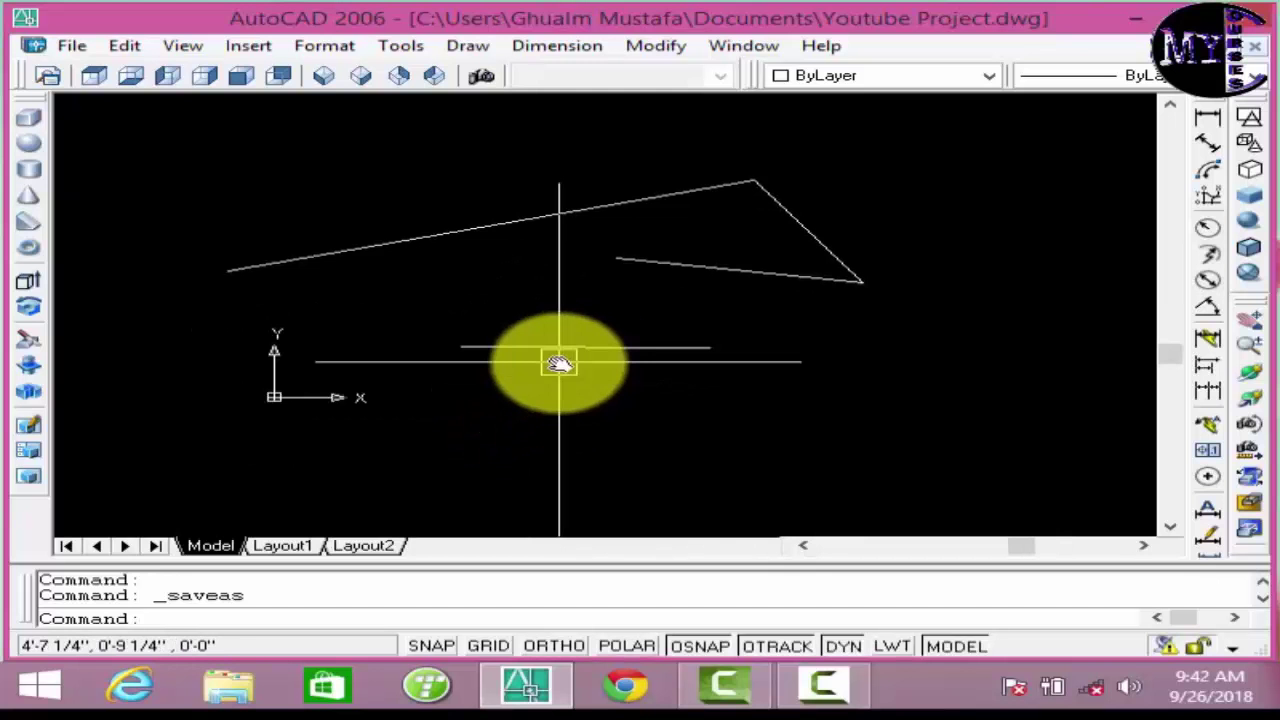
key(ctrl+s)
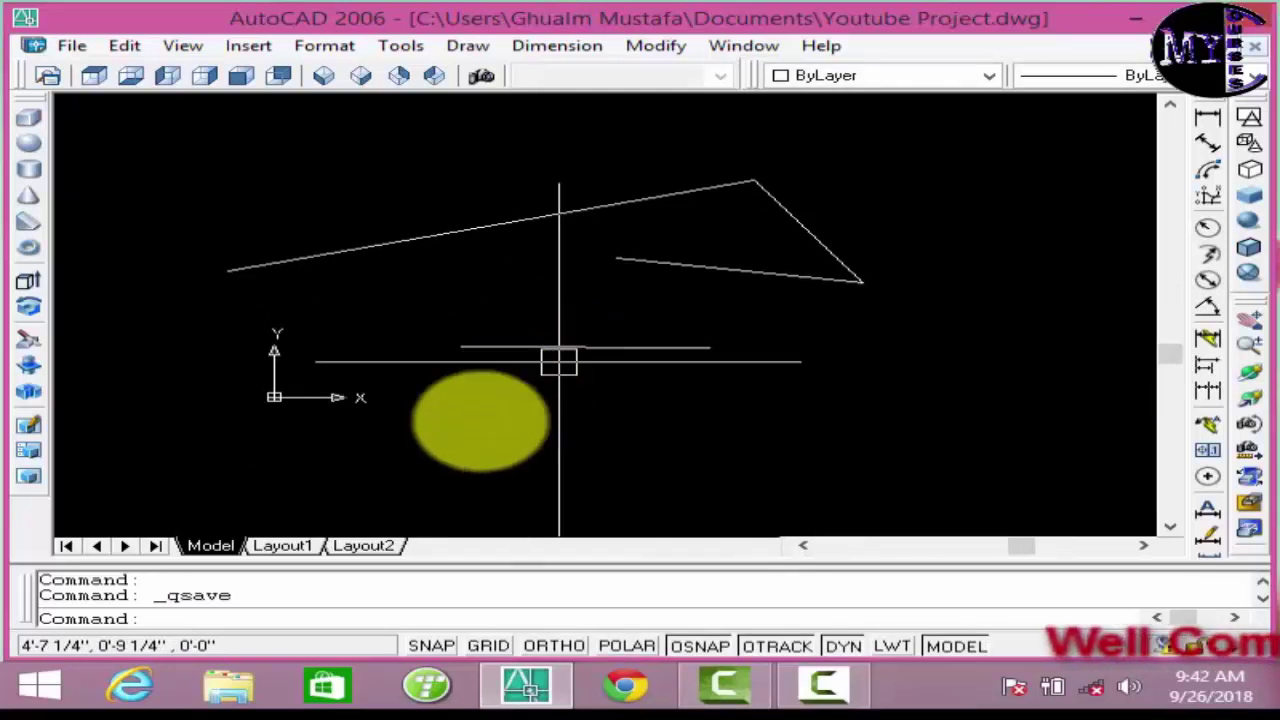
mouse_move(480, 423)
middle_down()
mouse_move(507, 329)
mouse_move(494, 454)
middle_up()
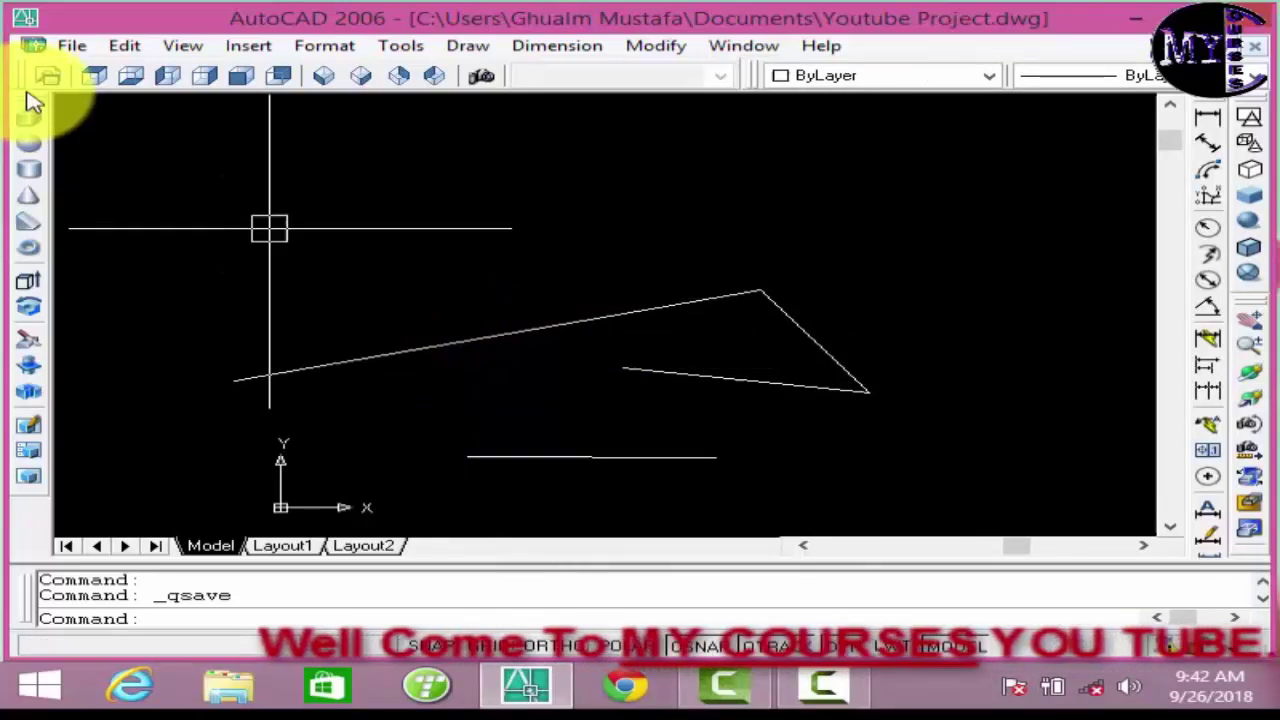
click(72, 46)
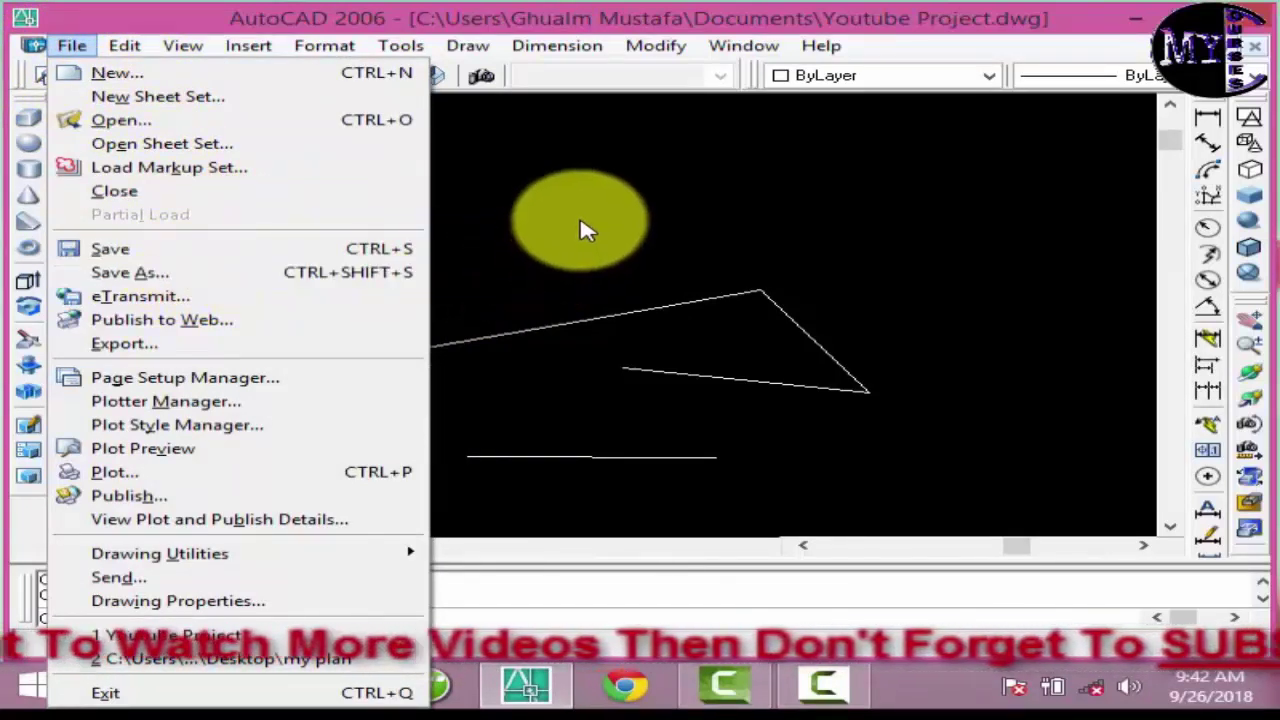
key(ctrl+s)
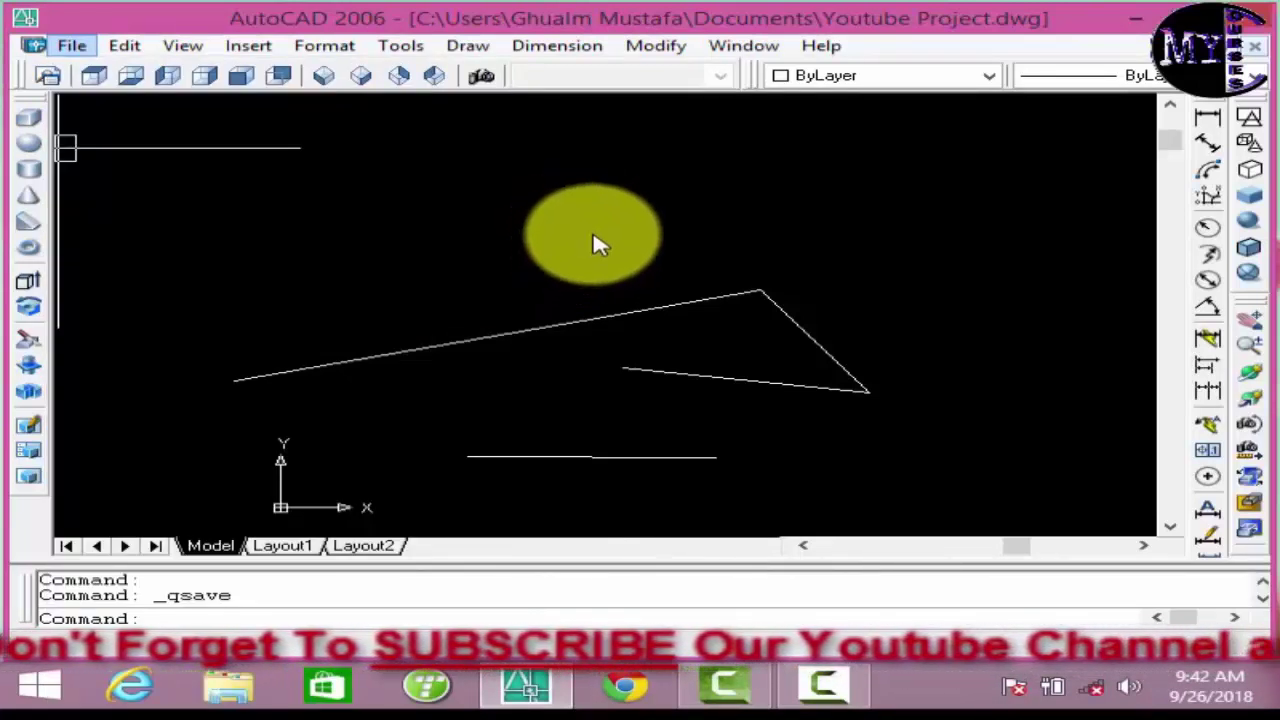
- Window-select the four lines, including the 4' line, and delete them
click(182, 221)
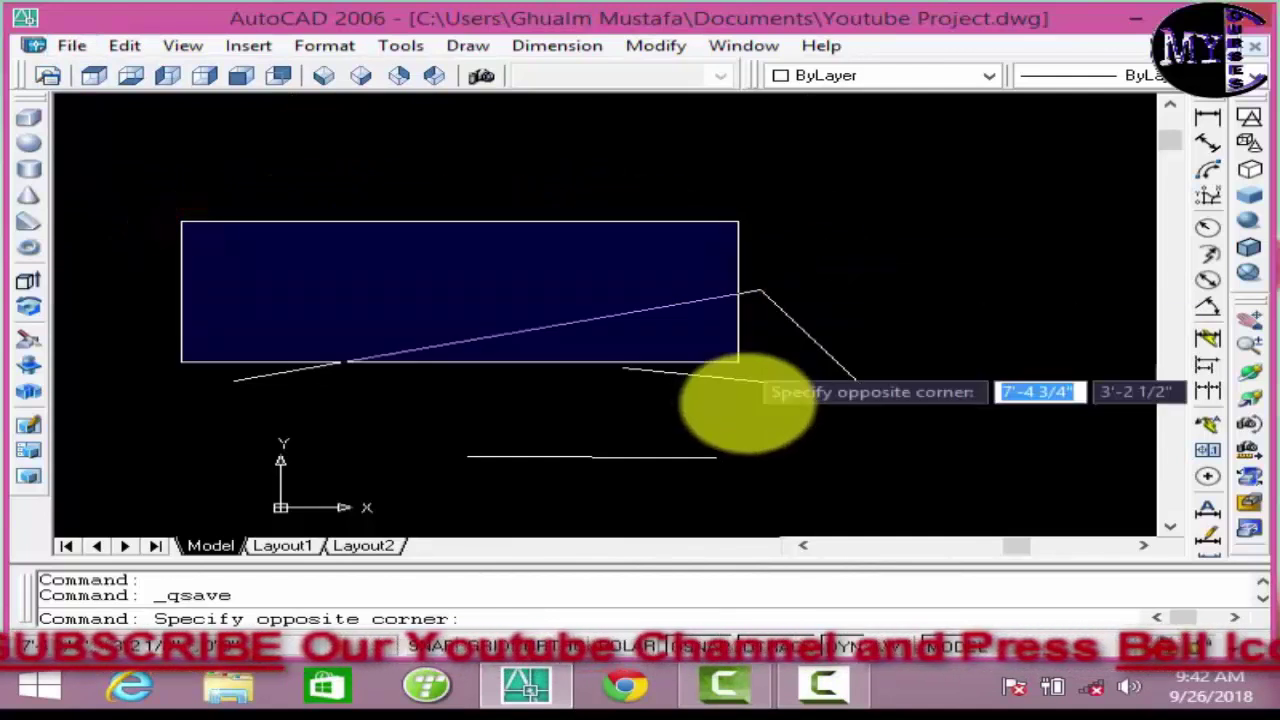
click(871, 460)
key(Delete)
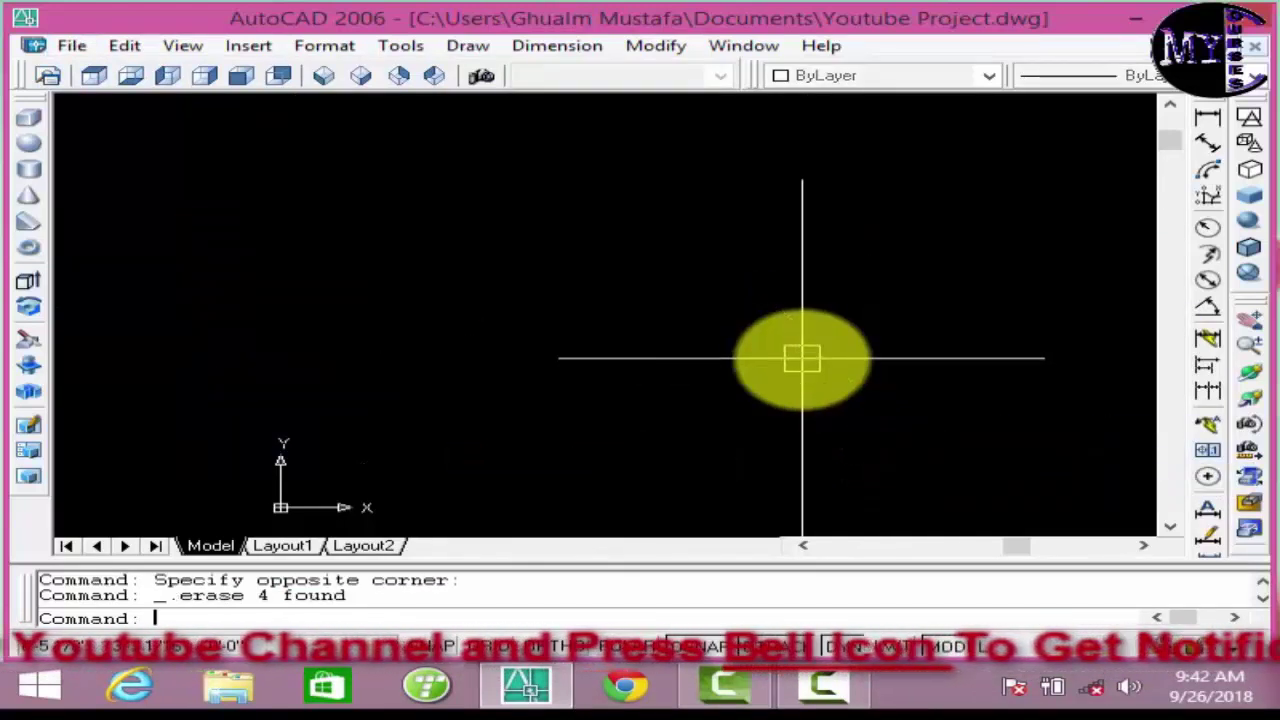
mouse_move(594, 337)
middle_down()
mouse_move(600, 285)
mouse_move(480, 310)
middle_up()
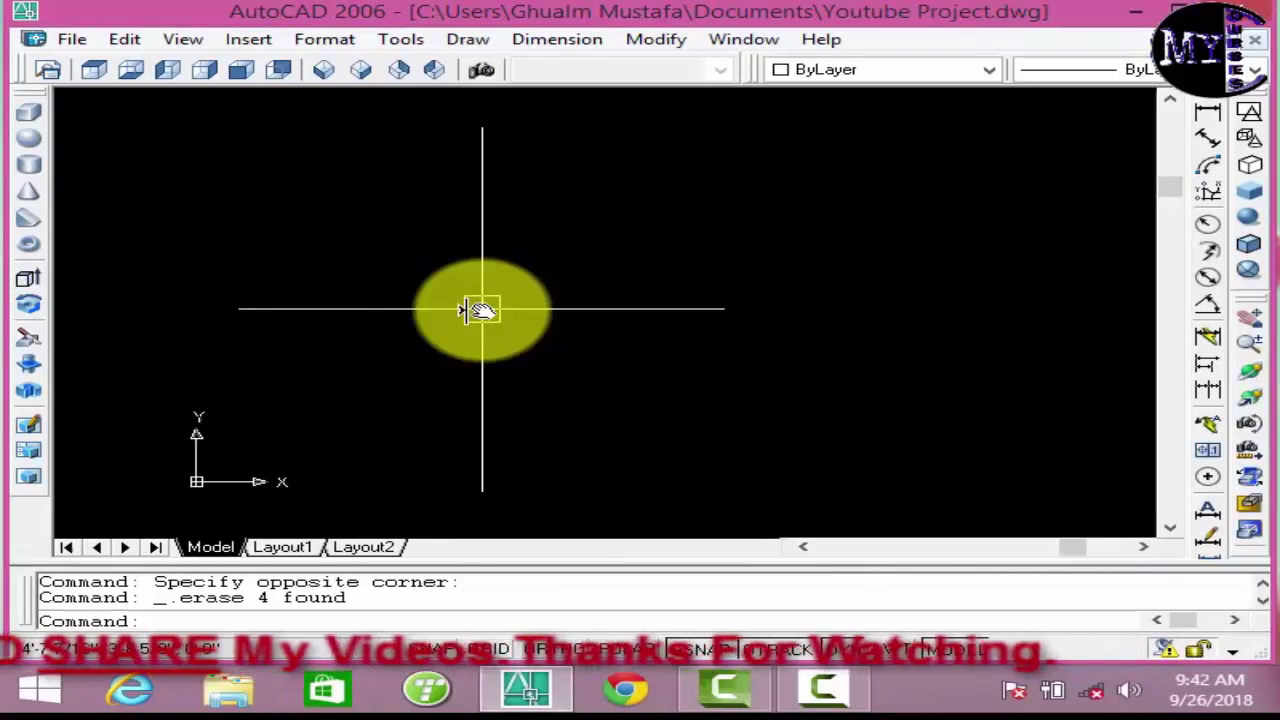
- Place three horizontal construction lines using XLINE's Hor option
text(xl)
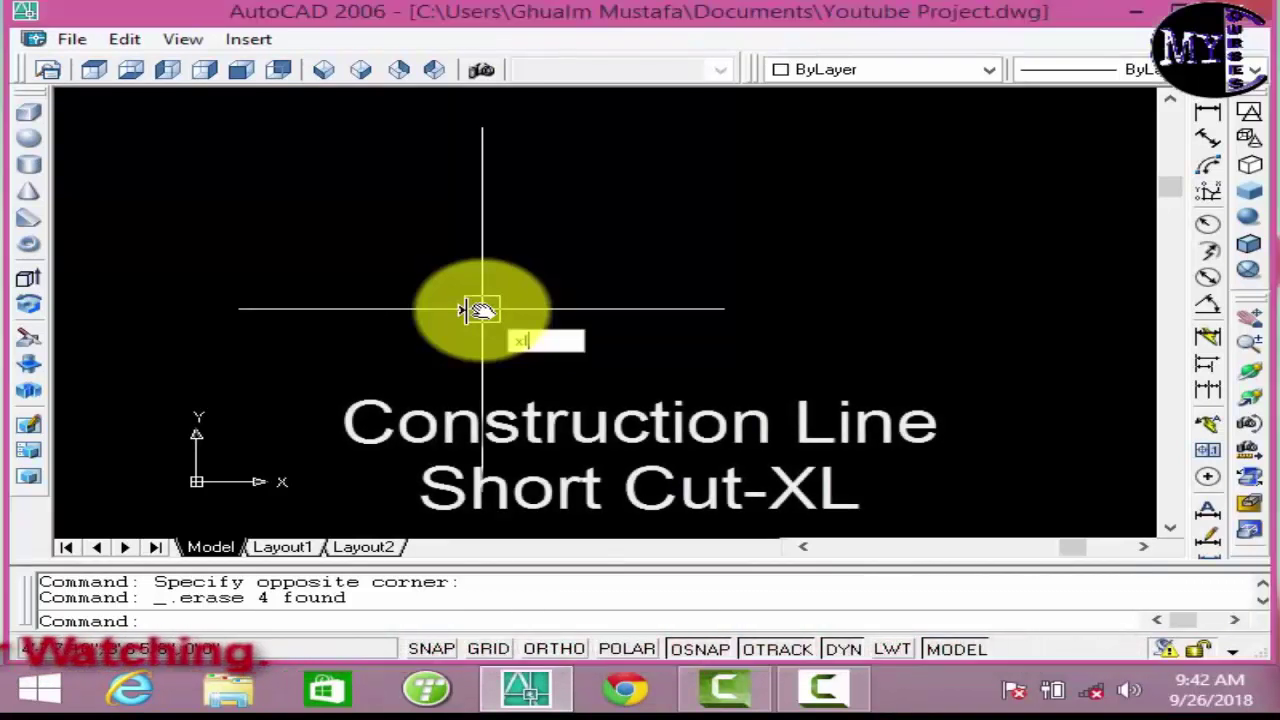
key(Return)
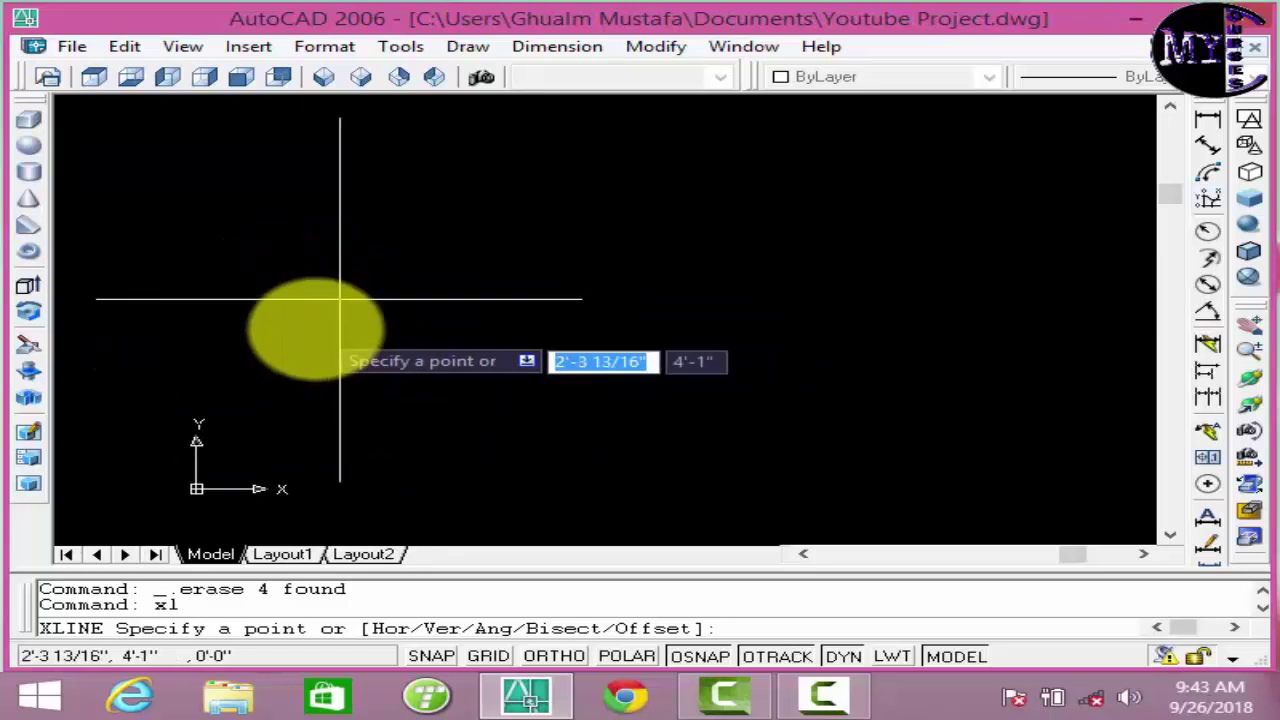
text(h)
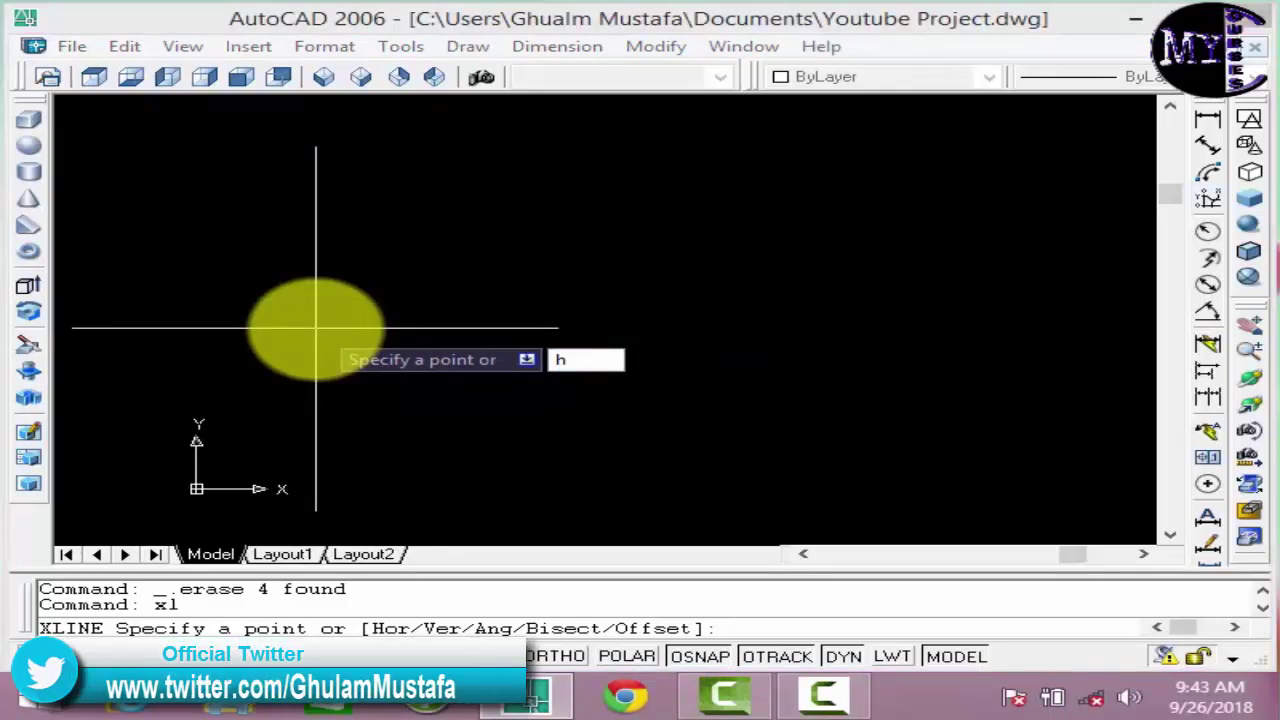
key(Return)
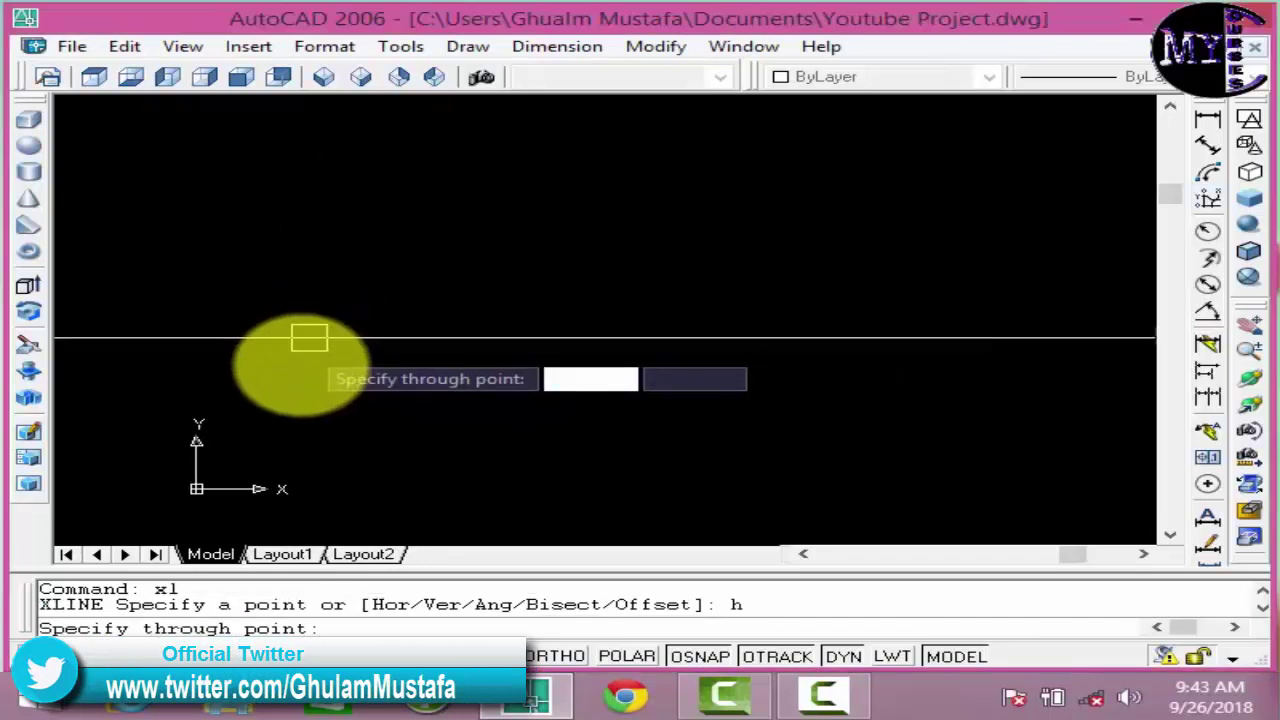
scroll(478, 345, down, 2)
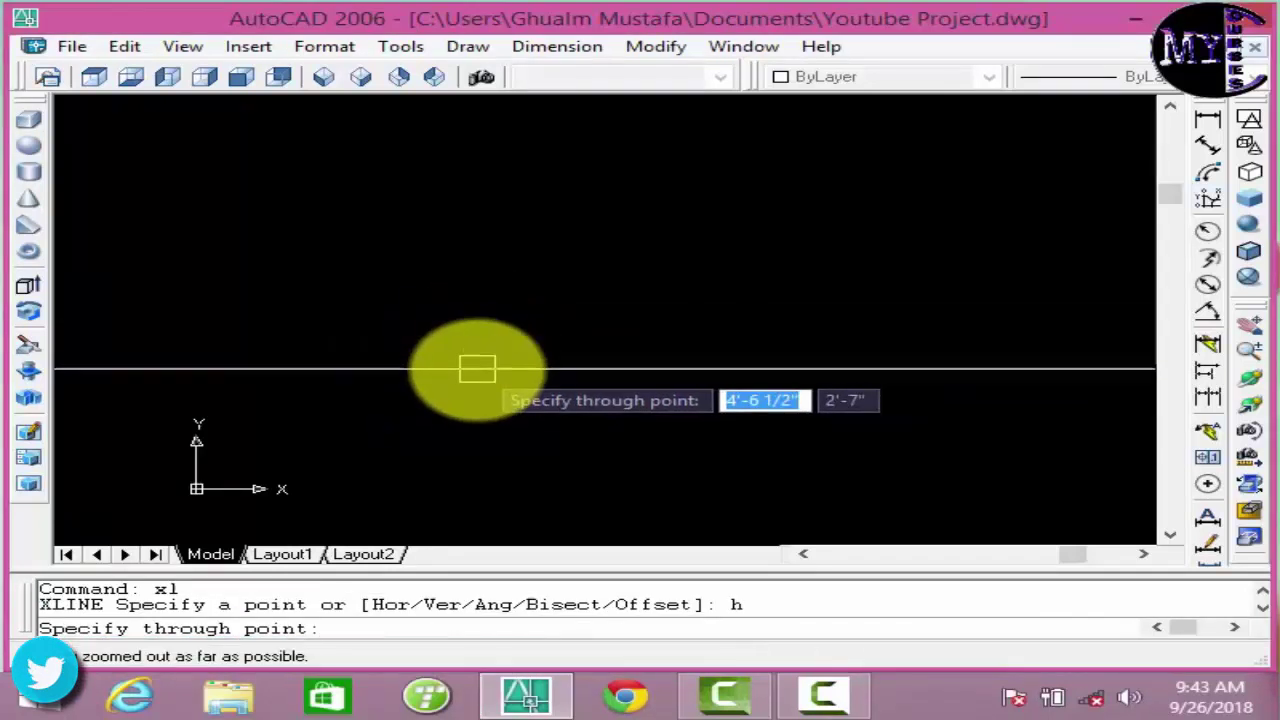
middle_drag(477, 366, 563, 280)
click(562, 297)
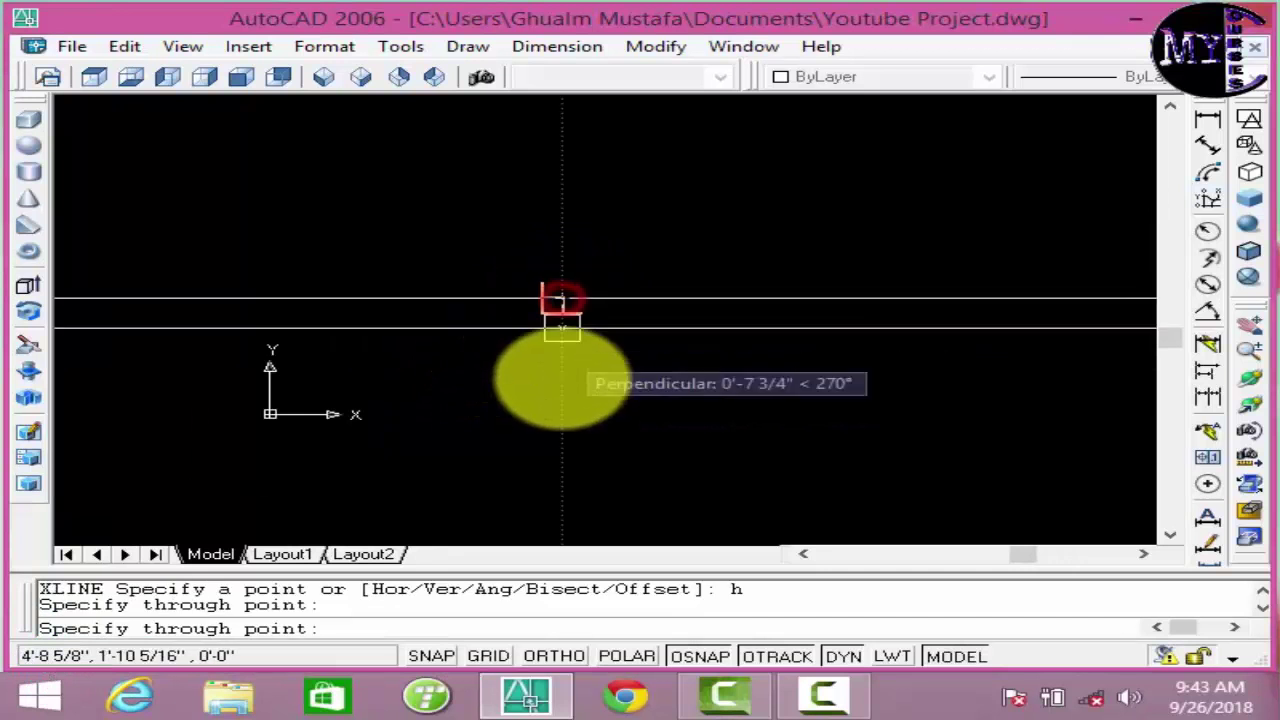
click(560, 377)
click(555, 426)
key(Escape)
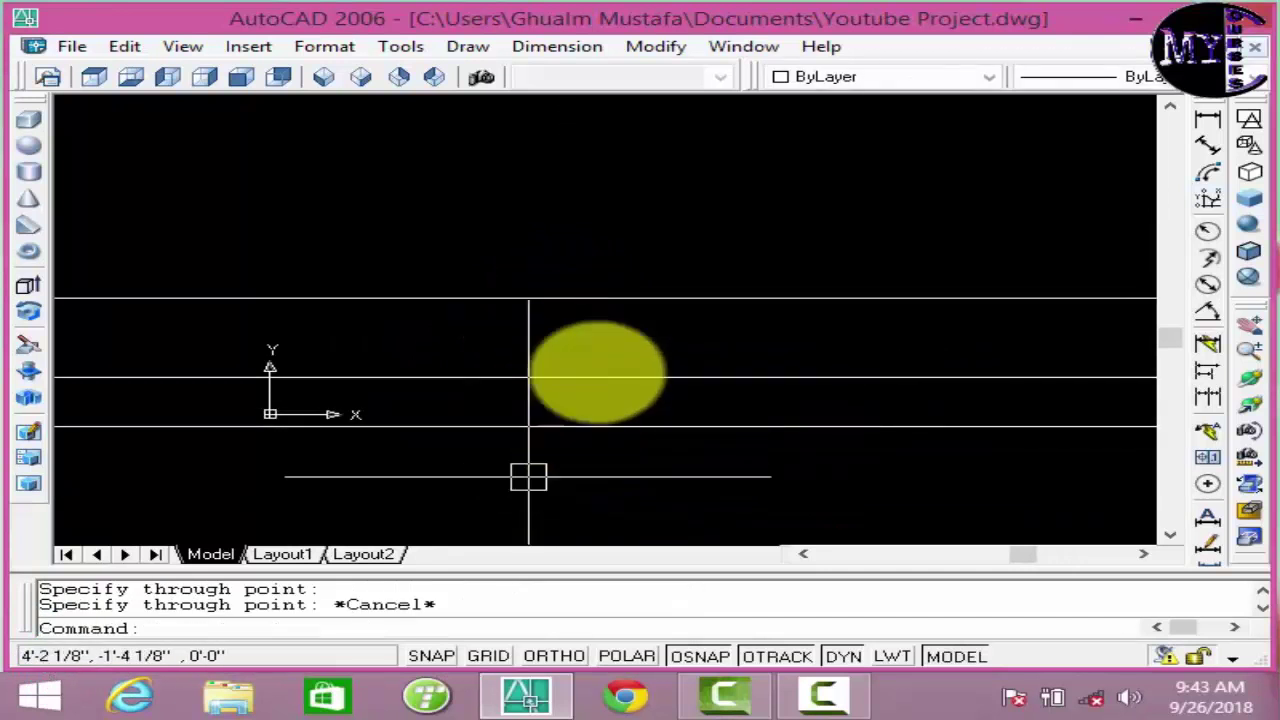
scroll(652, 181, up, 1)
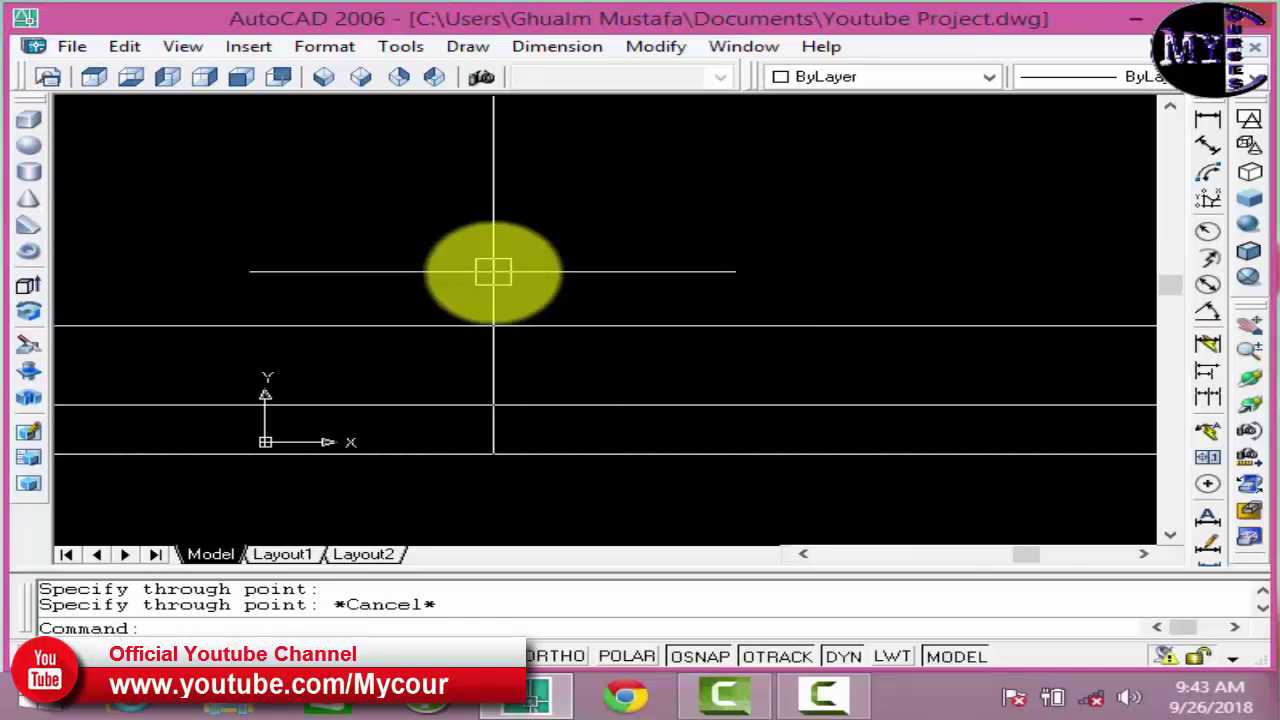
key(Escape)
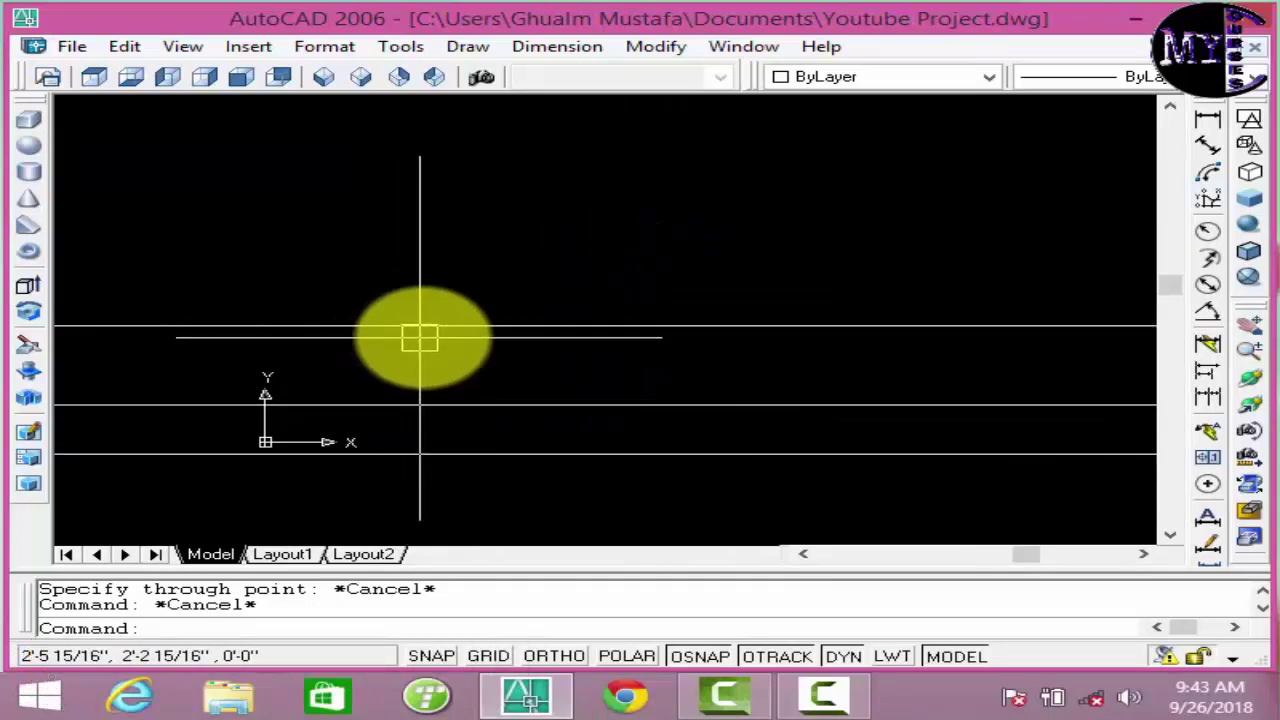
scroll(660, 210, down, 2)
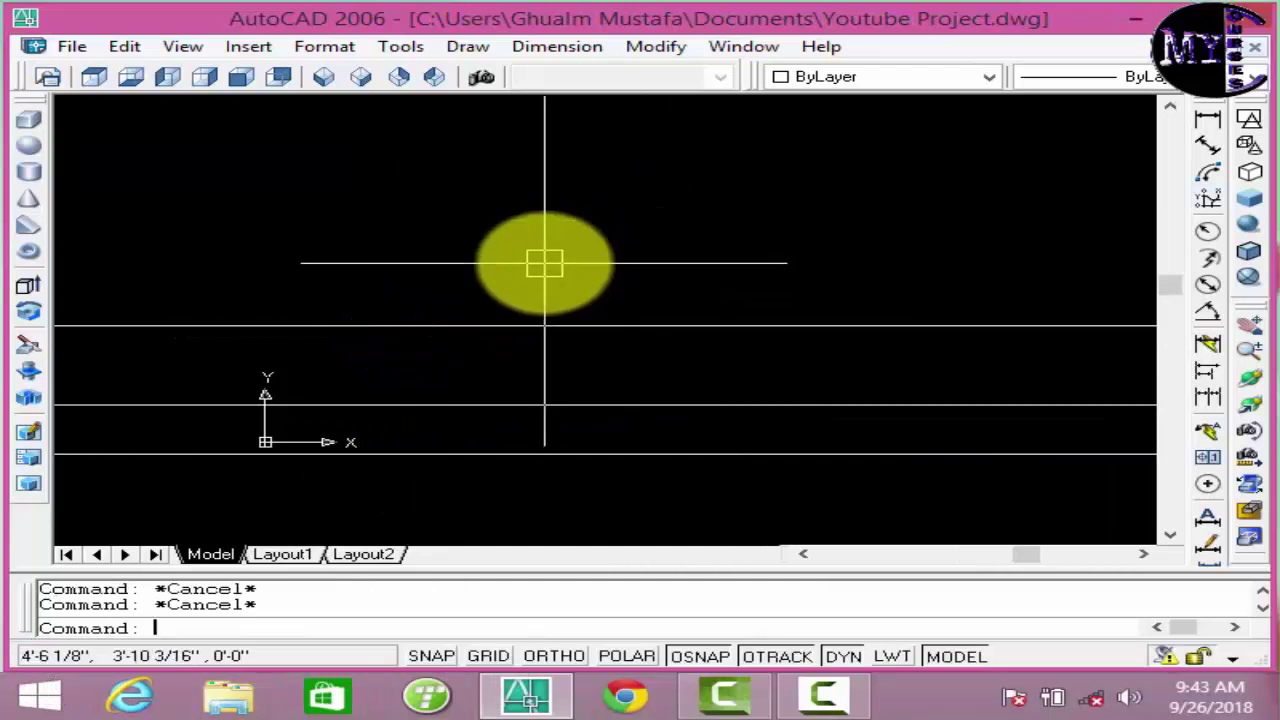
- Select the three horizontal construction lines and delete them
click(543, 263)
click(646, 480)
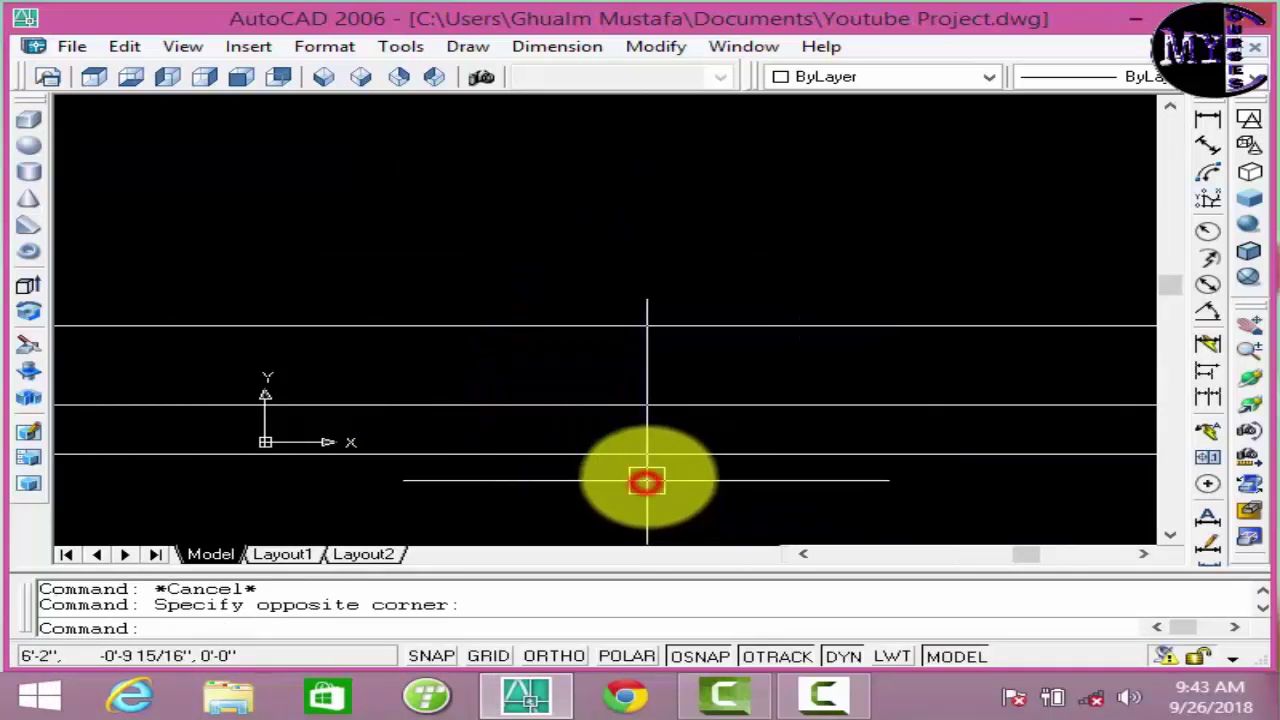
click(577, 520)
click(579, 255)
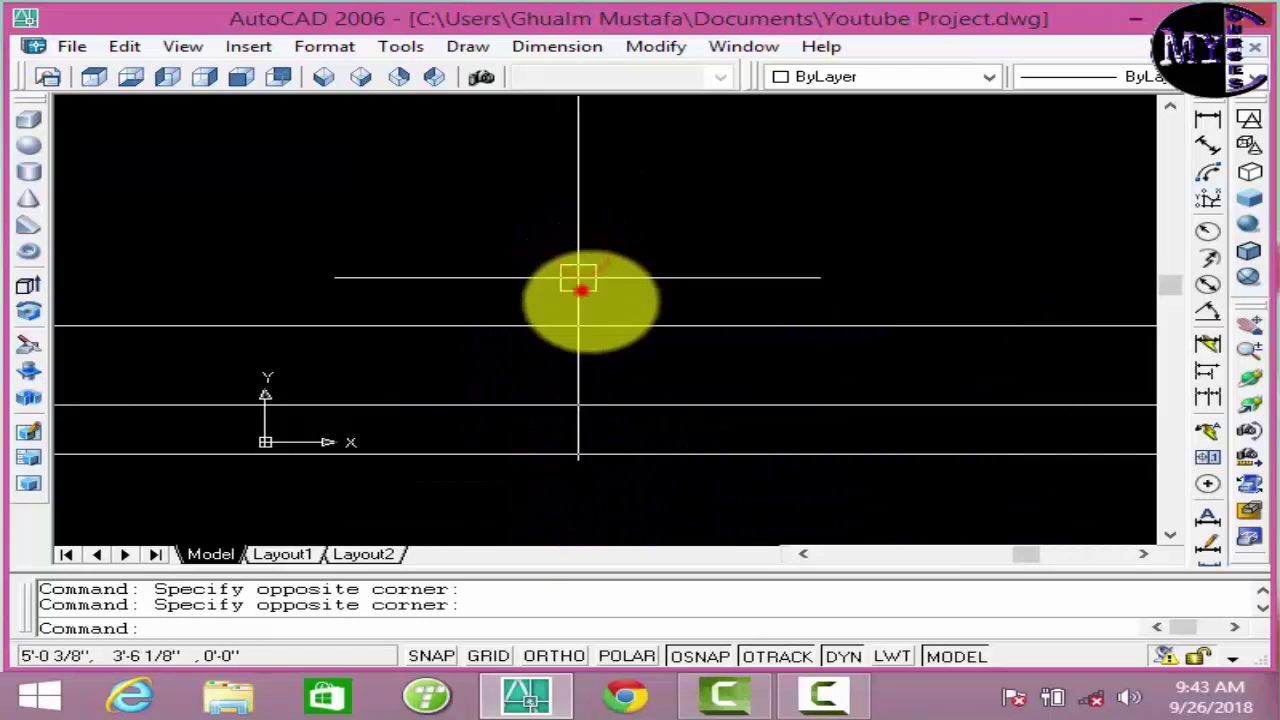
click(580, 288)
click(789, 474)
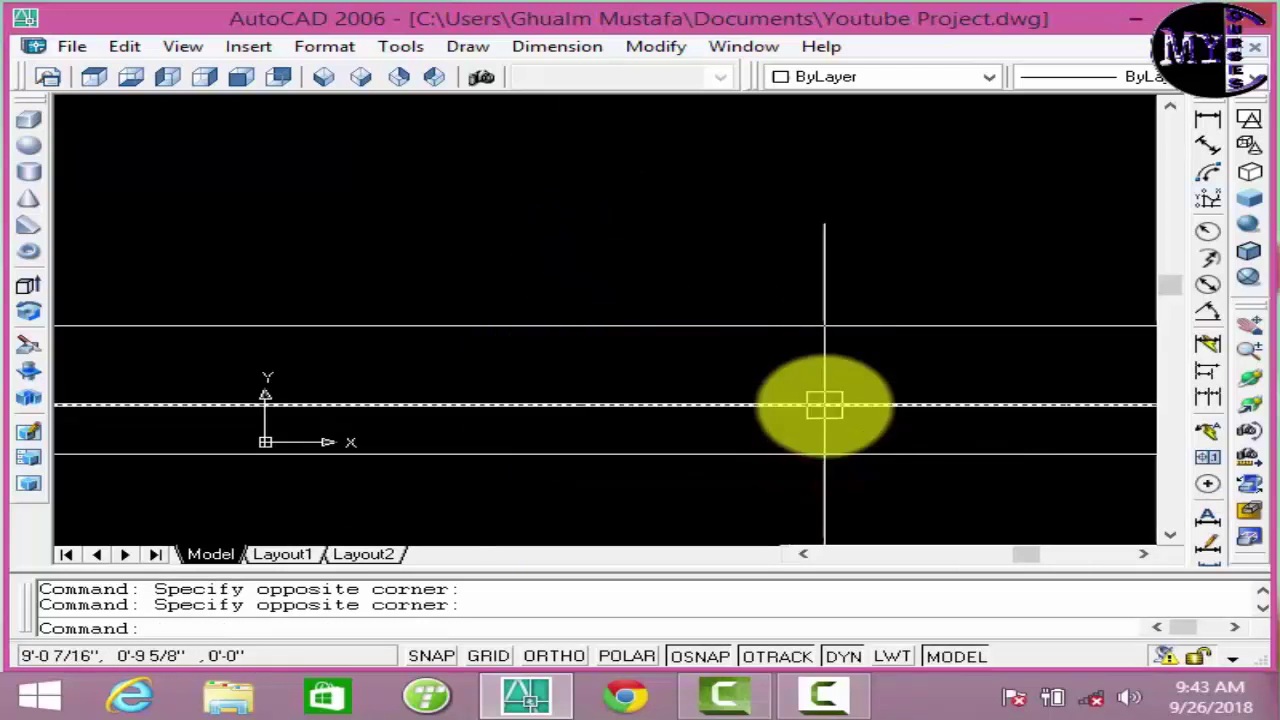
click(808, 326)
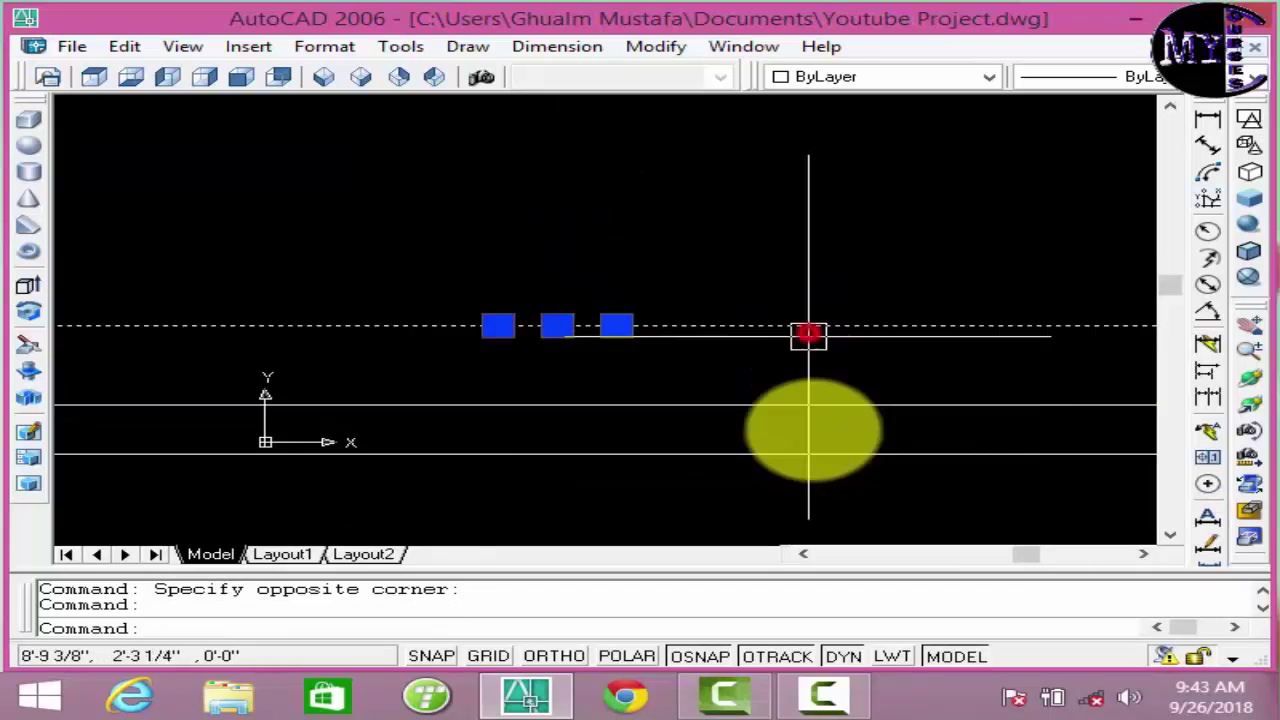
click(814, 405)
click(816, 455)
key(Delete)
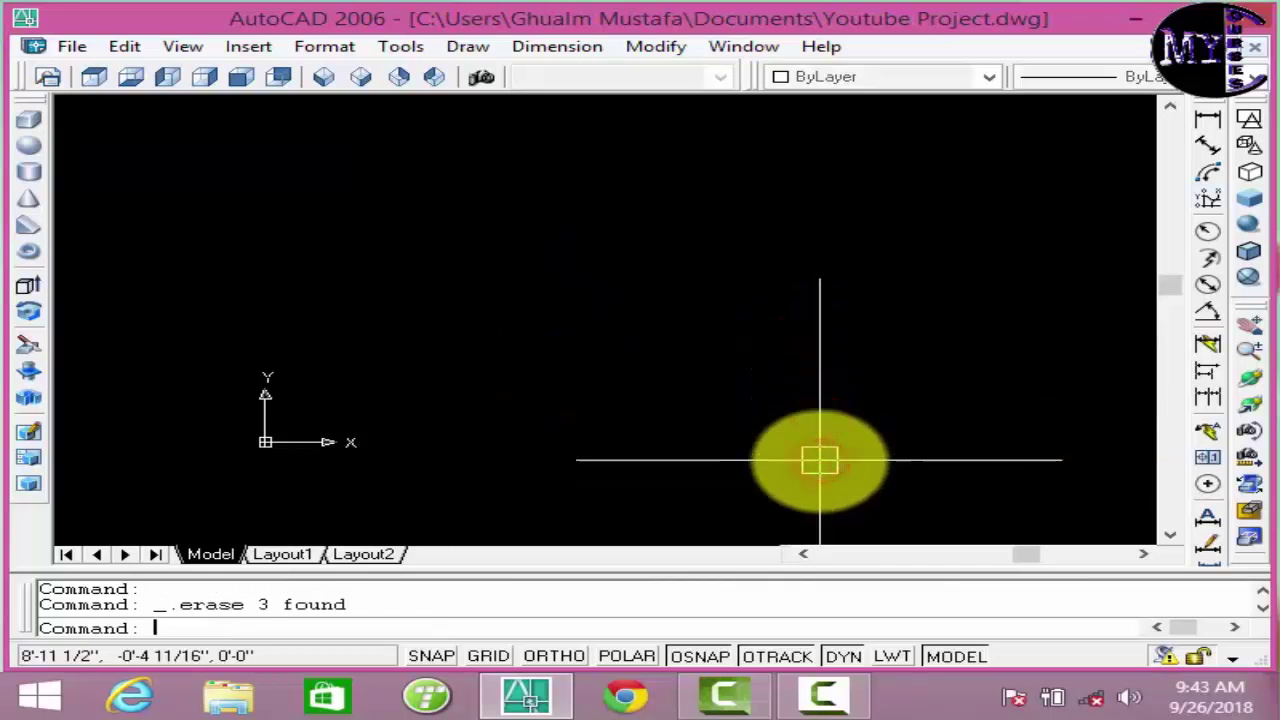
- Add five vertical construction lines using XLINE's Ver option
text(xl)
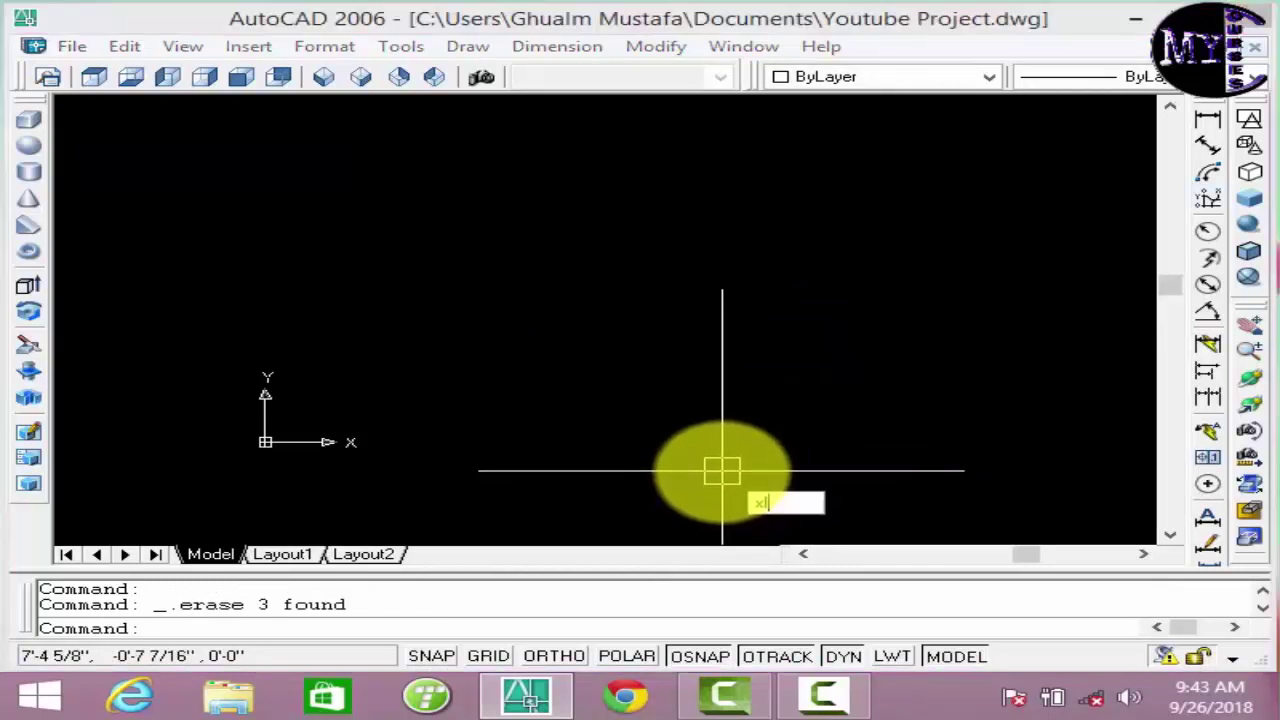
key(Return)
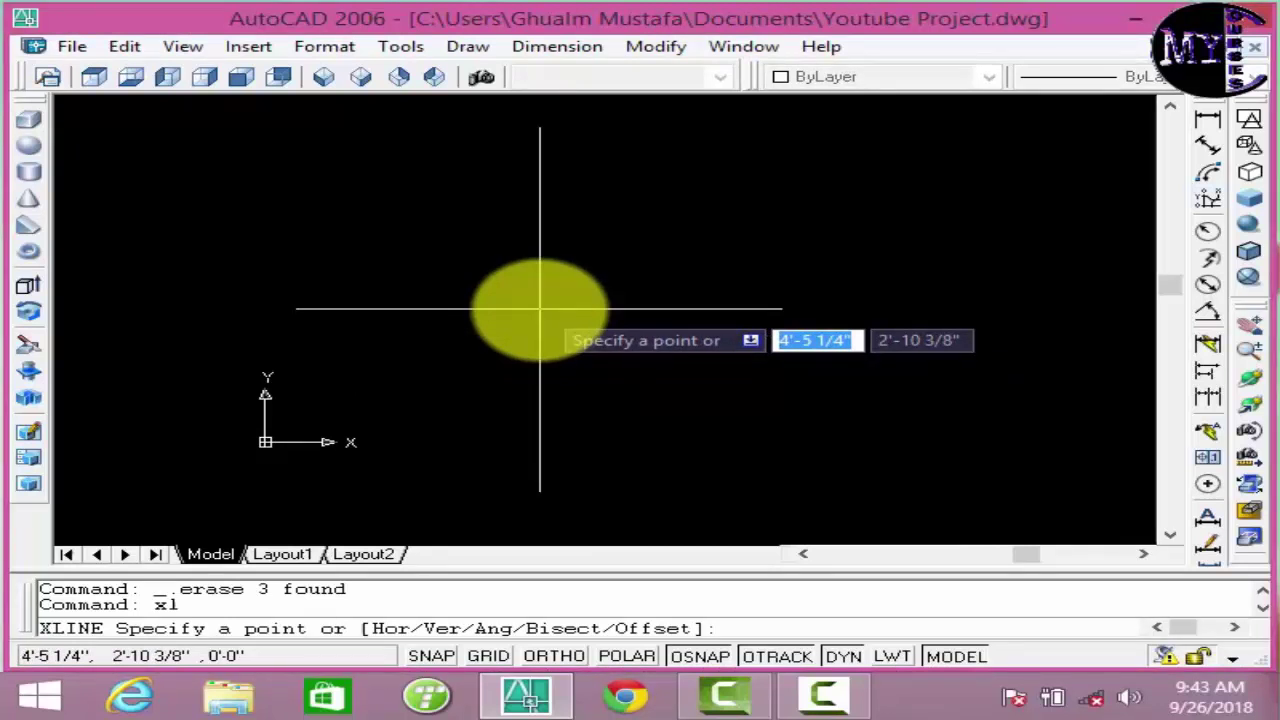
text(v)
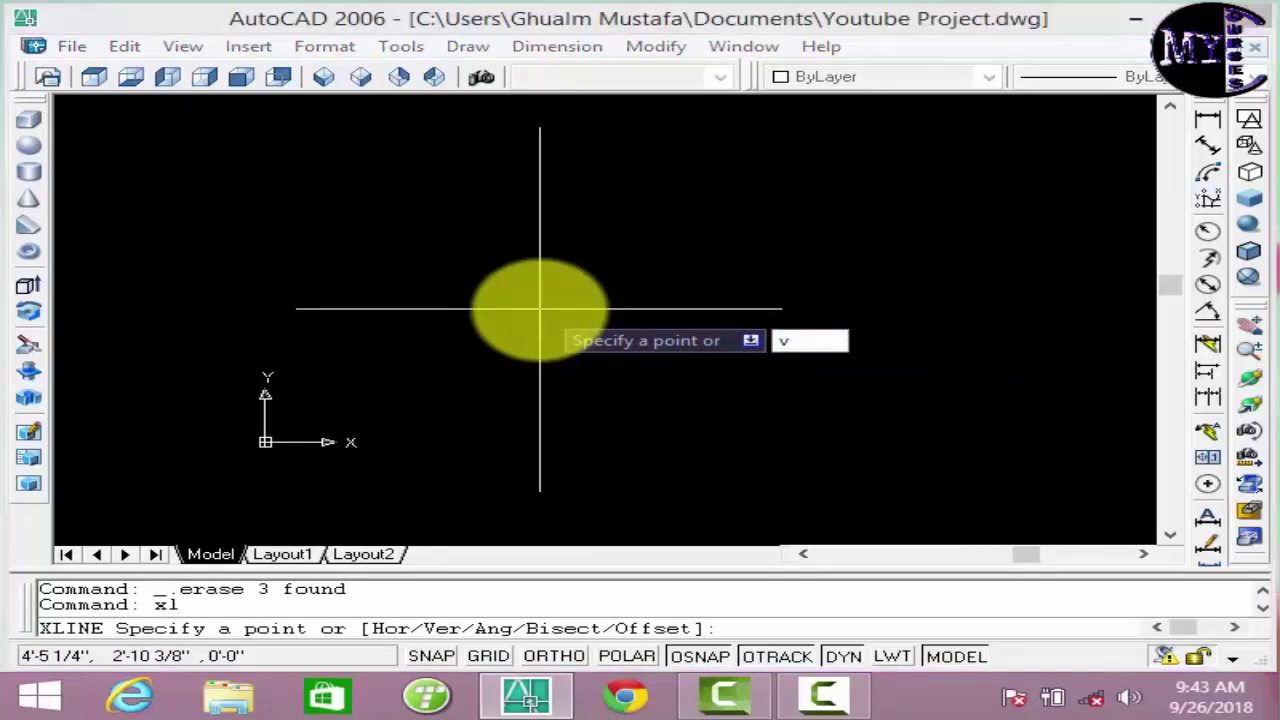
key(Return)
click(545, 296)
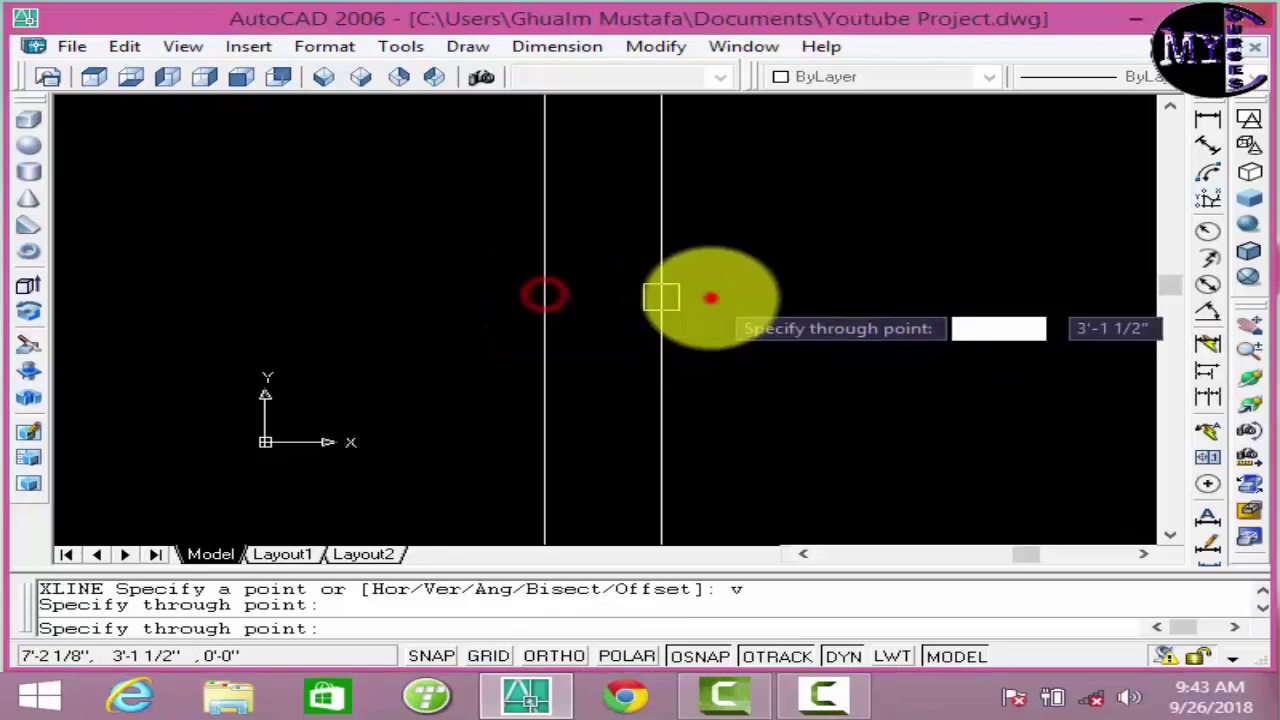
click(711, 297)
click(828, 295)
click(594, 285)
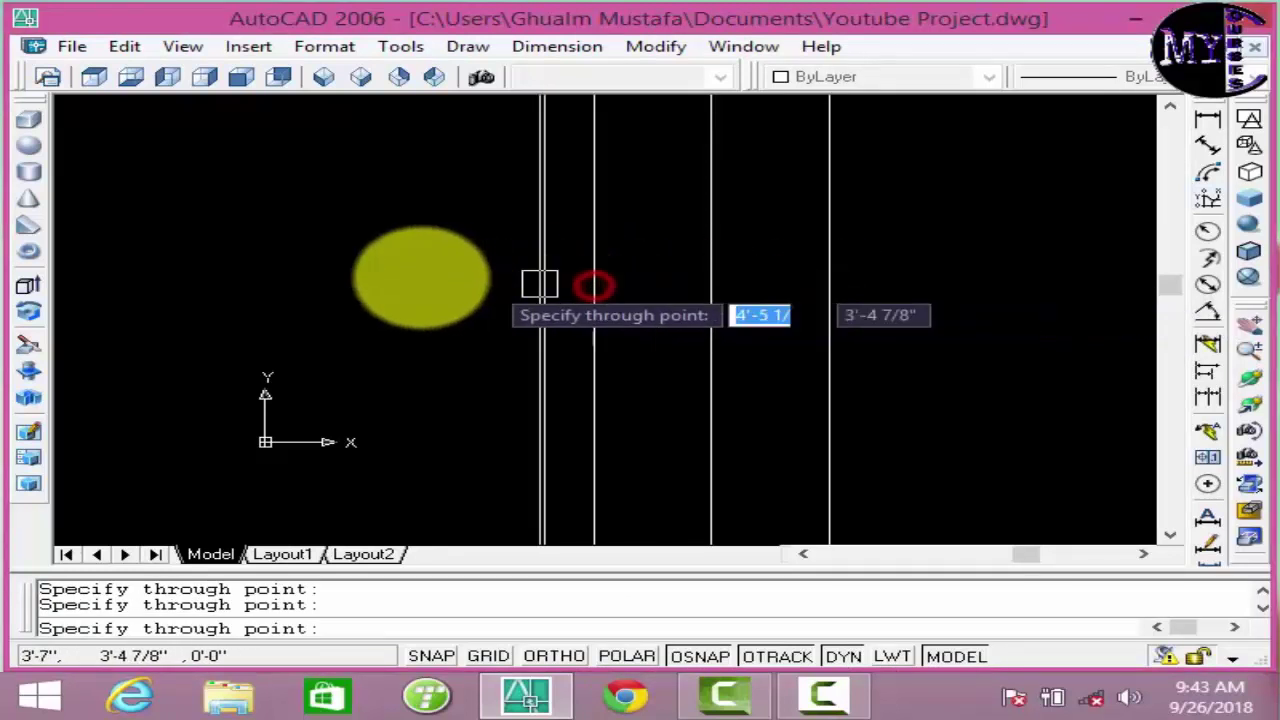
click(397, 270)
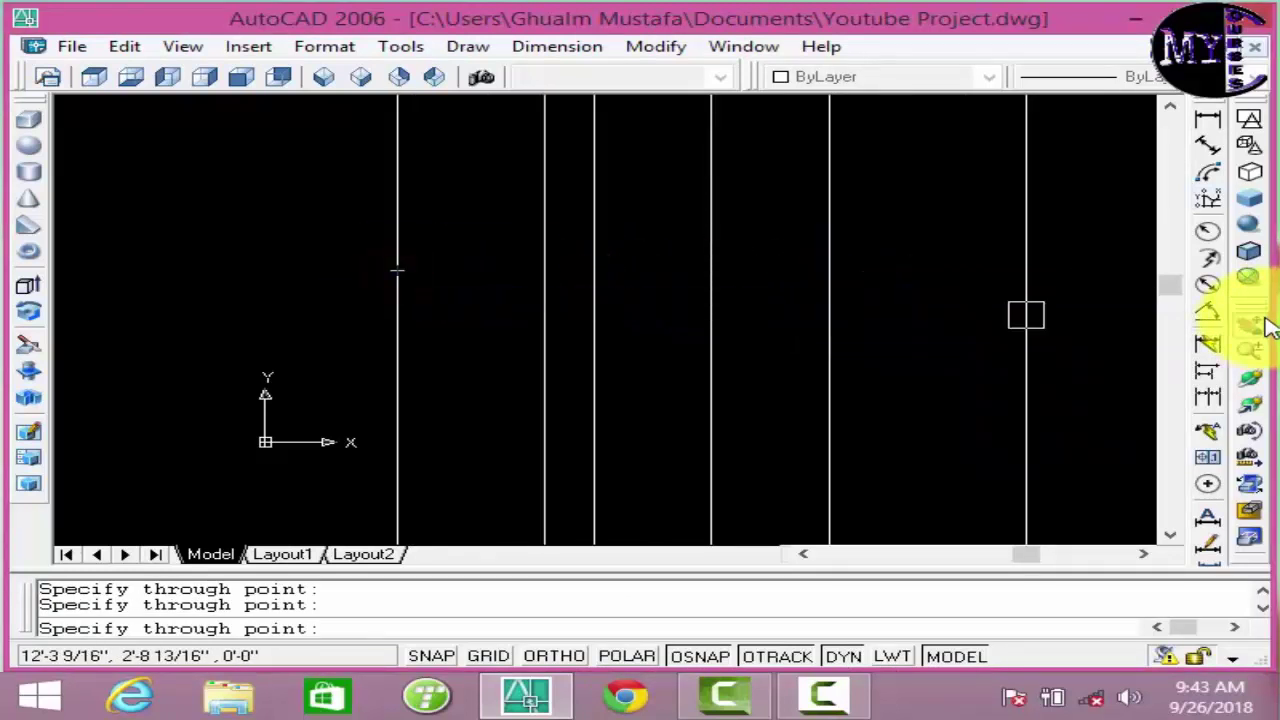
key(Escape)
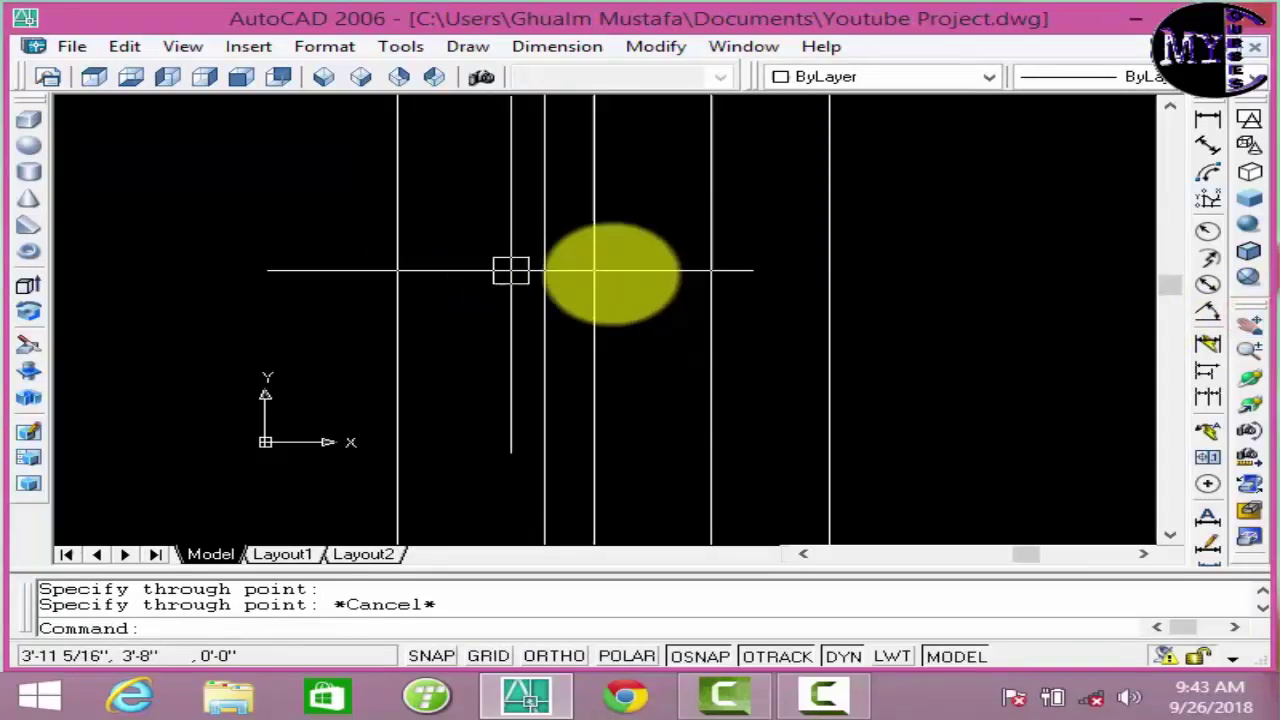
click(940, 300)
- Erase the five vertical construction lines
click(225, 125)
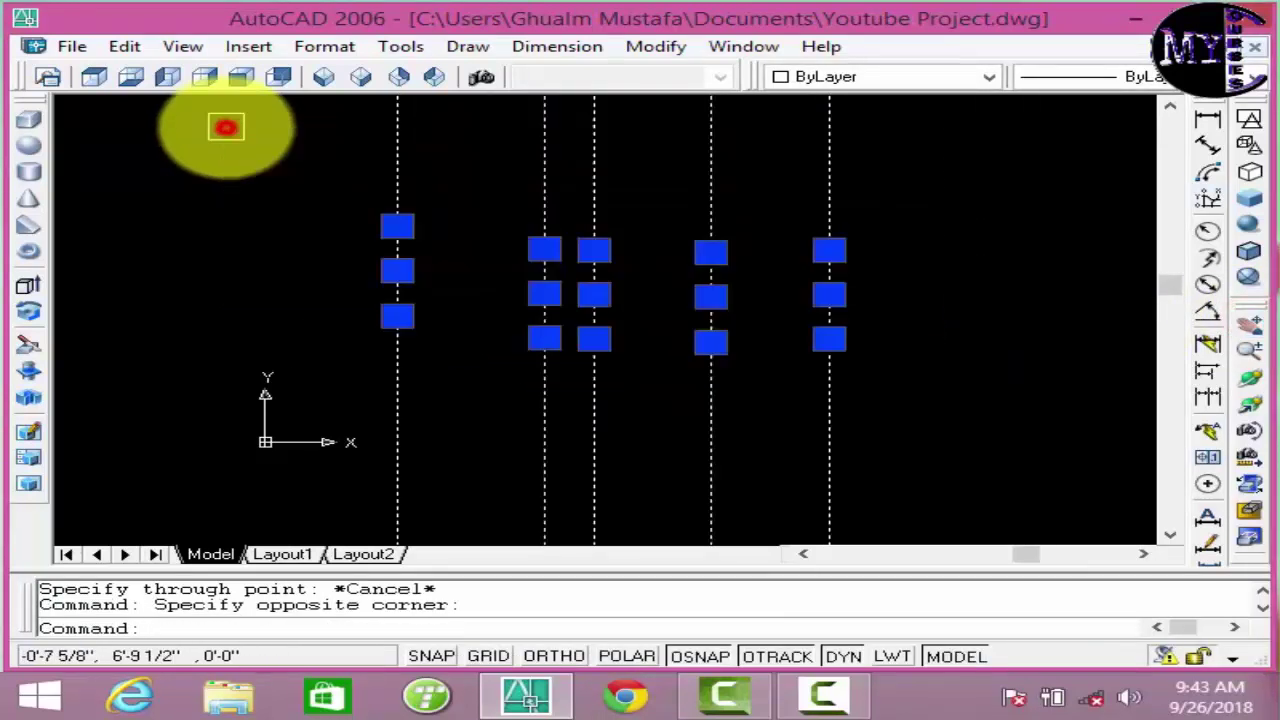
key(Delete)
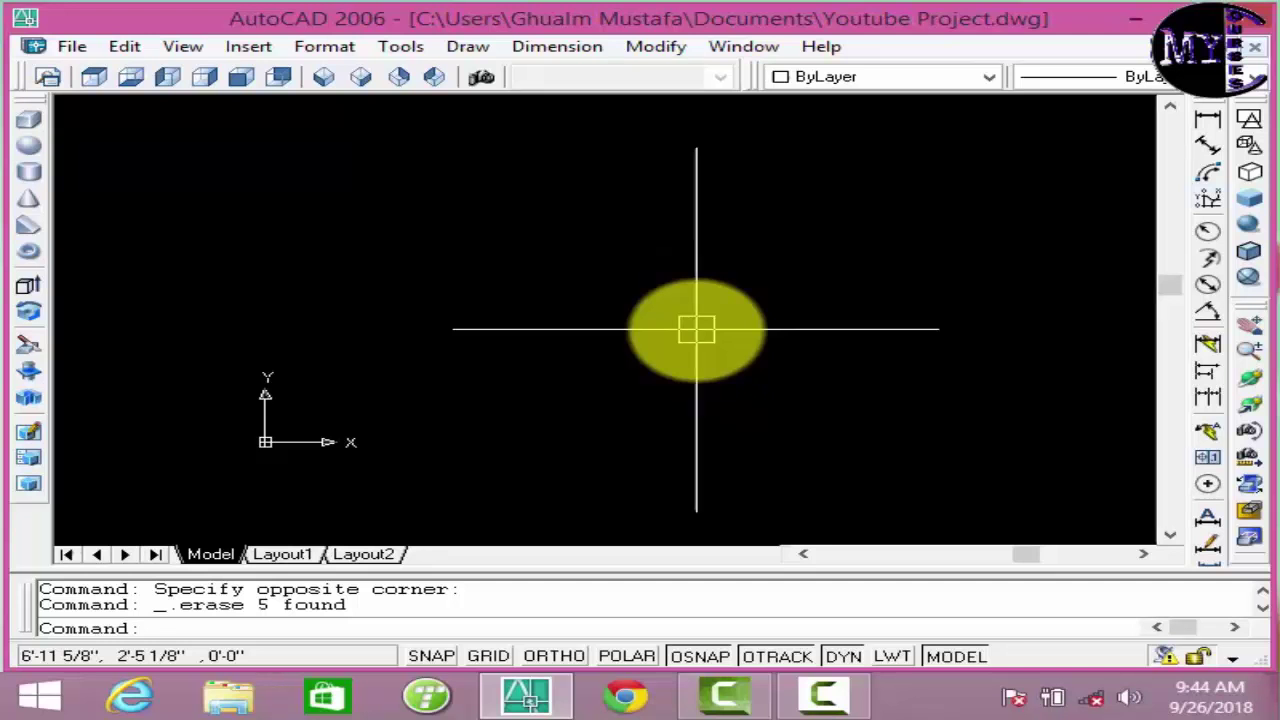
key(Escape)
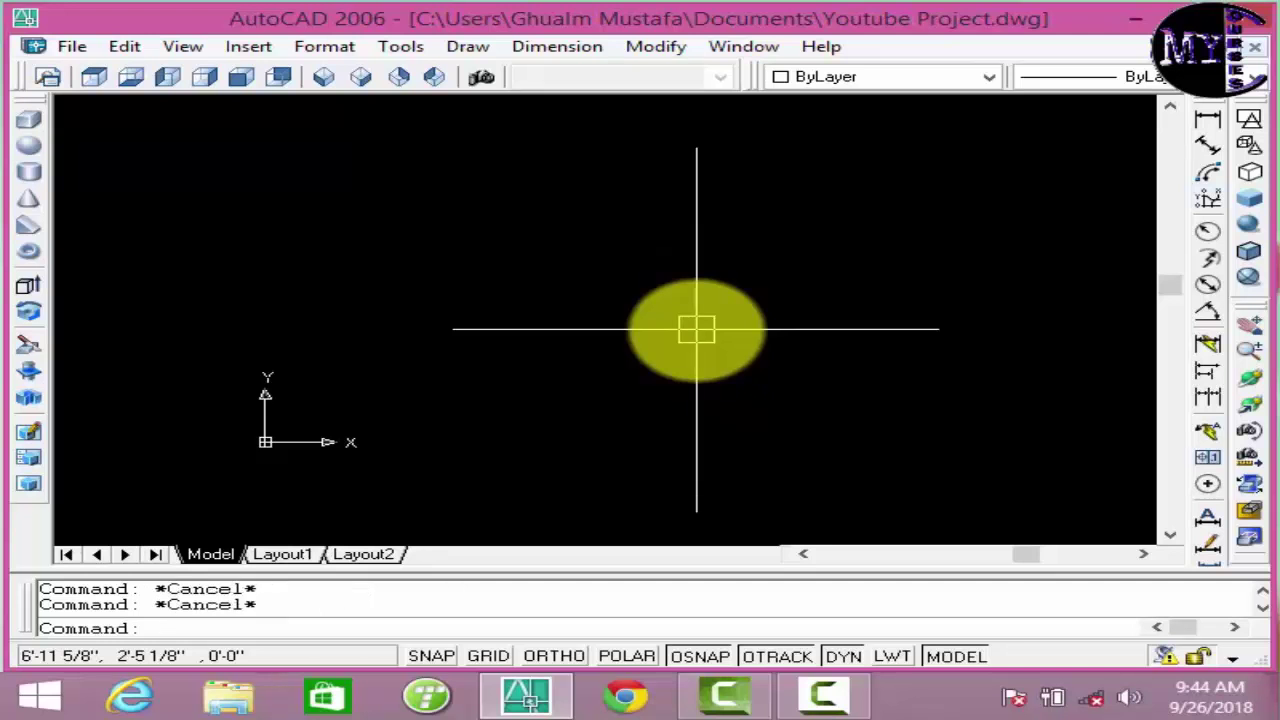
- Draw four parallel 30° construction lines using XLINE's Ang option
text(xl)
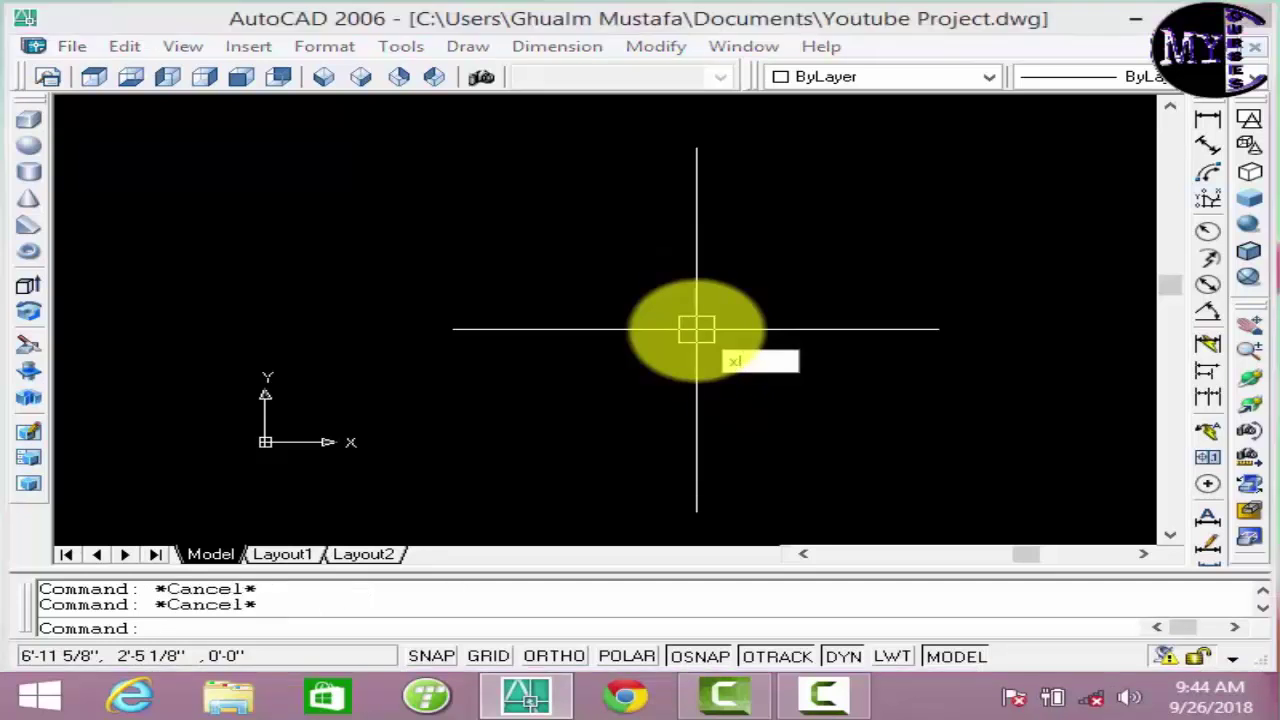
key(Return)
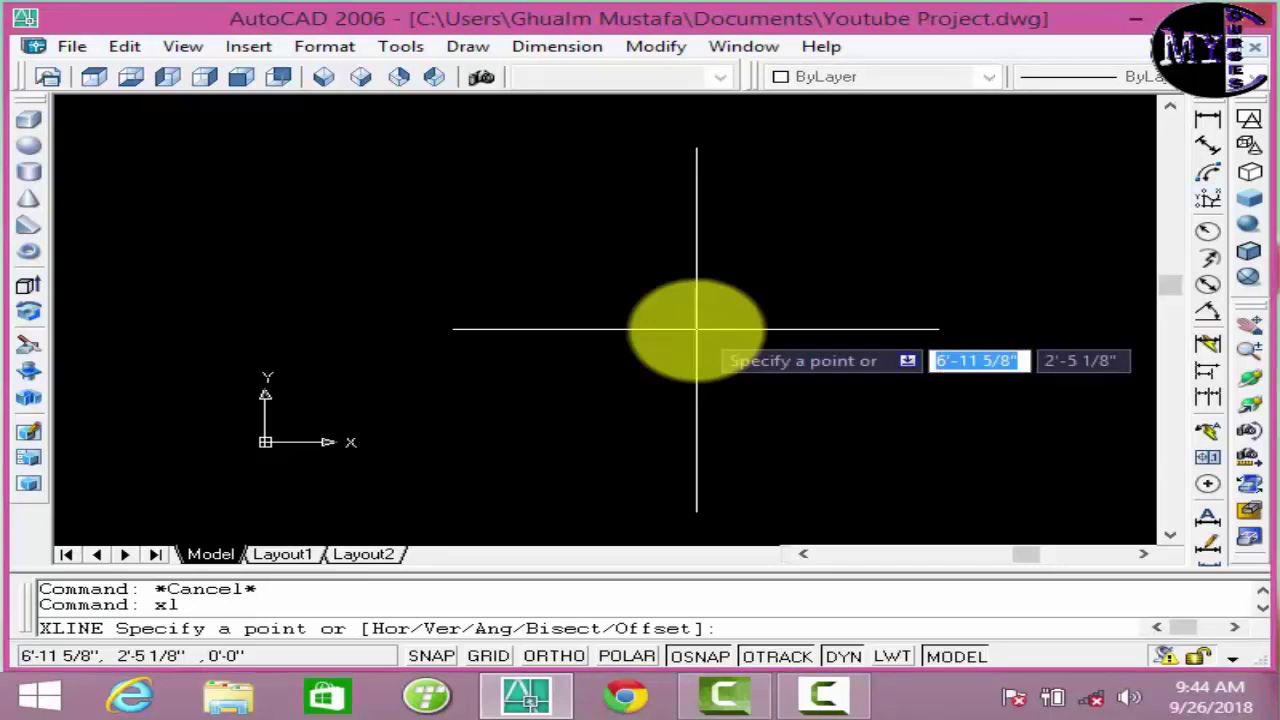
text(a)
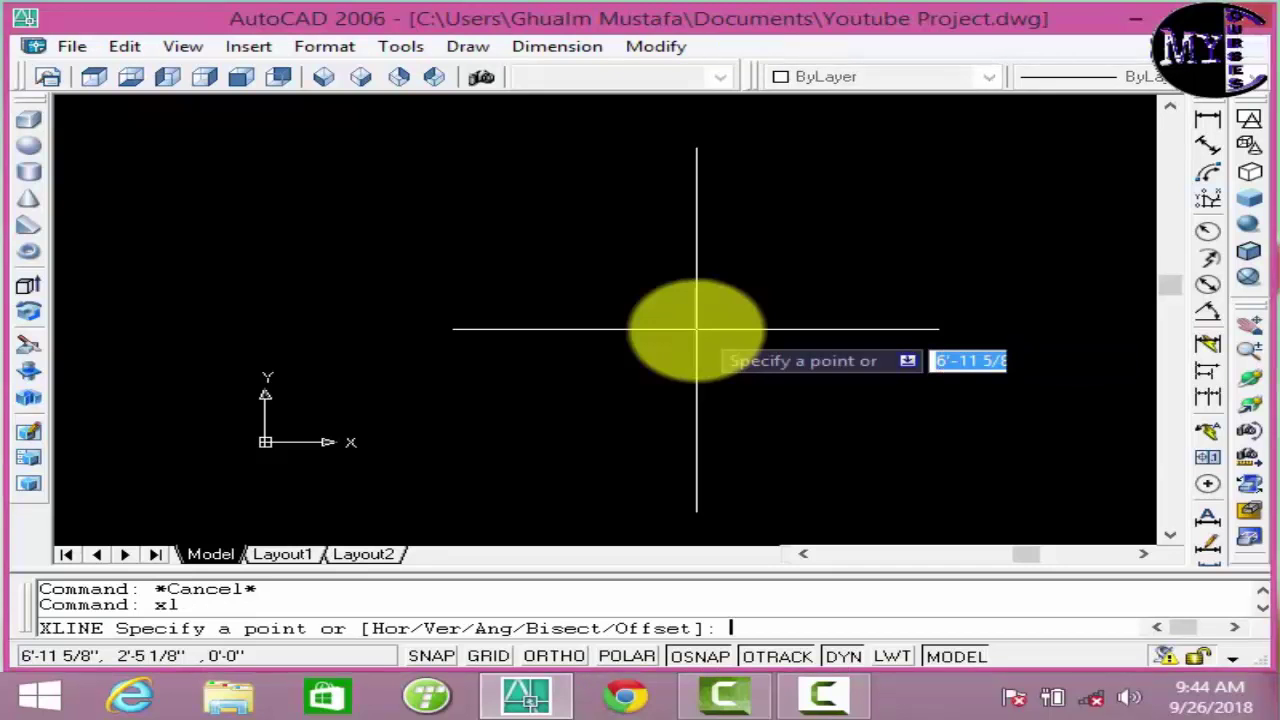
key(Return)
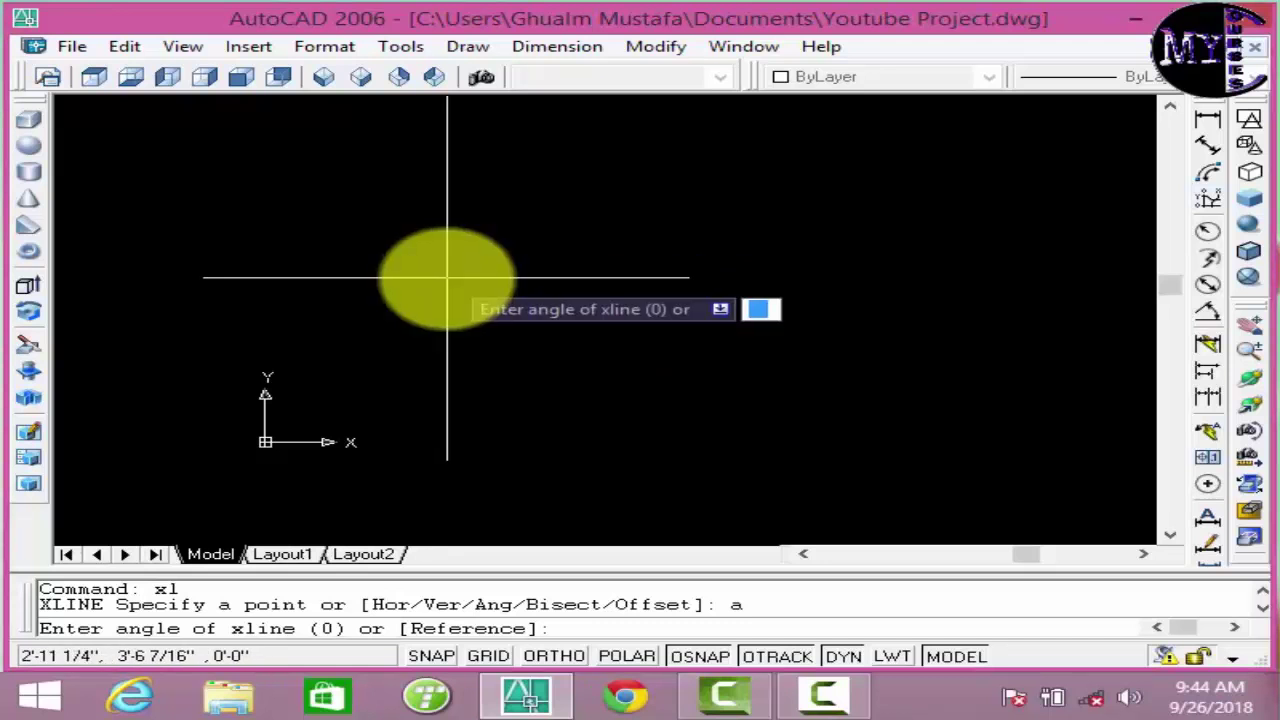
text(30)
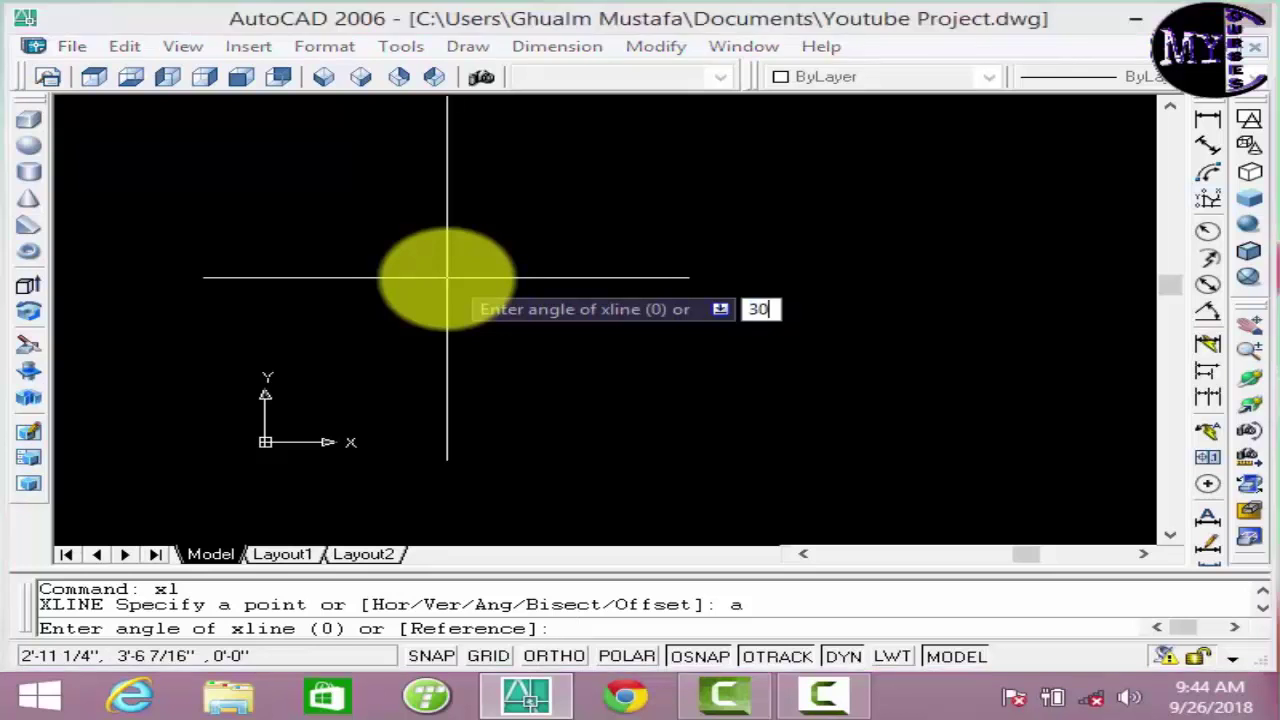
key(Return)
click(490, 311)
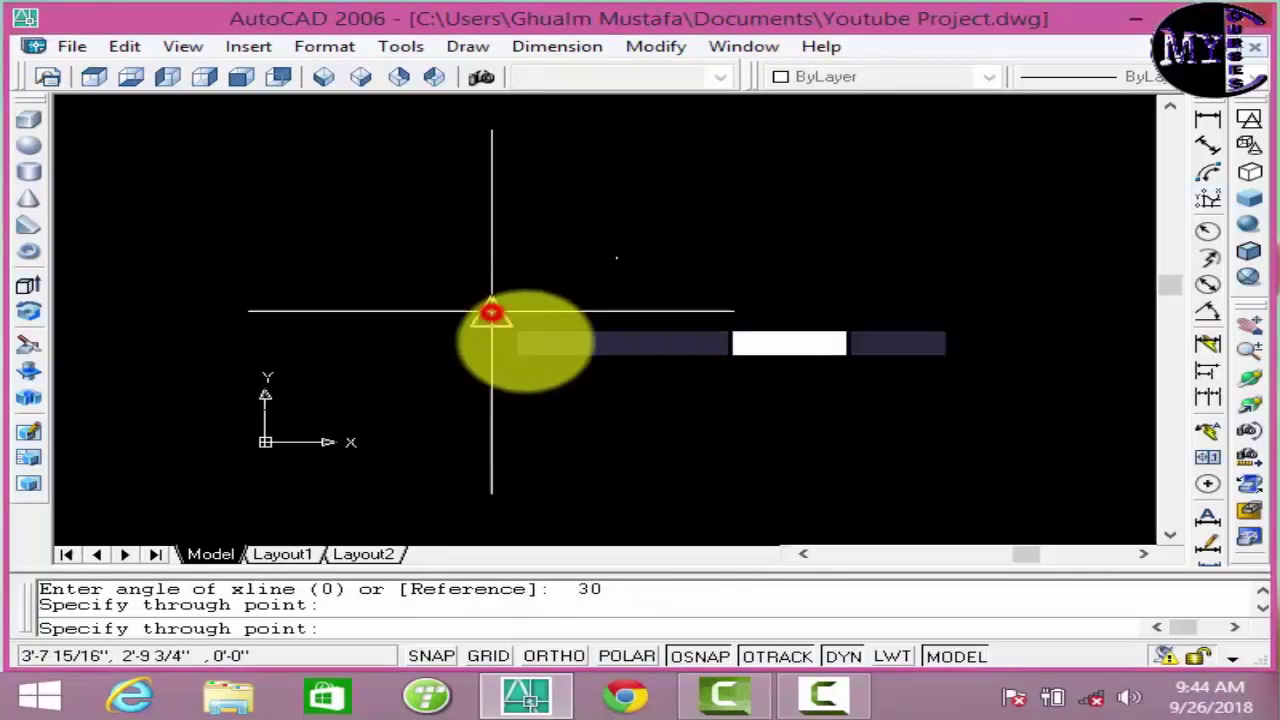
click(549, 352)
click(628, 394)
click(684, 430)
key(Escape)
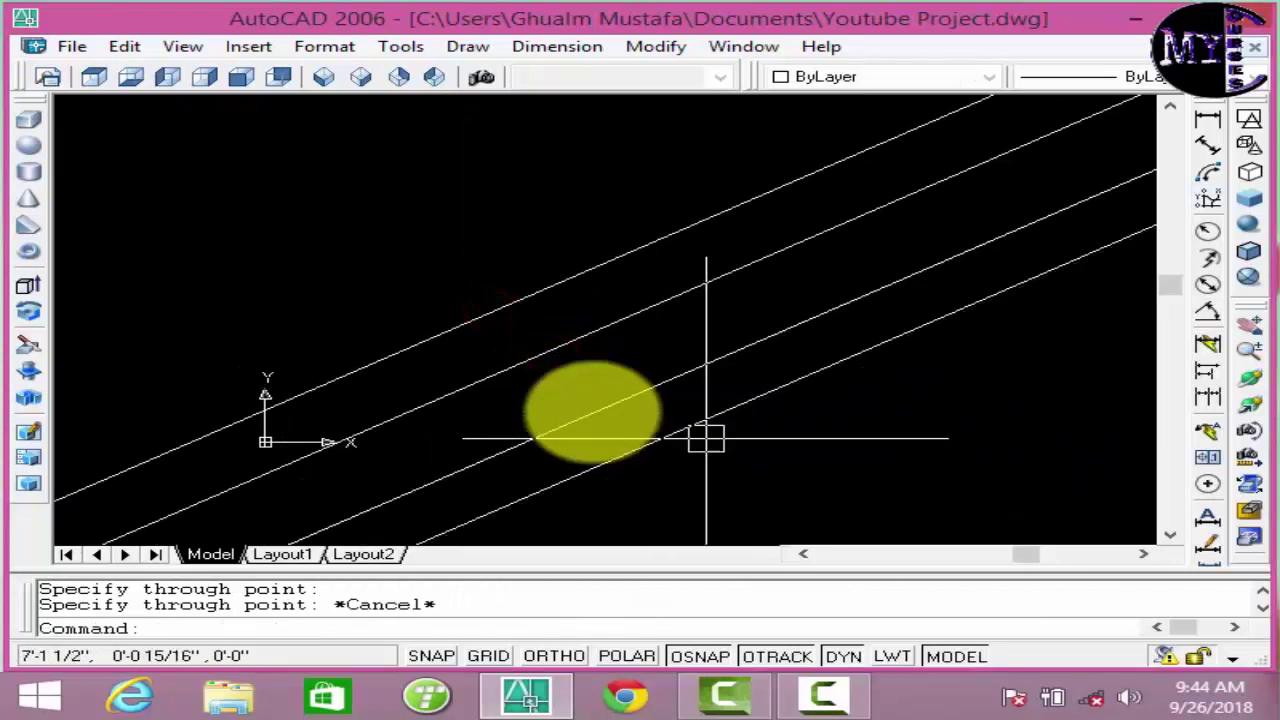
- Crossing-select the four 30° construction lines and delete them
click(443, 251)
click(860, 437)
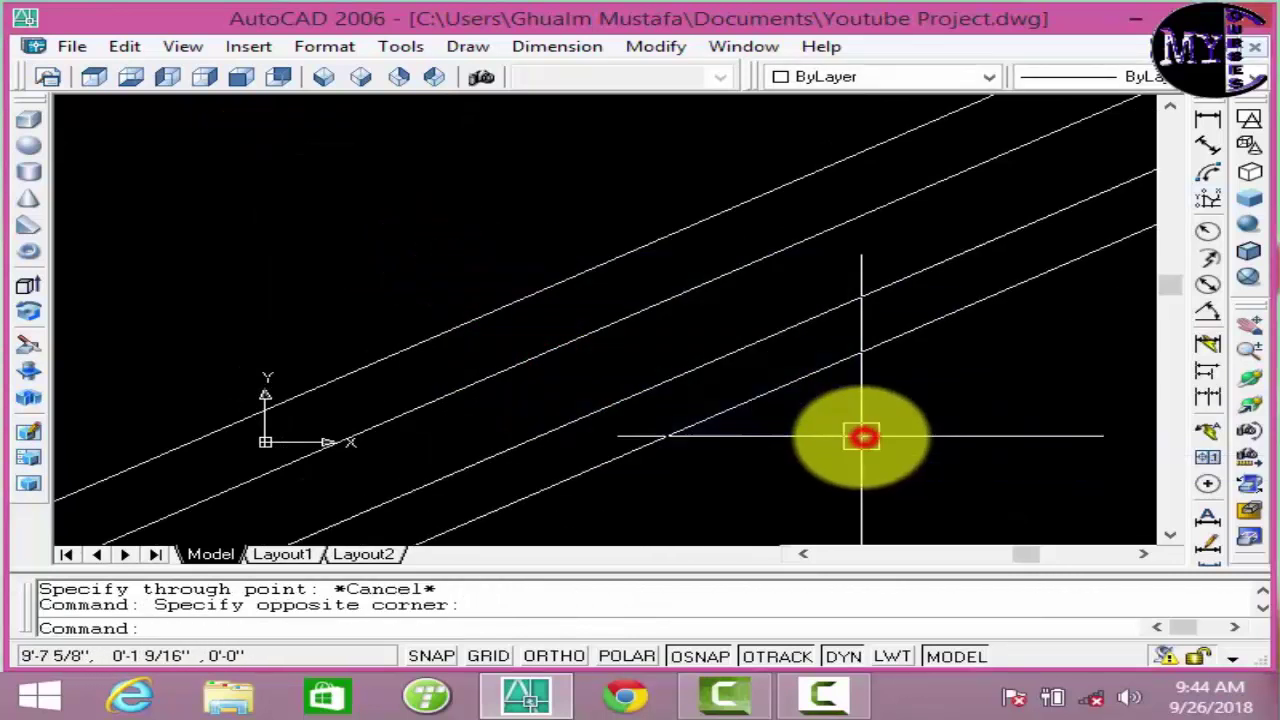
click(851, 437)
click(556, 210)
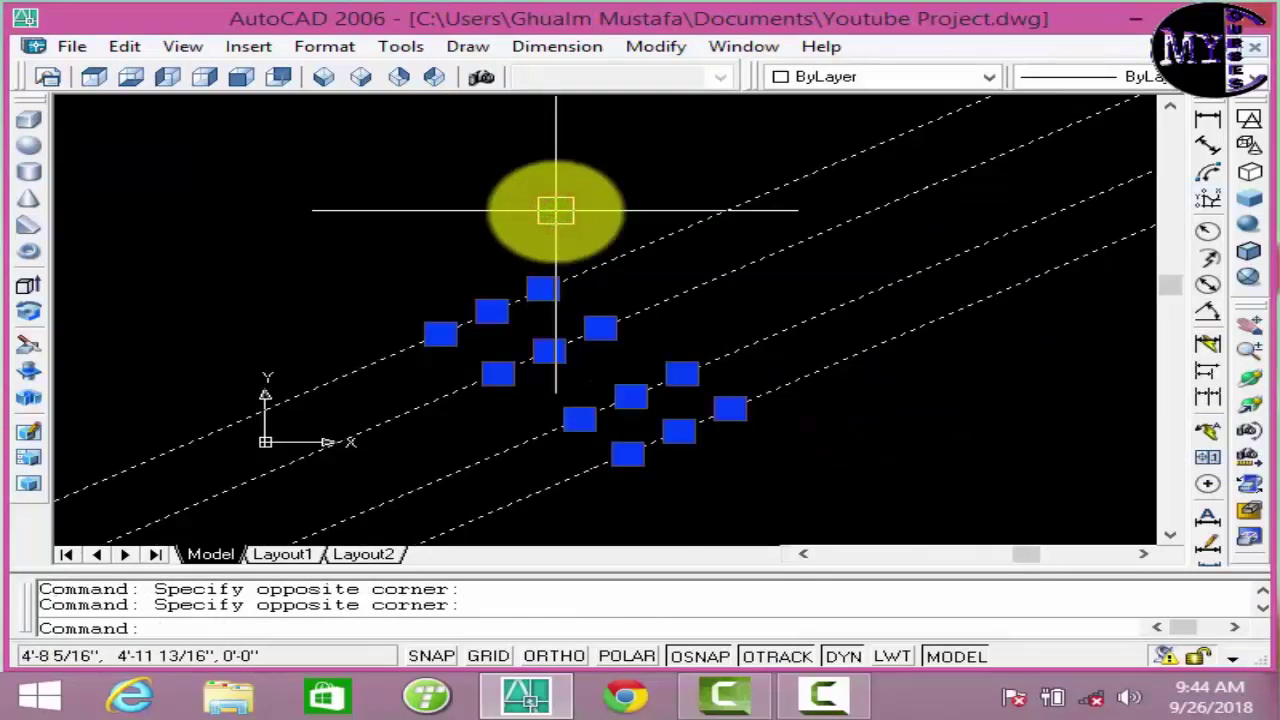
key(Delete)
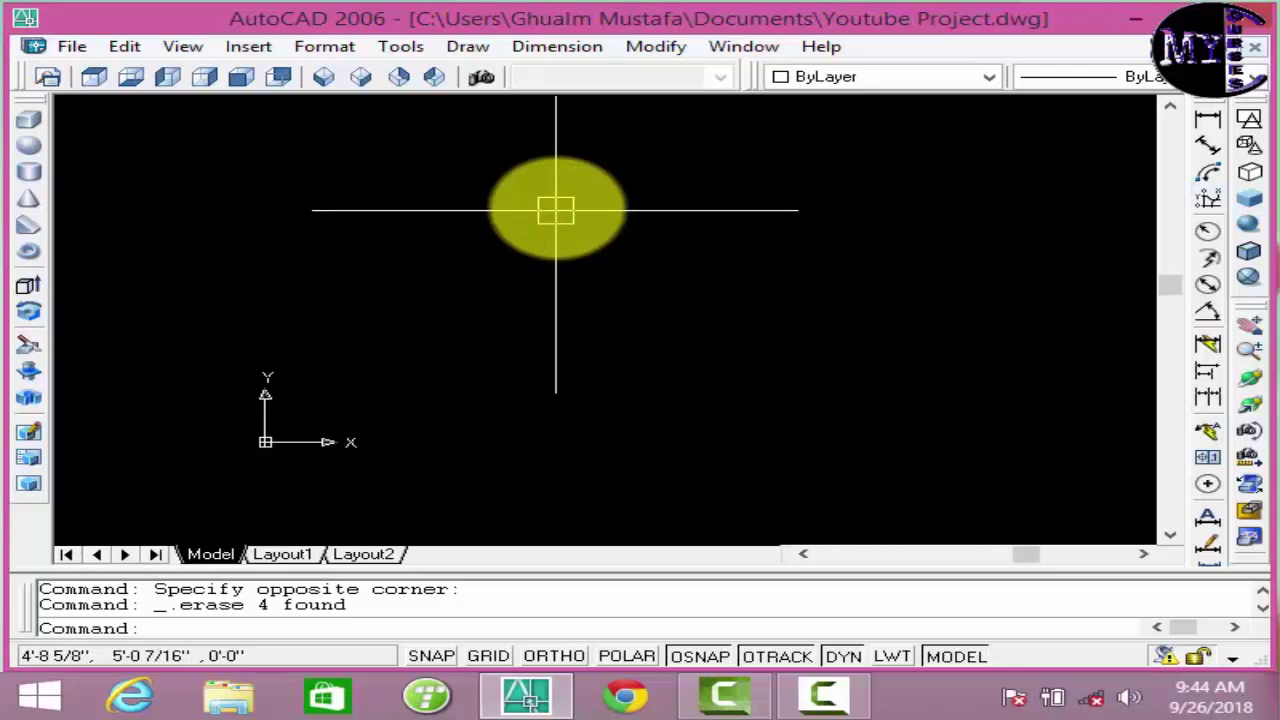
- Draw a rectangle with the REC command by two corners, then select and delete it
key(Escape)
key(Escape)
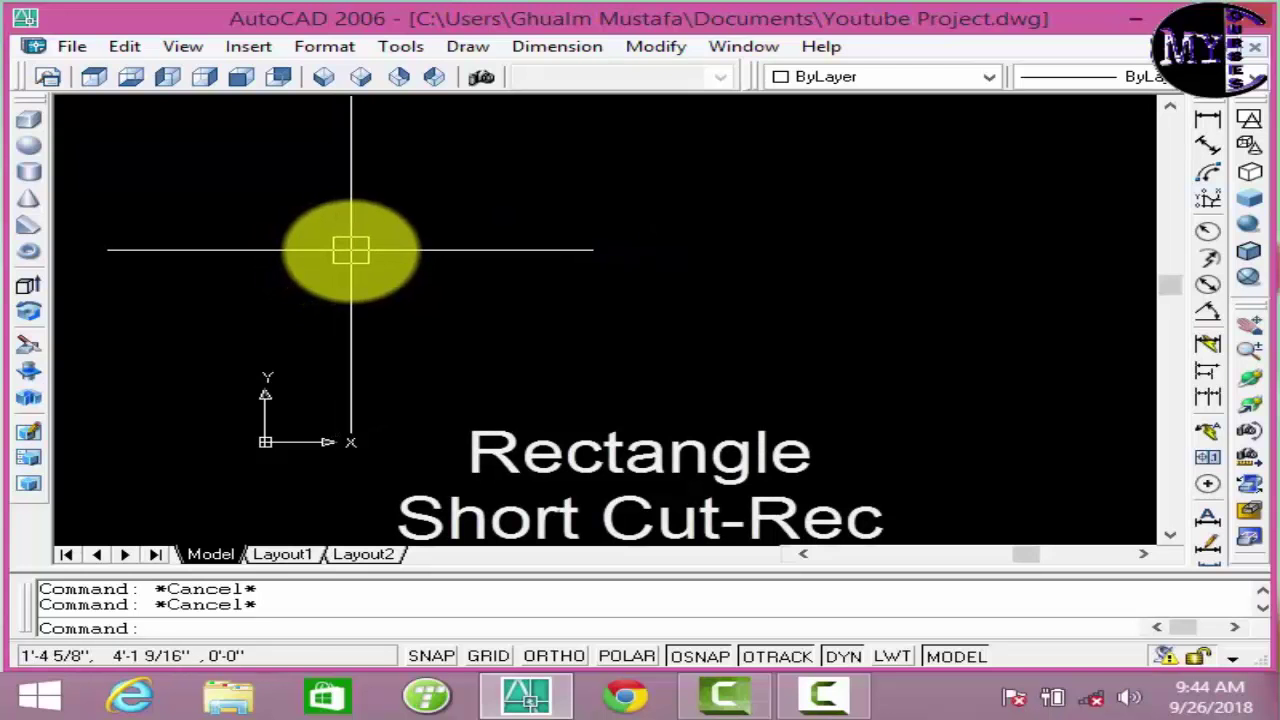
text(rec)
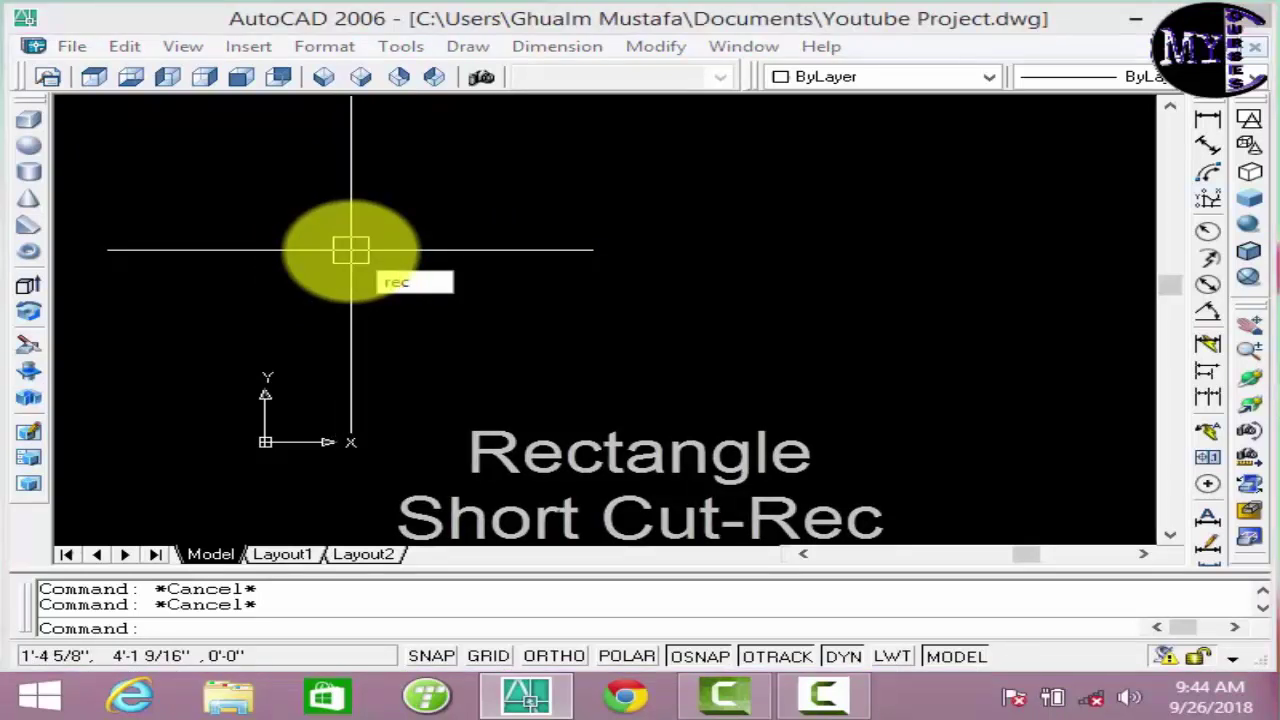
key(Return)
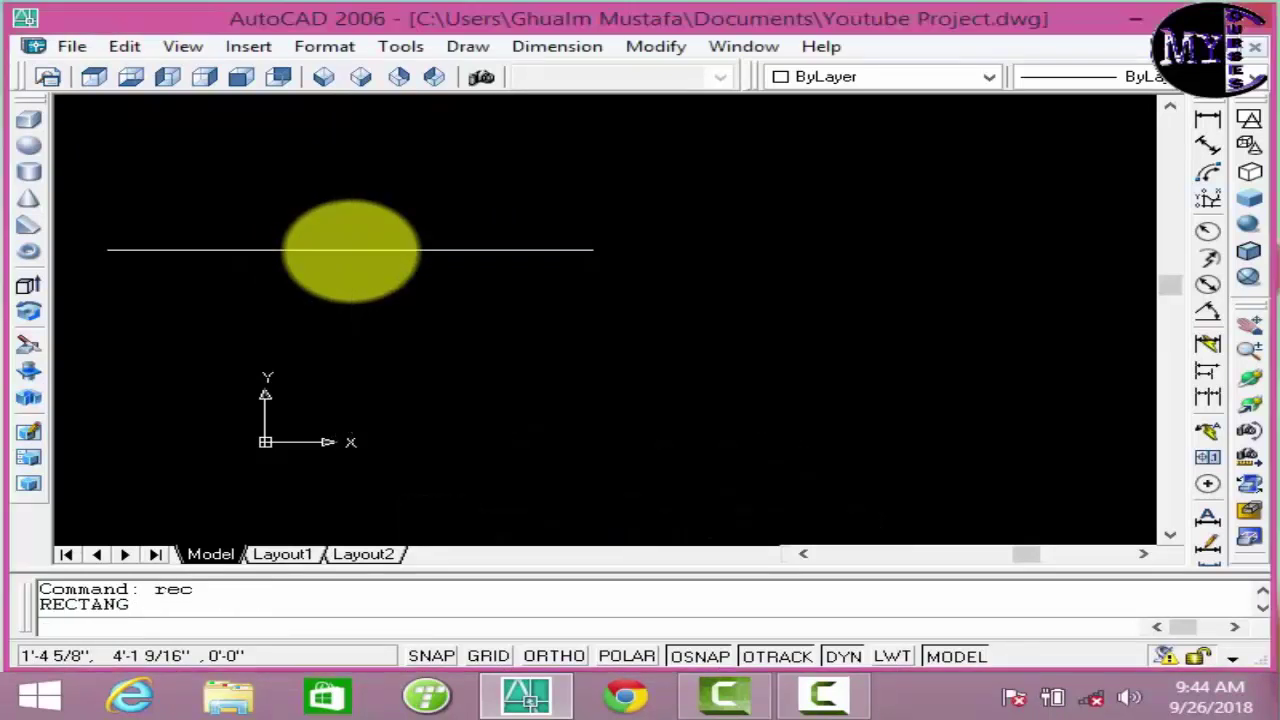
click(340, 257)
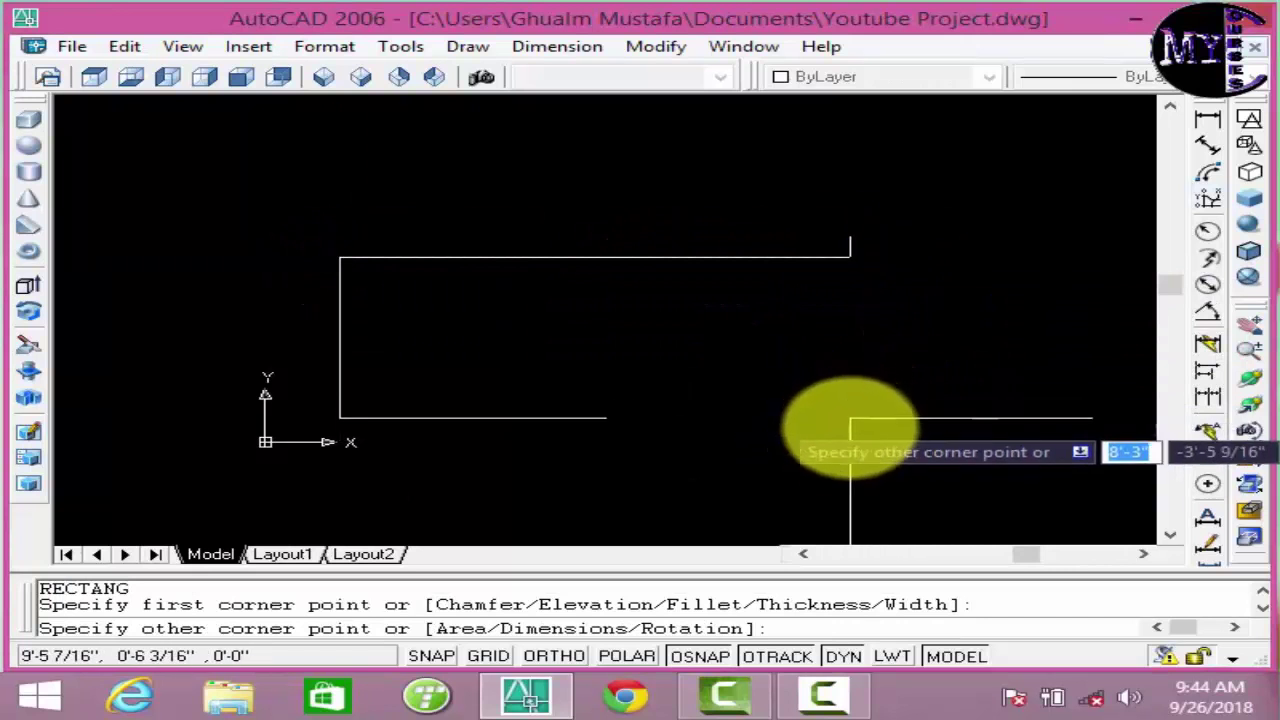
scroll(855, 415, down, 5)
scroll(848, 400, up, 5)
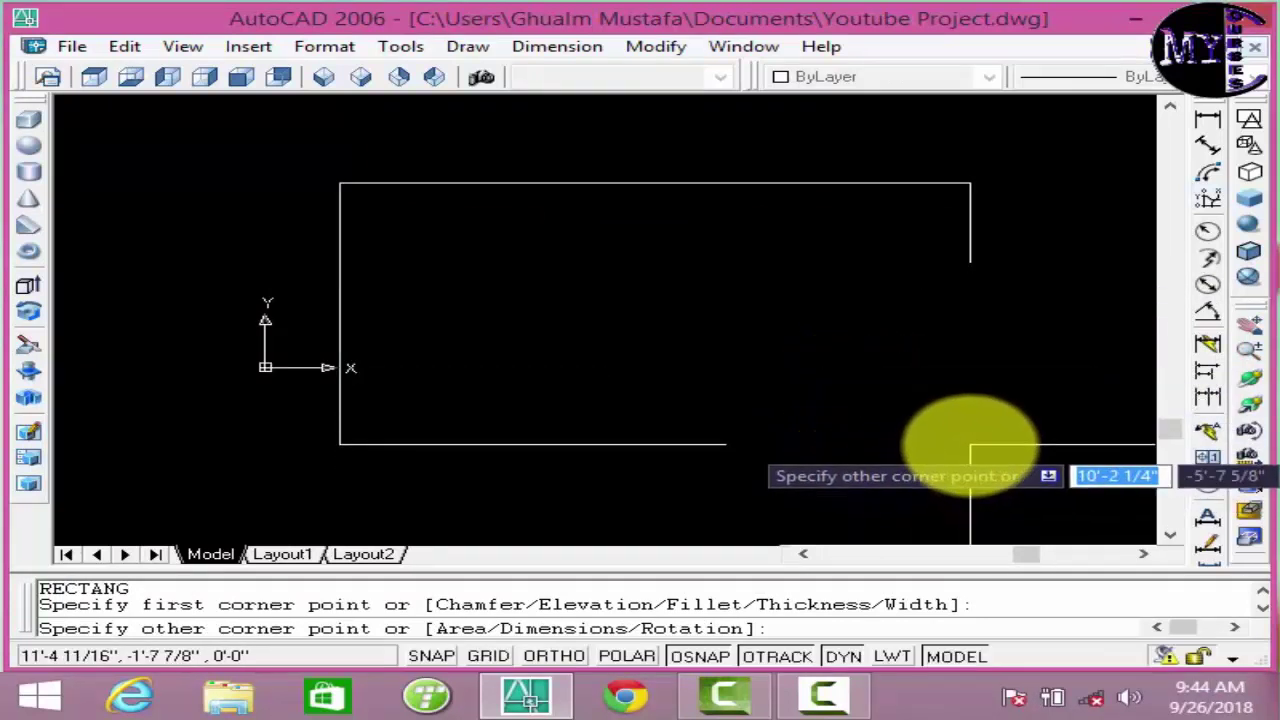
click(928, 477)
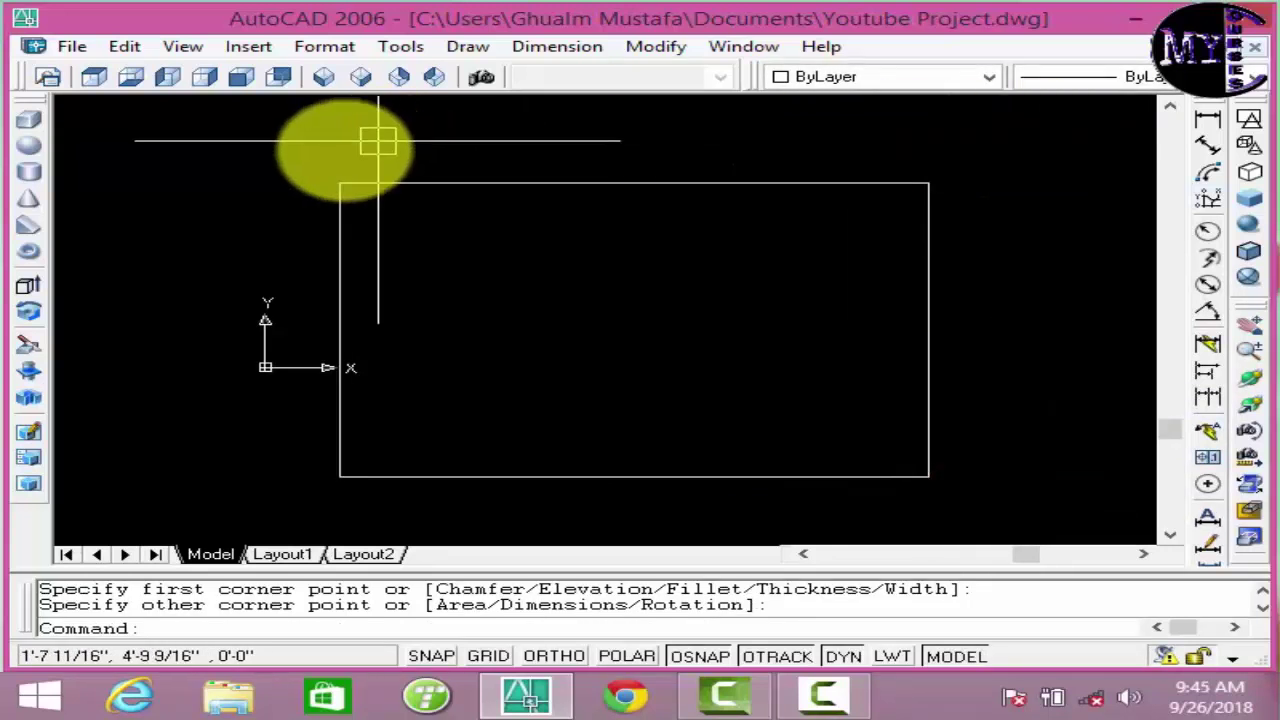
click(338, 184)
key(Delete)
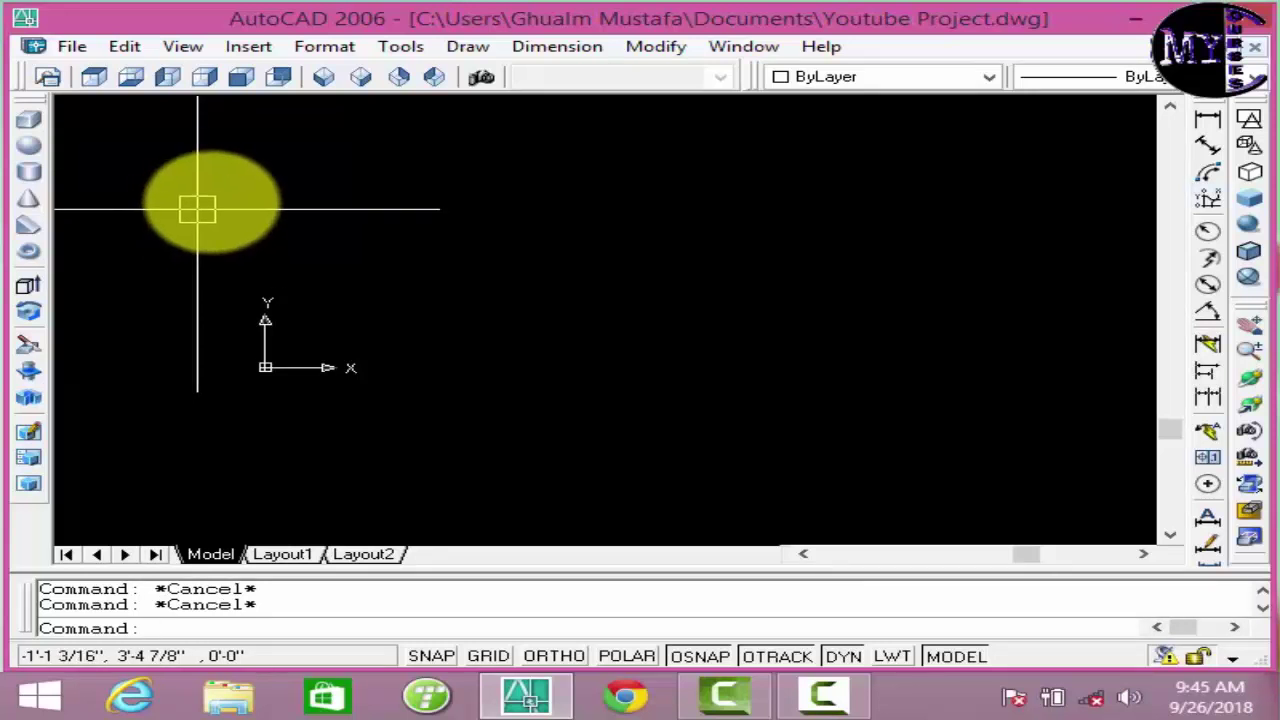
- Draw a large circle with the C command by picking a centre and radius point
middle_drag(706, 314, 647, 398)
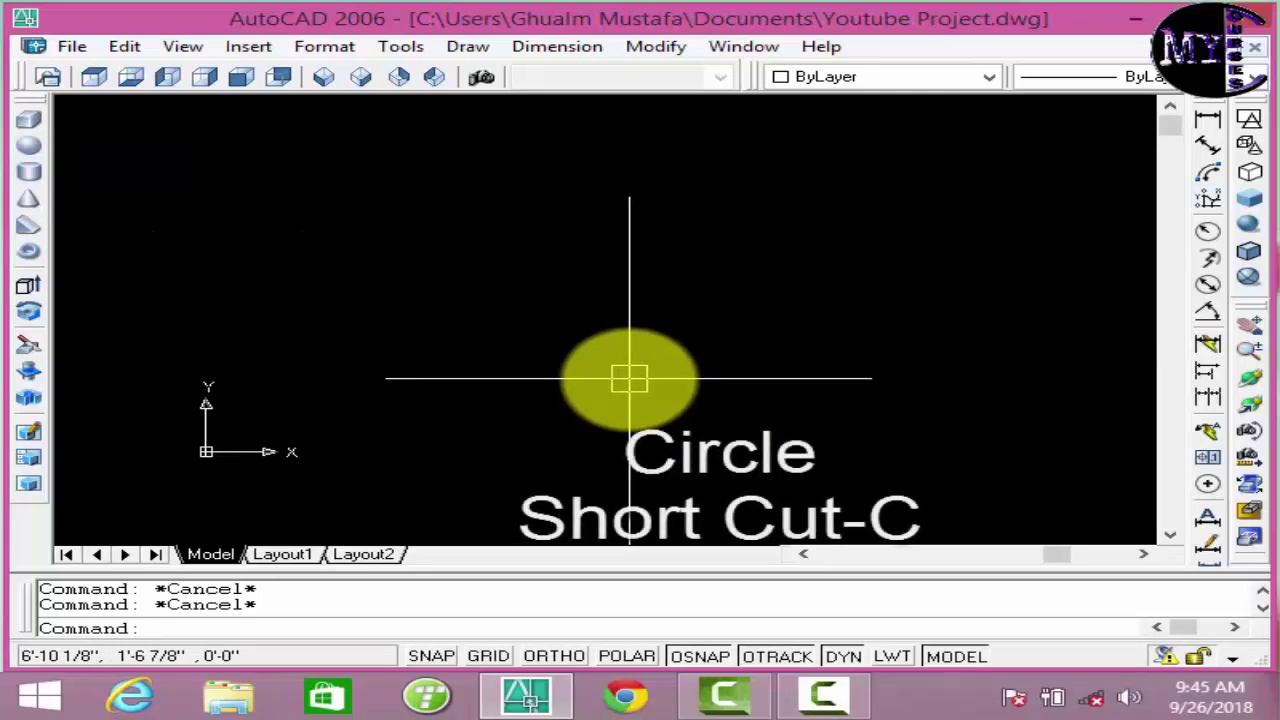
text(c)
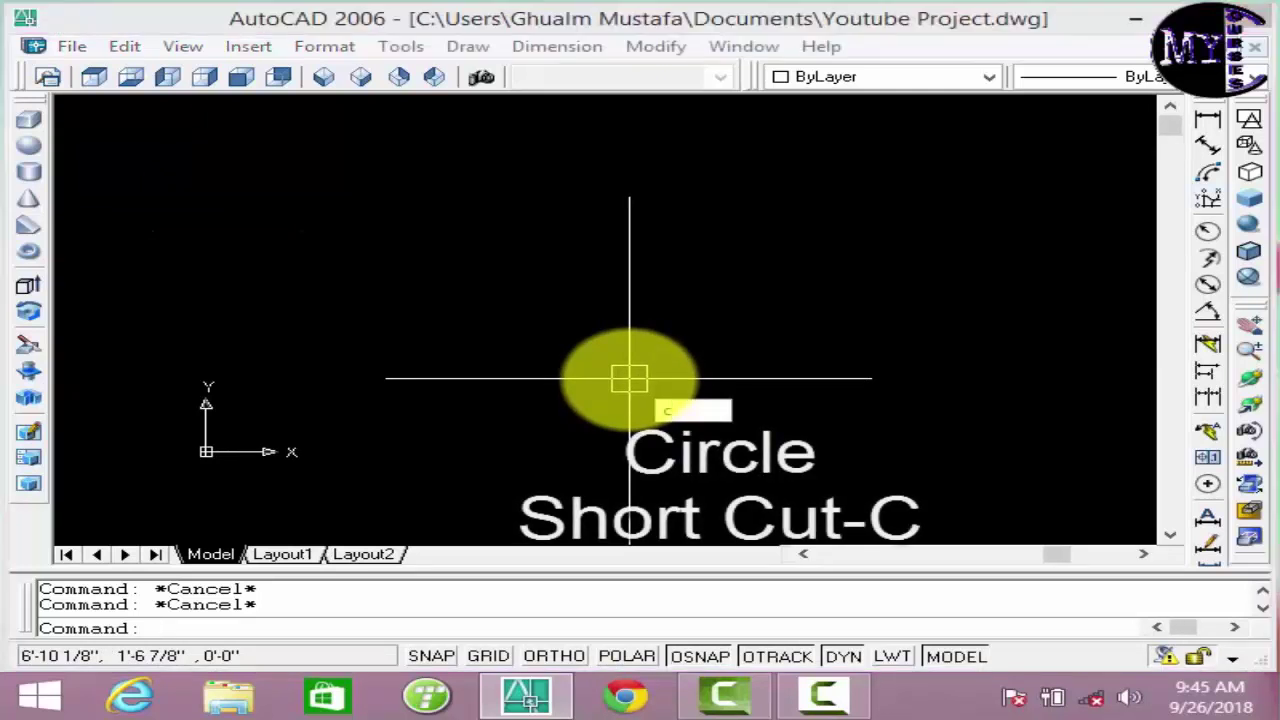
key(Return)
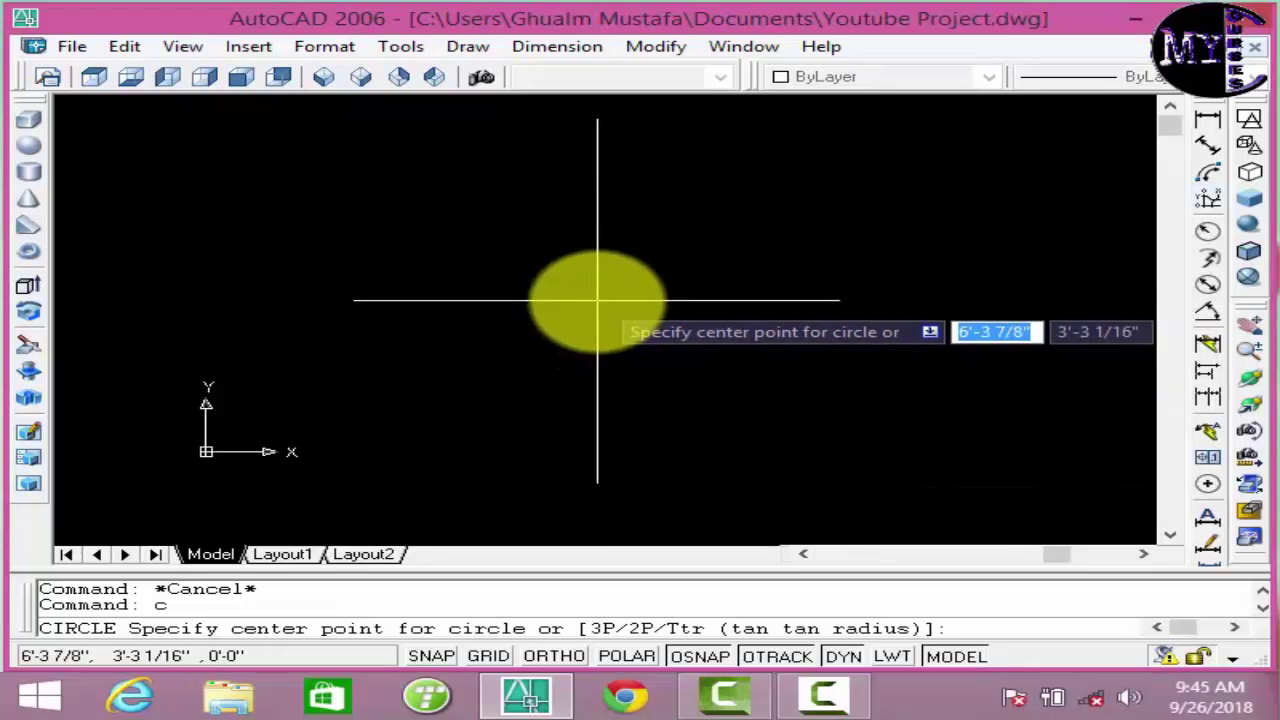
click(597, 299)
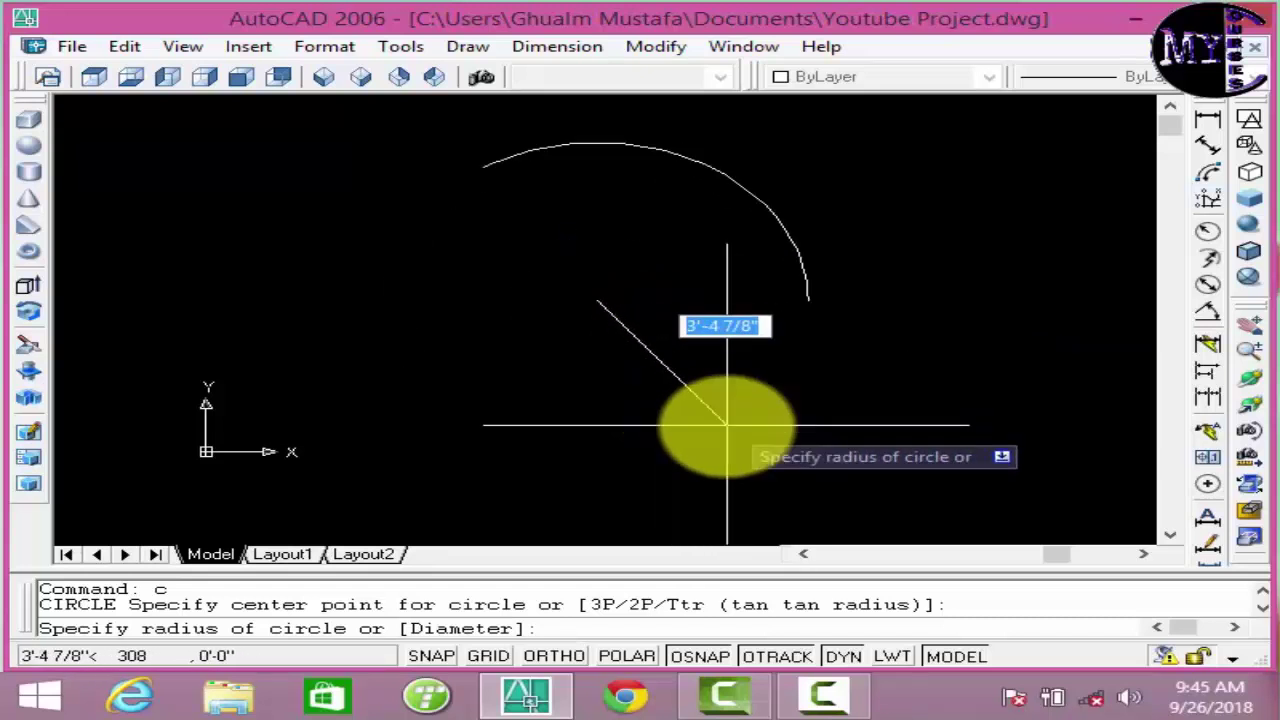
click(774, 412)
- Window-select the circle and delete it
scroll(1037, 289, down, 1)
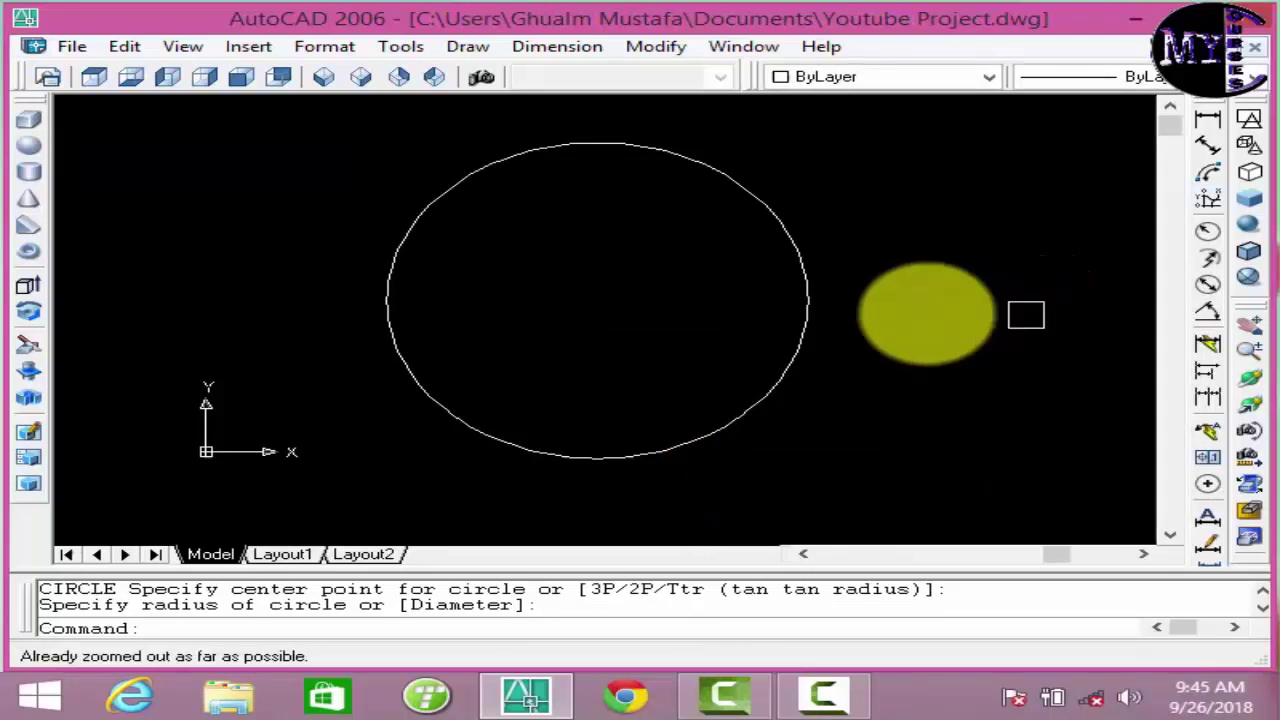
key(Escape)
click(921, 295)
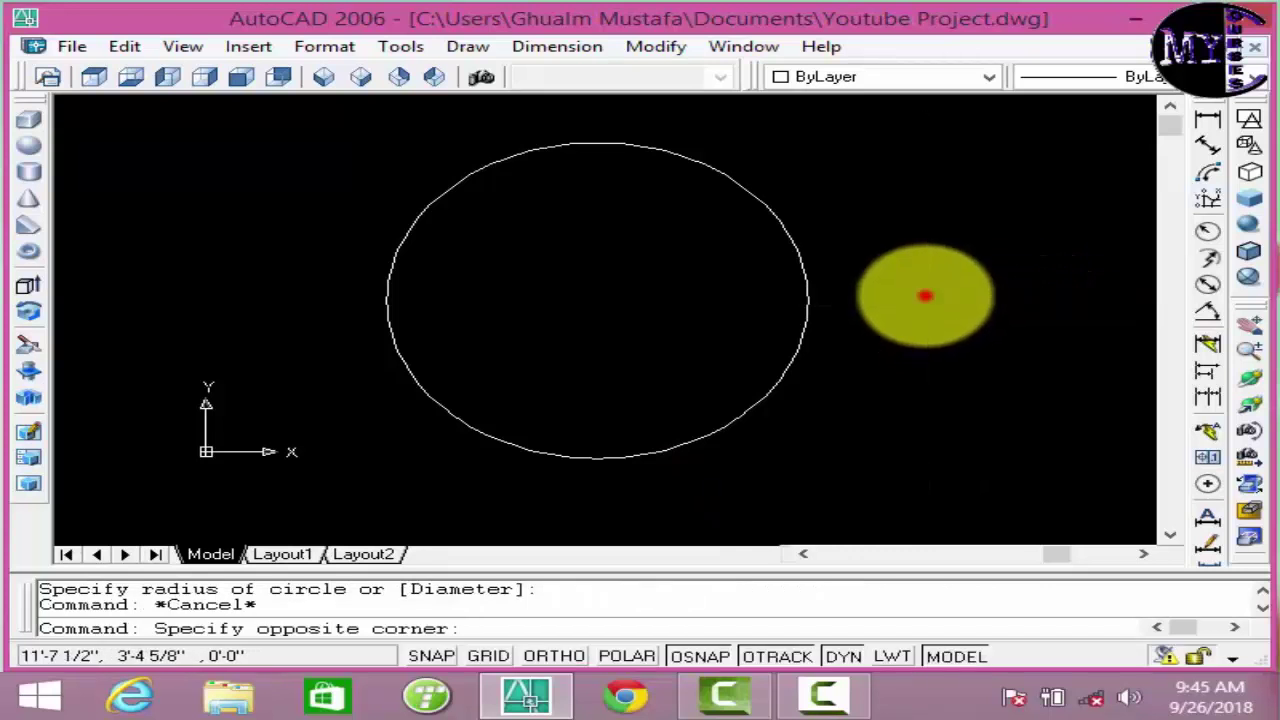
click(242, 217)
key(Delete)
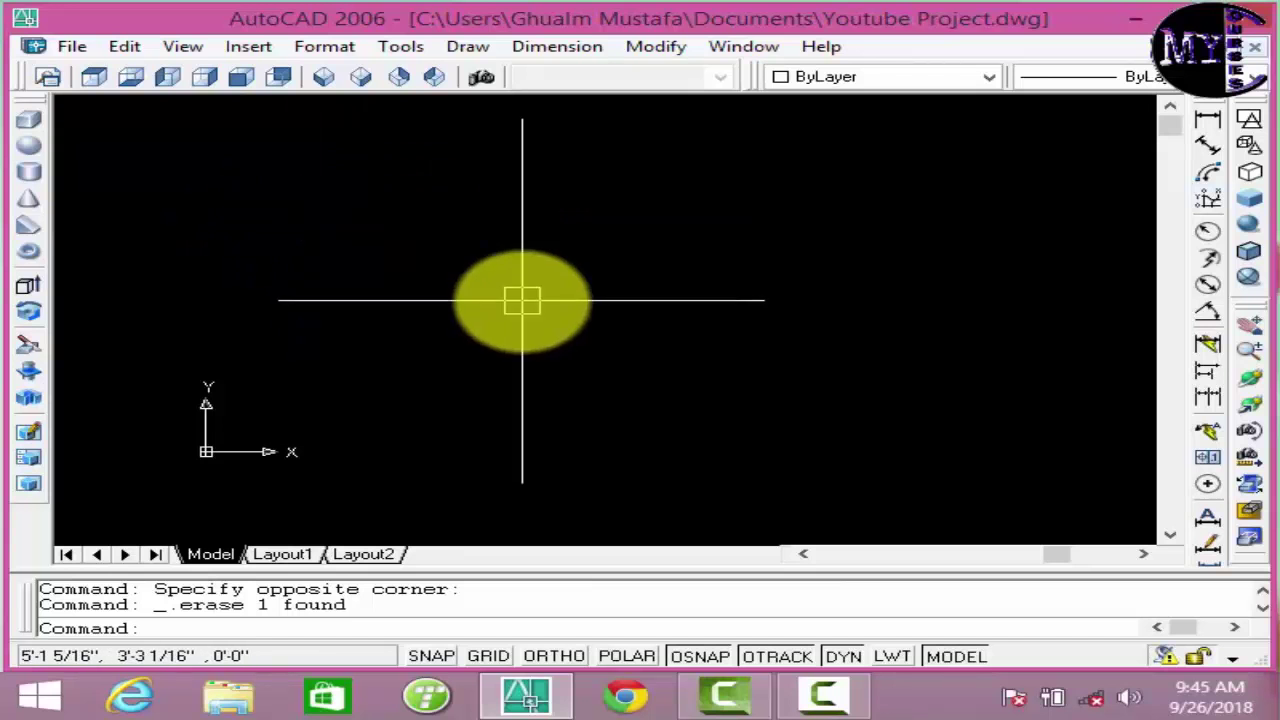
text(C)
- Draw a circle with radius 6 at a point in the drawing area
key(Return)
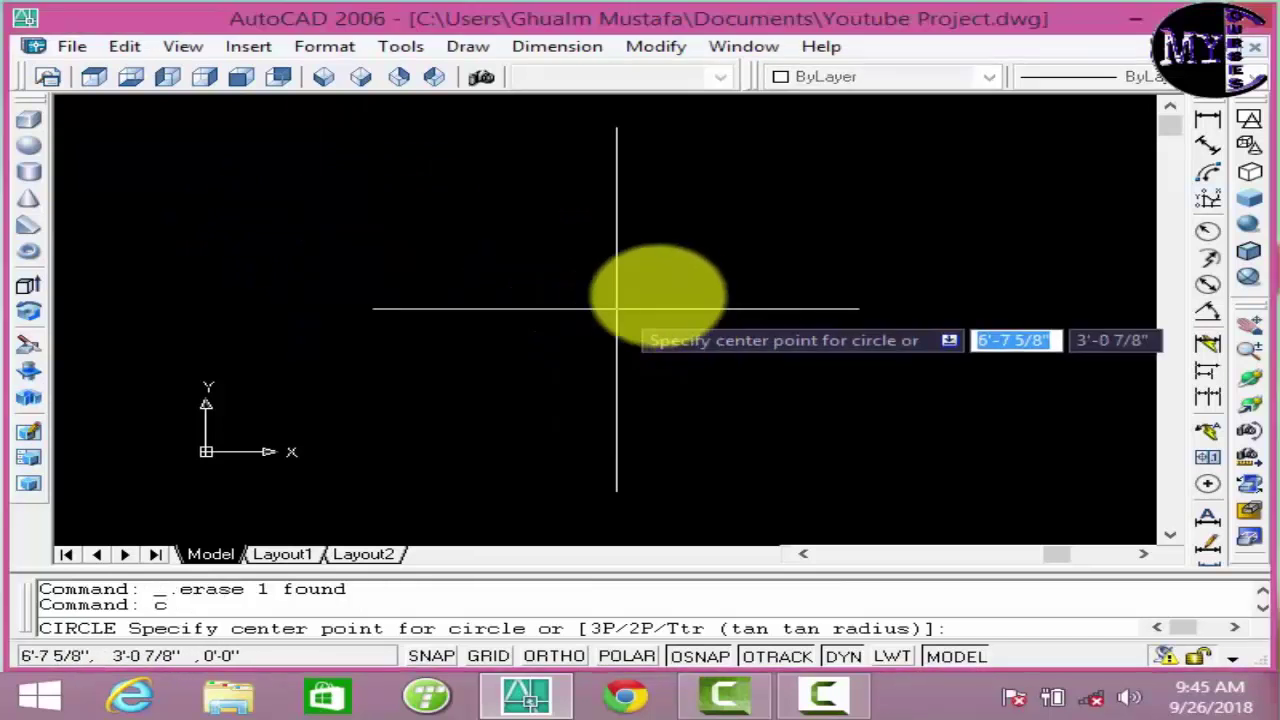
click(638, 296)
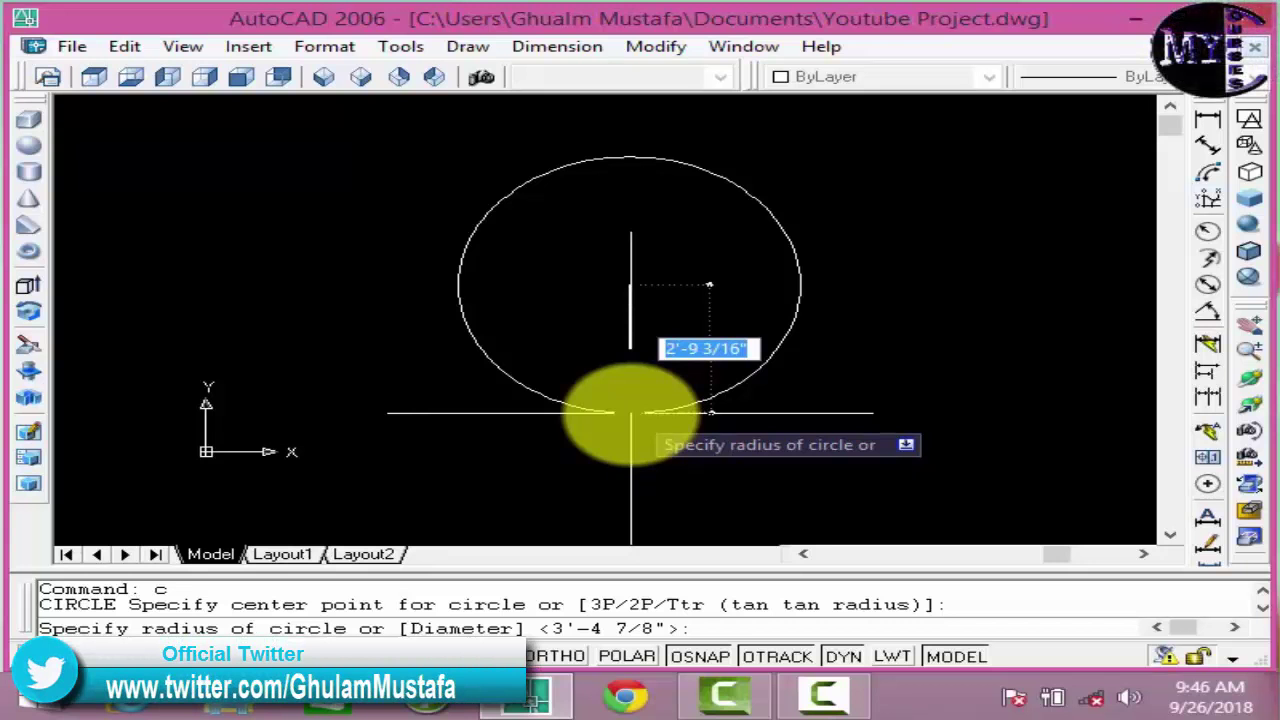
text(6)
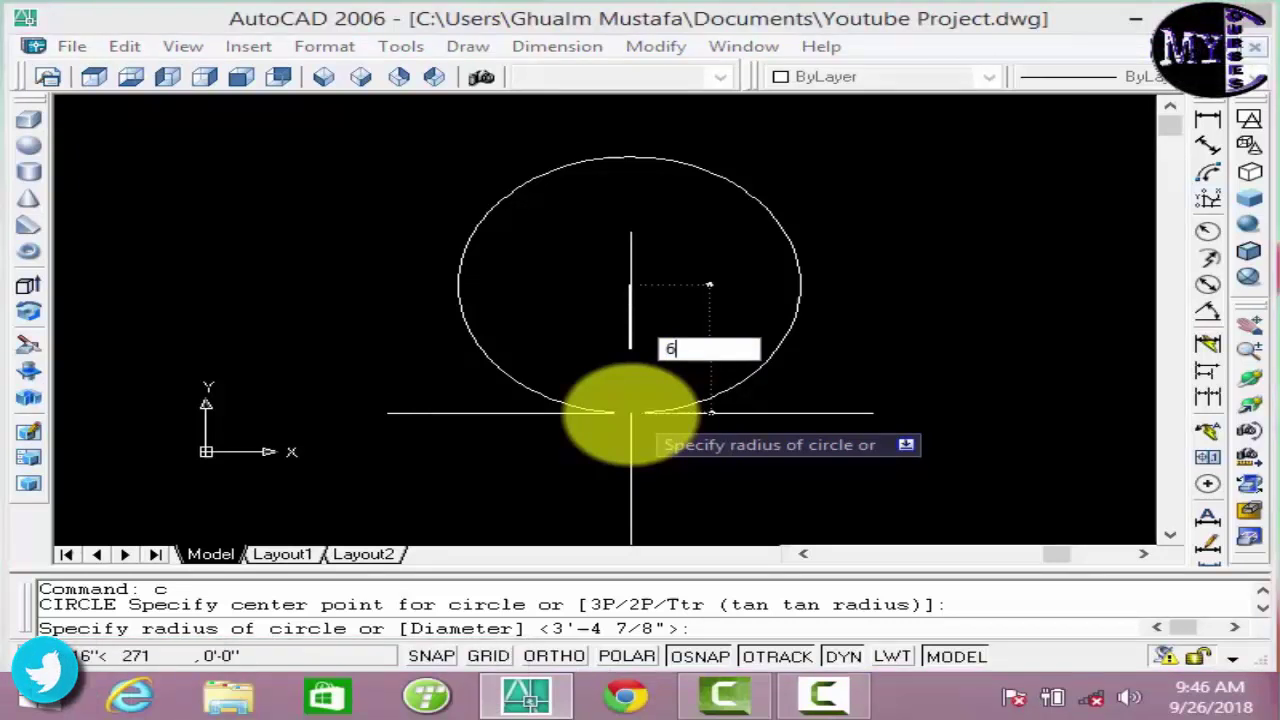
key(Return)
scroll(629, 285, up, 10)
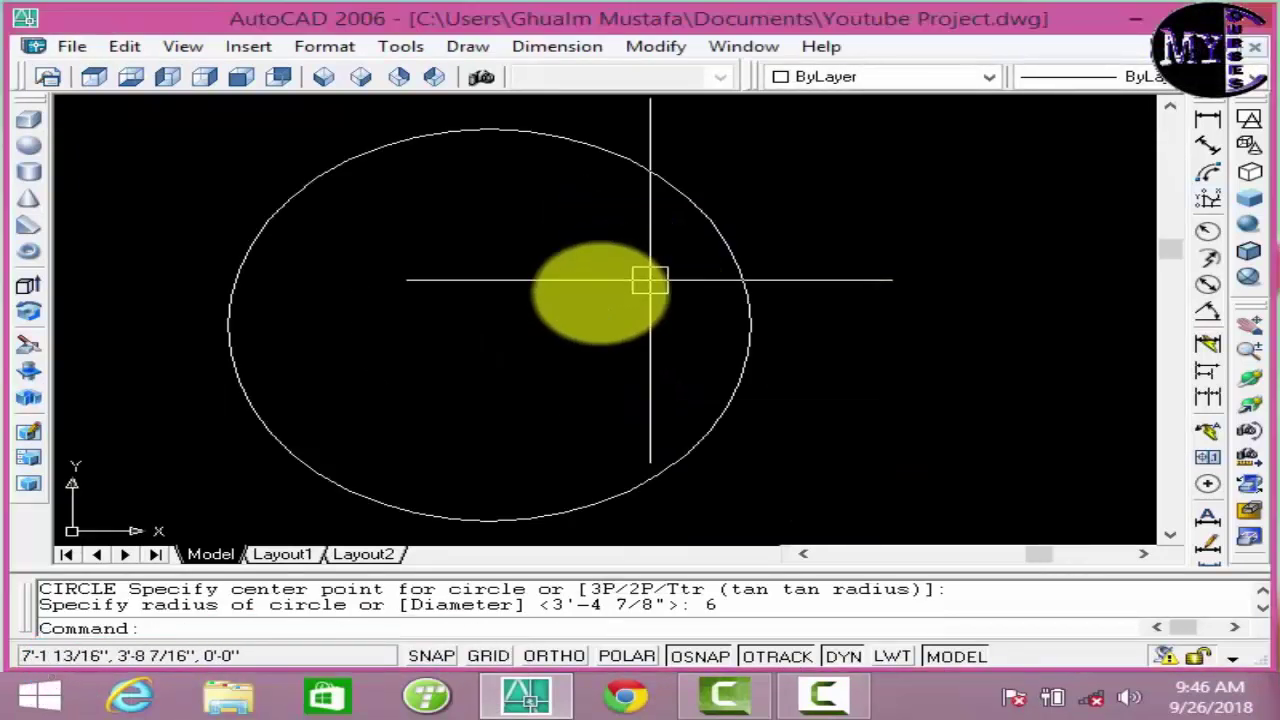
scroll(649, 277, down, 3)
key(Escape)
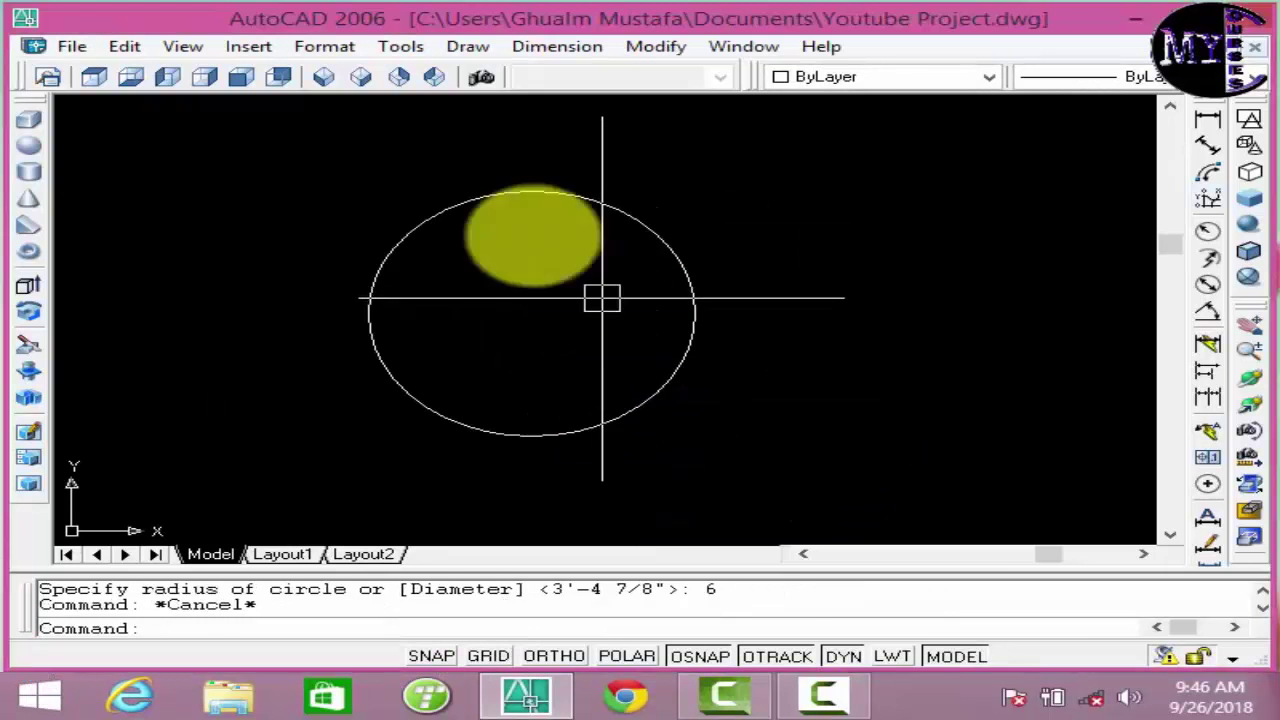
- Select the circle with a crossing window and erase it, leaving the canvas empty
click(567, 197)
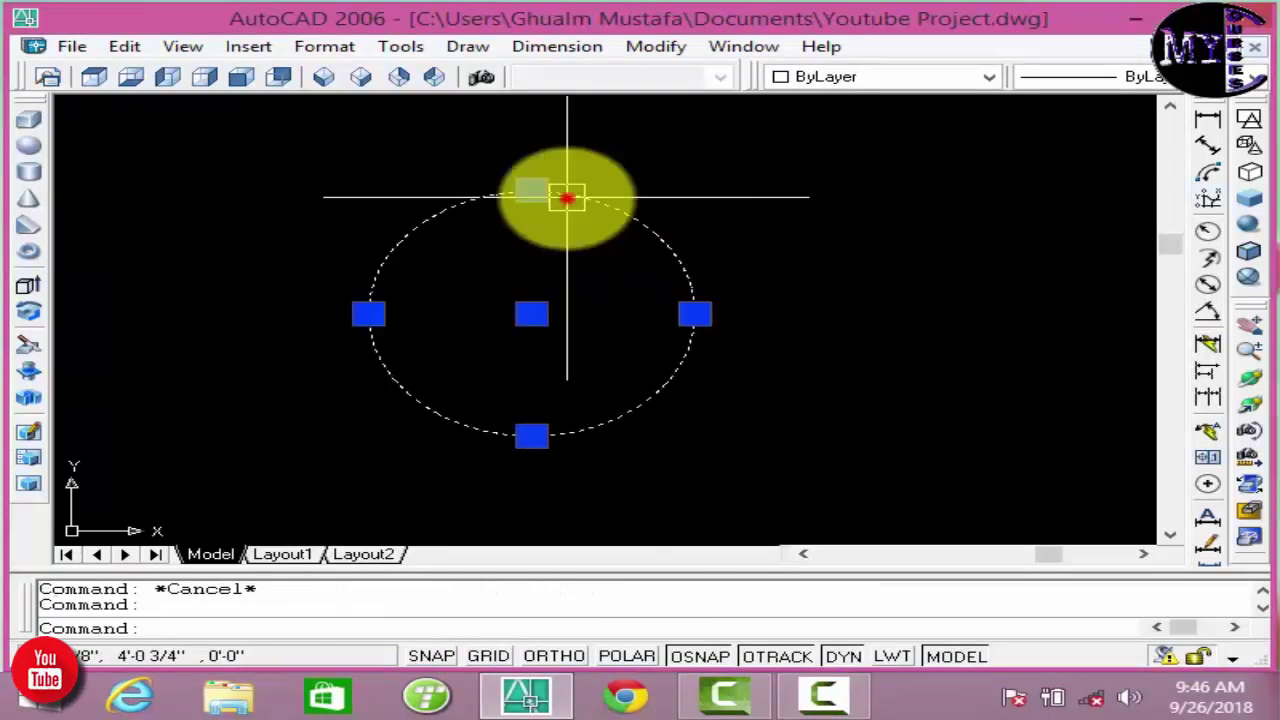
key(Escape)
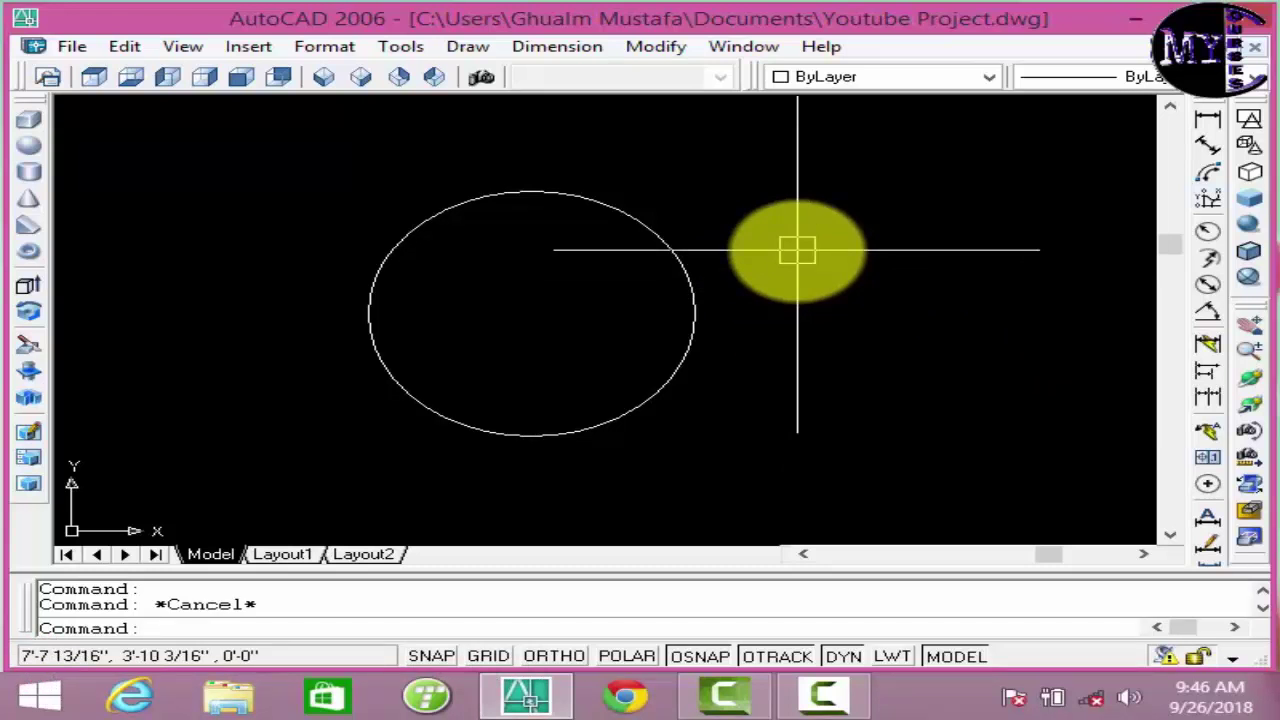
click(560, 188)
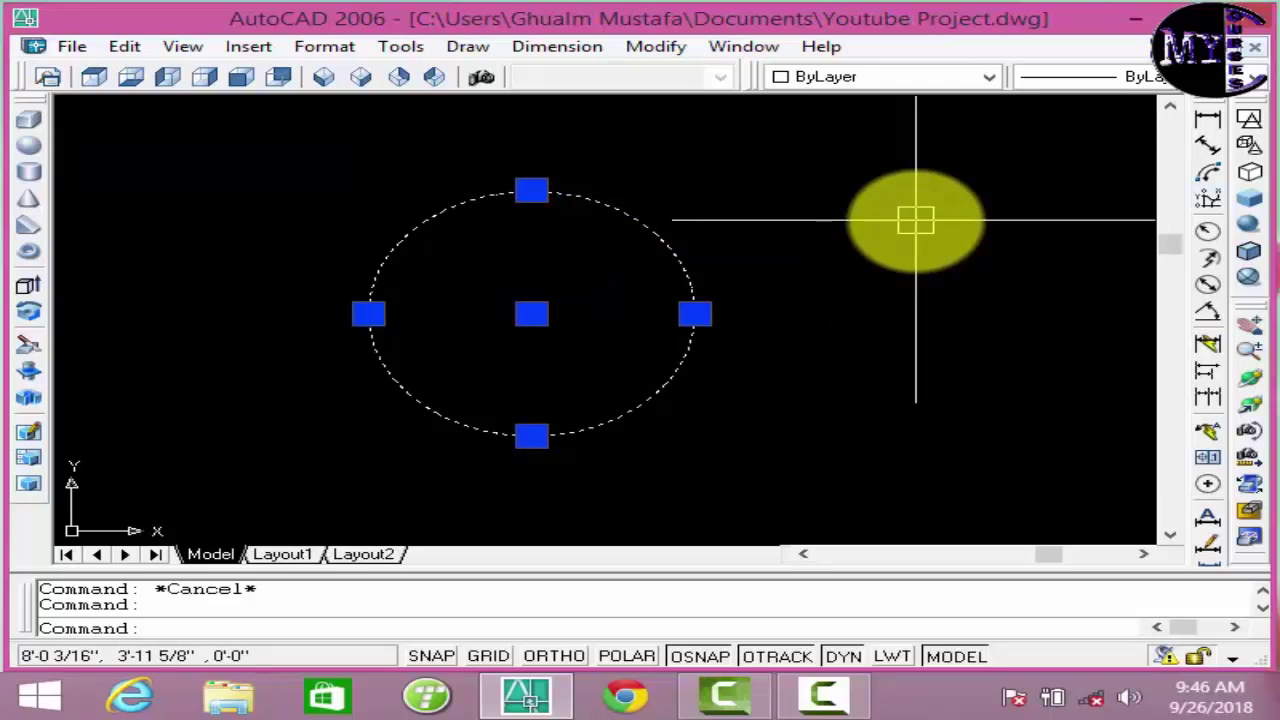
key(Escape)
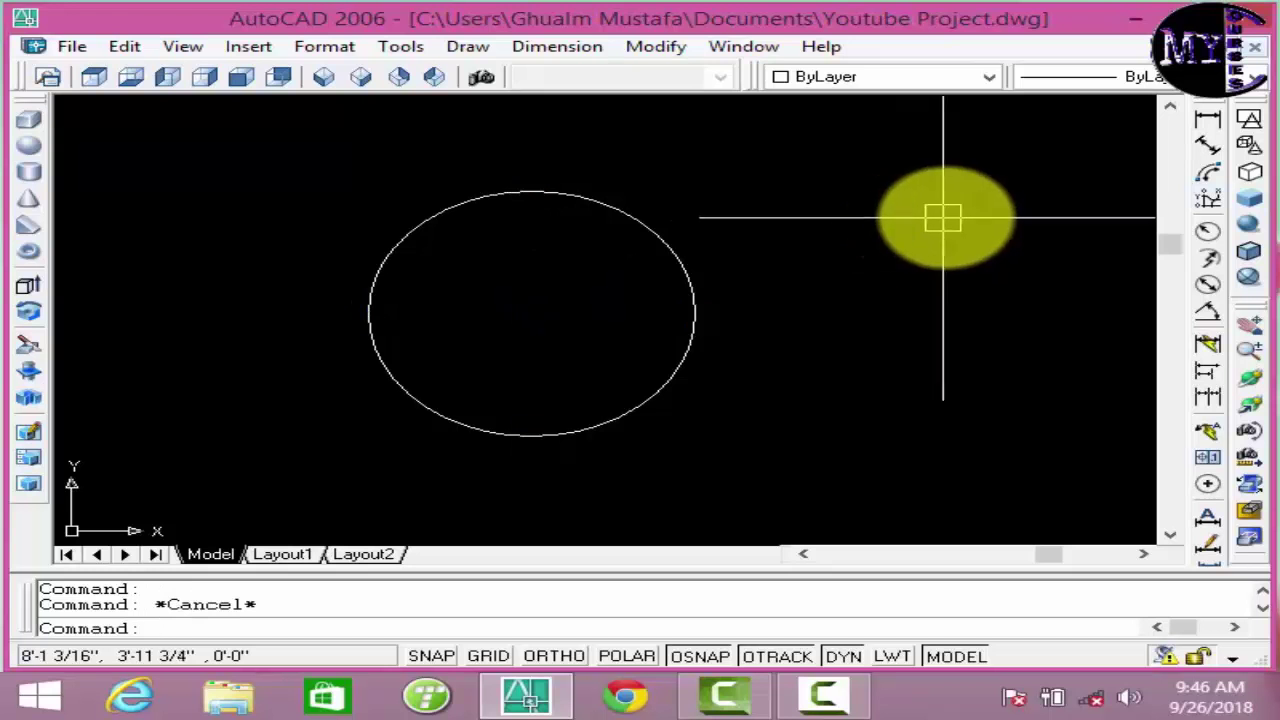
click(932, 218)
click(305, 386)
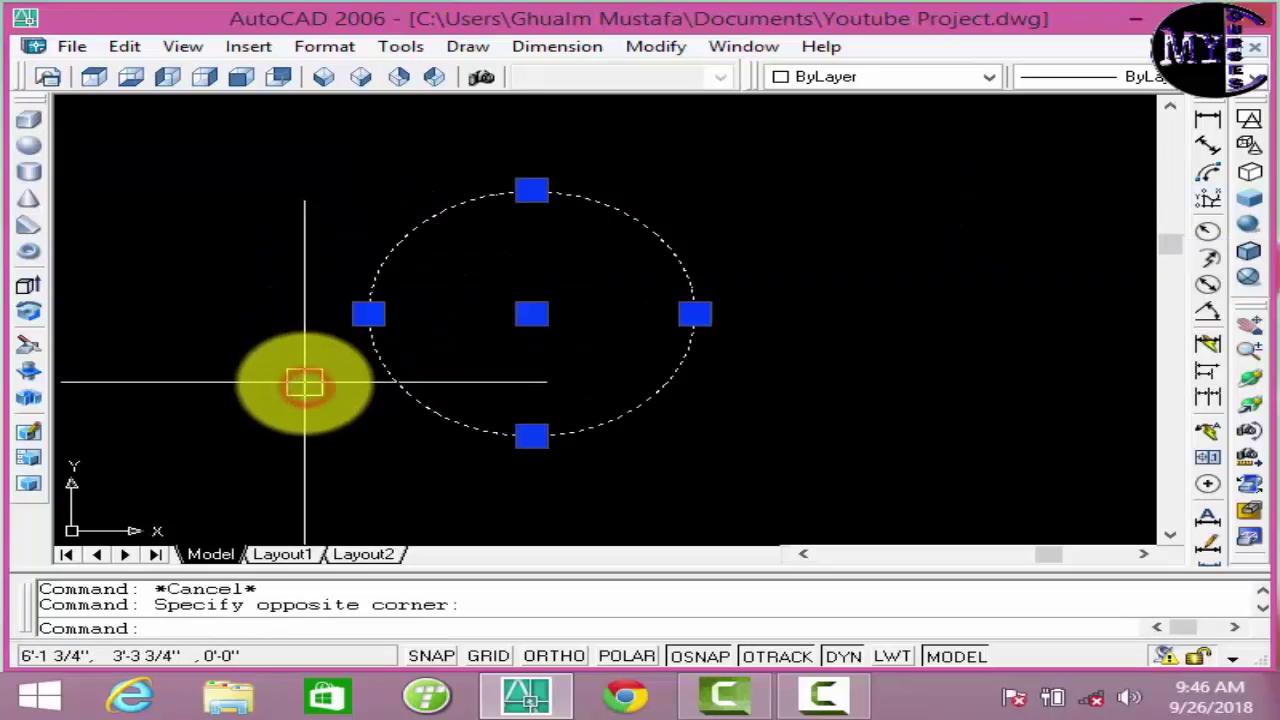
key(Delete)
key(Escape)
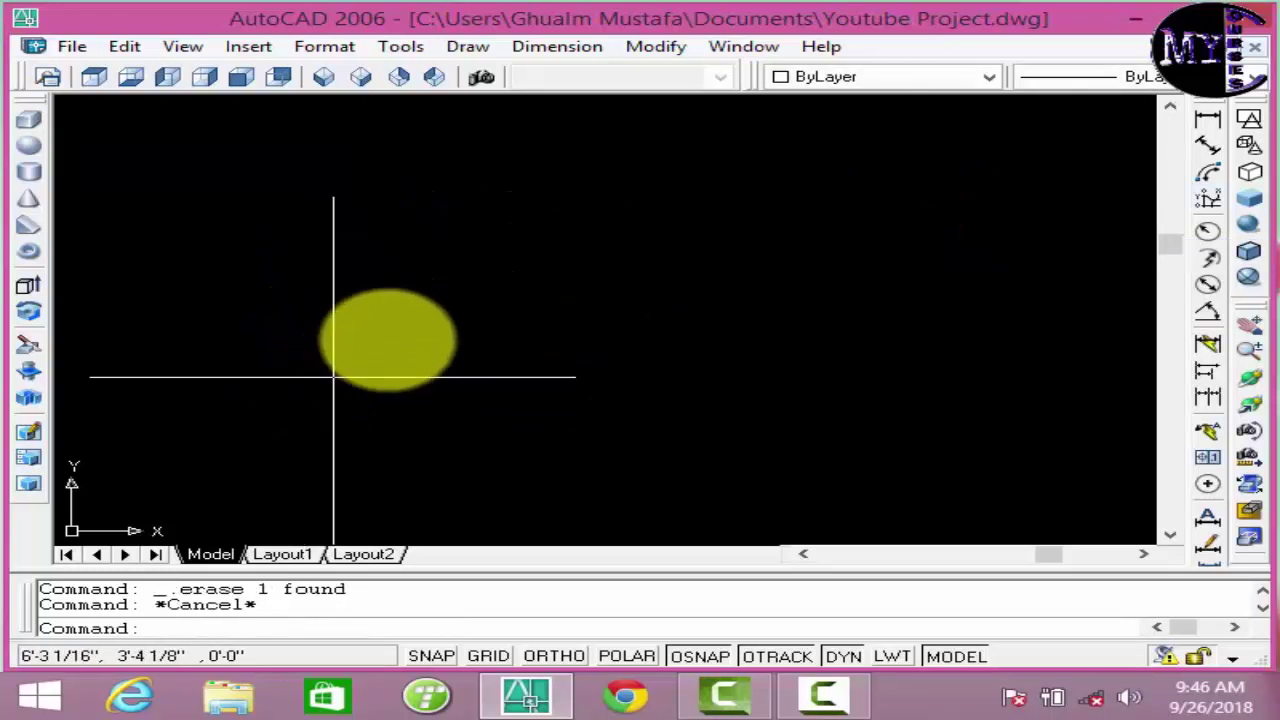
key(Escape)
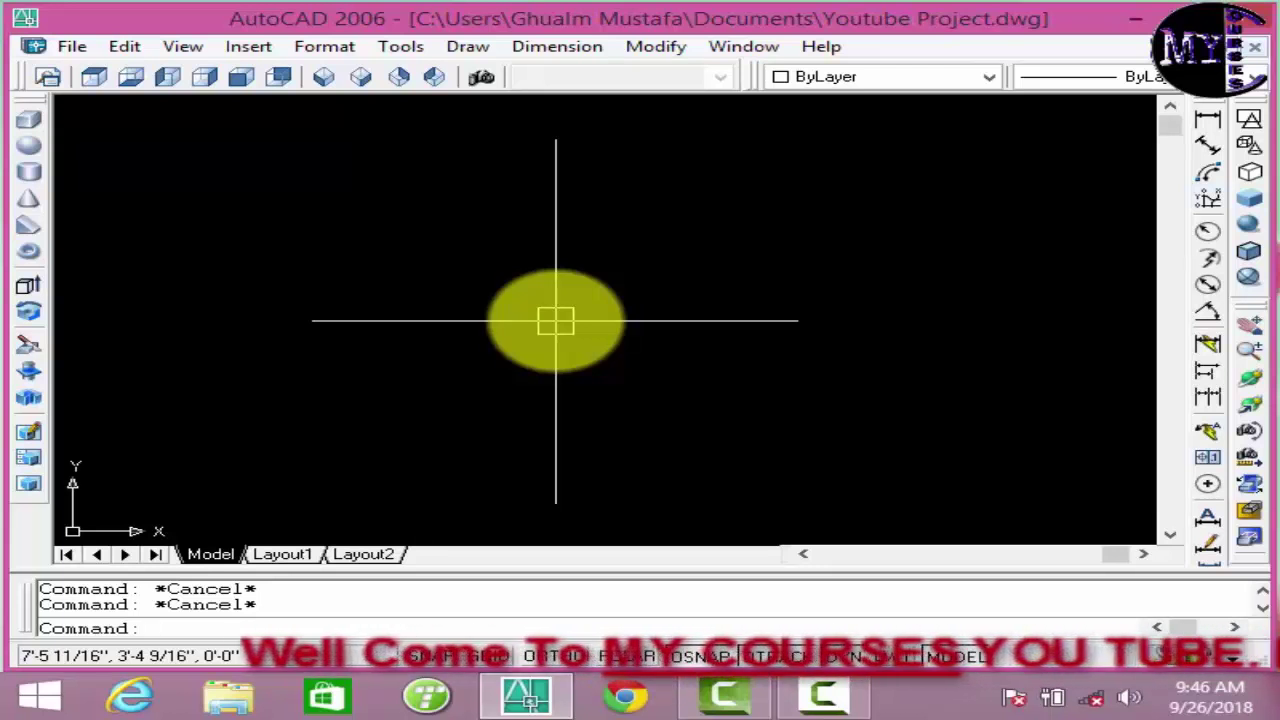
scroll(558, 315, down, 2)
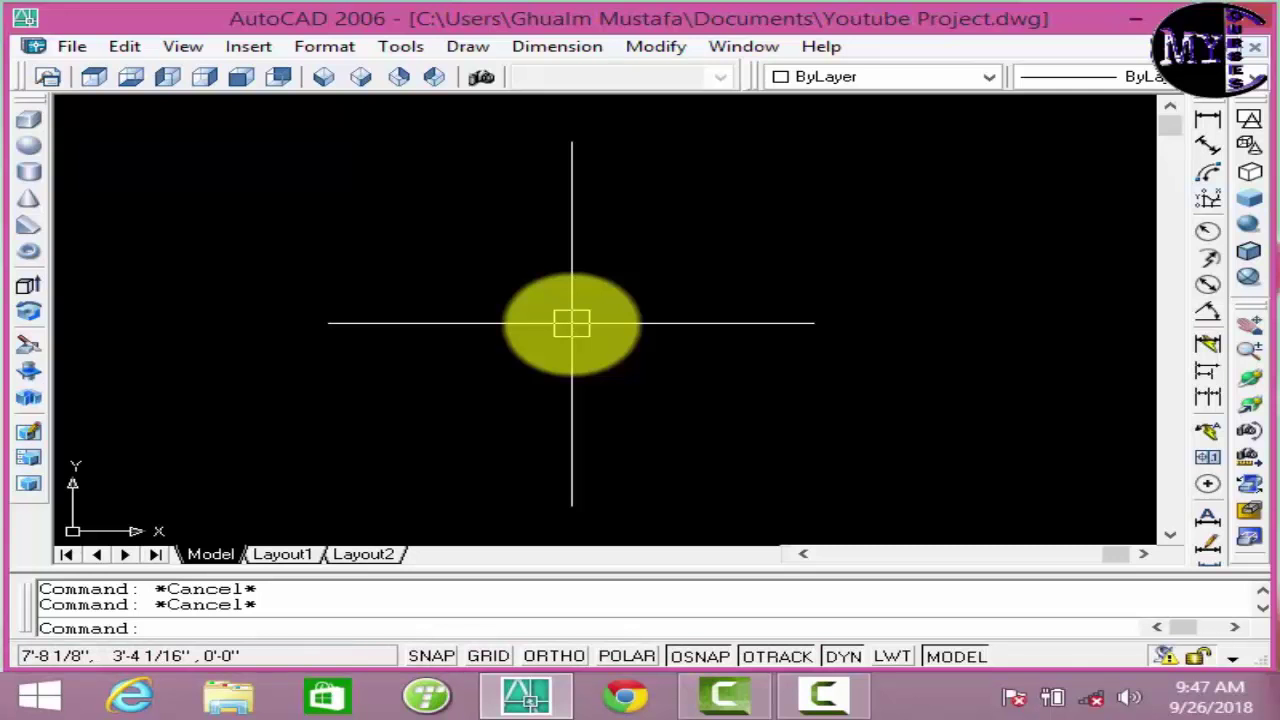
- Quick-save Youtube Project.dwg and exit AutoCAD
key(ctrl+s)
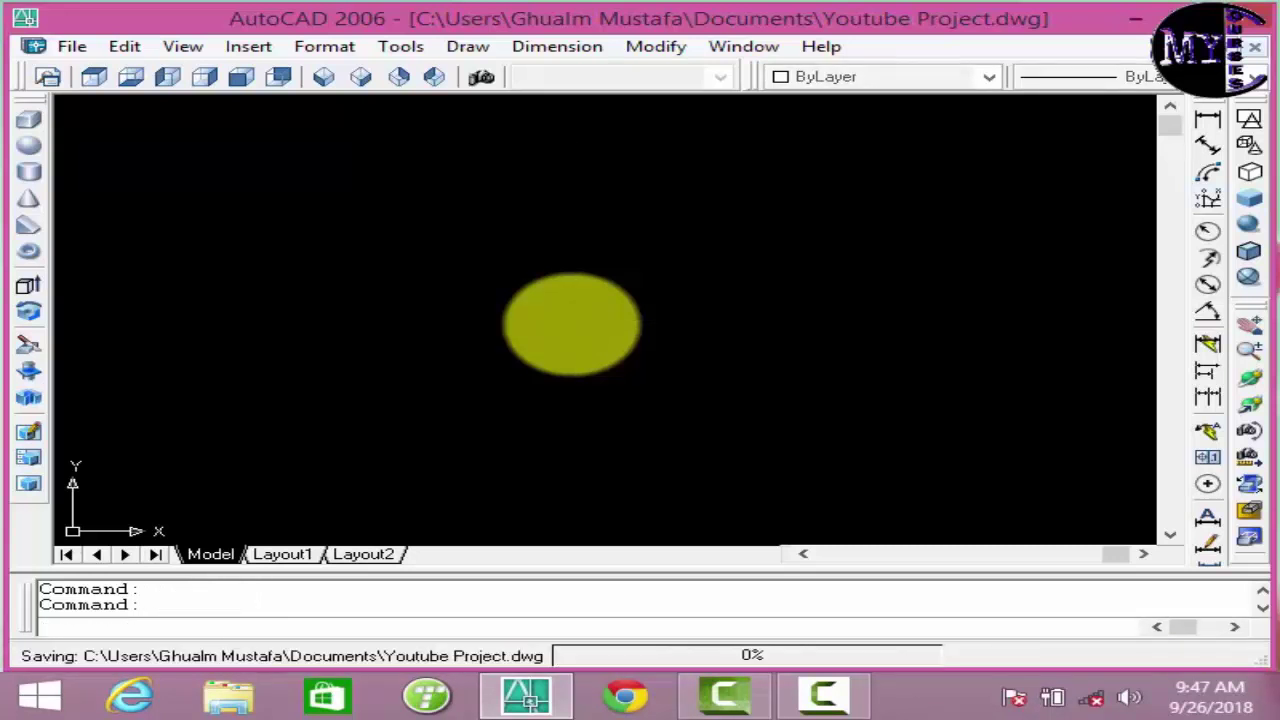
click(1262, 22)
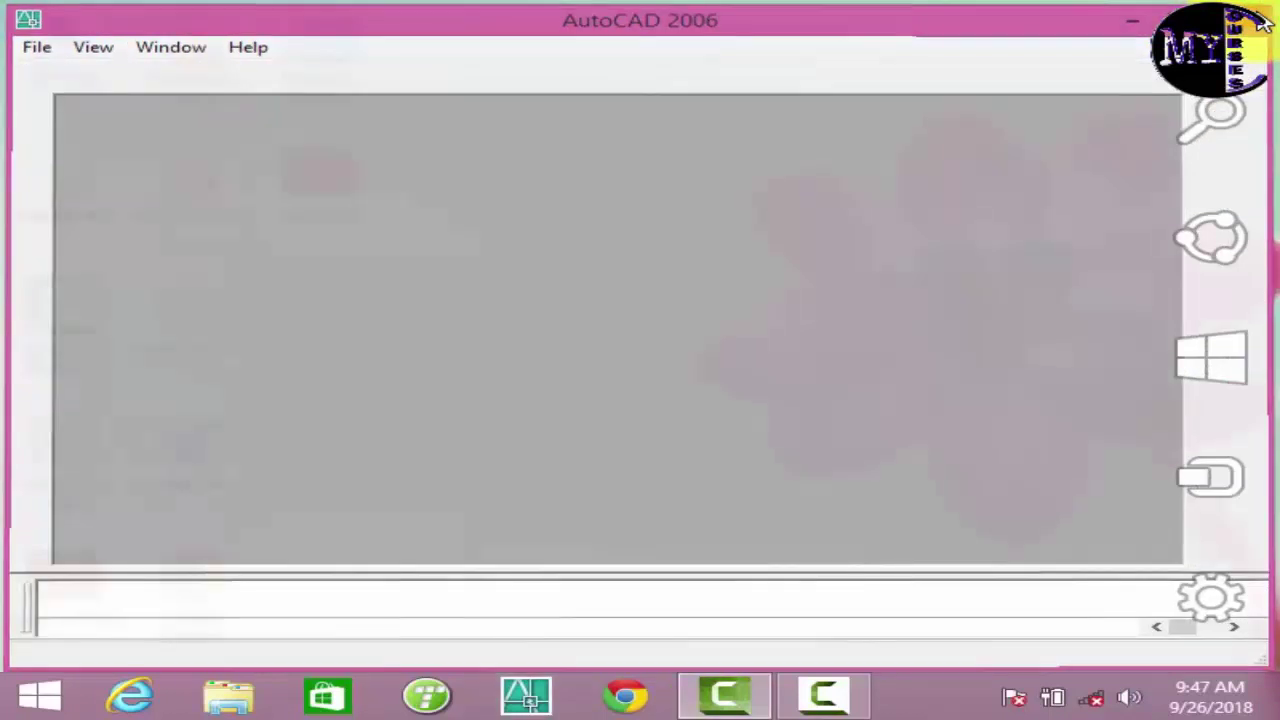